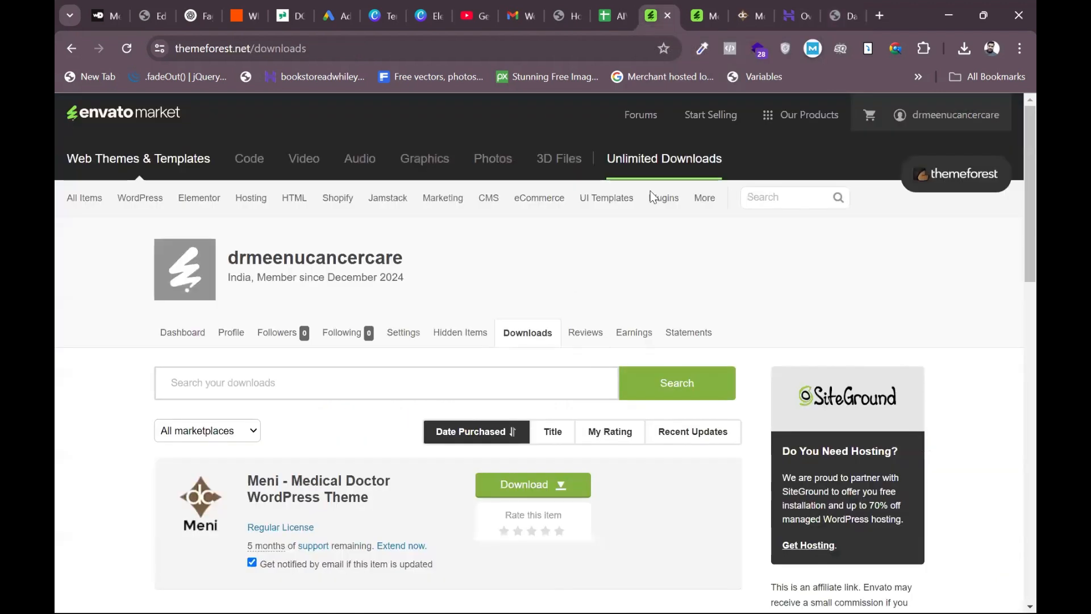
Step: Open the Meni theme's ThemeForest item page and its demo site, and look over the demo homepage down to Treatments & Services
{"action": "left_click", "coordinate": [701, 17]}
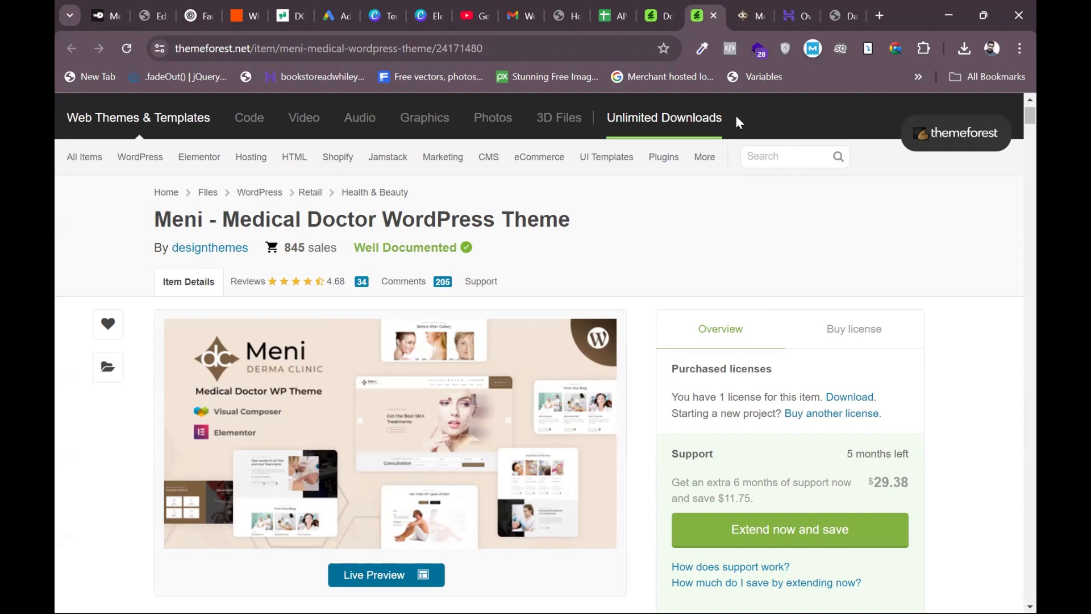
{"action": "left_click", "coordinate": [747, 17]}
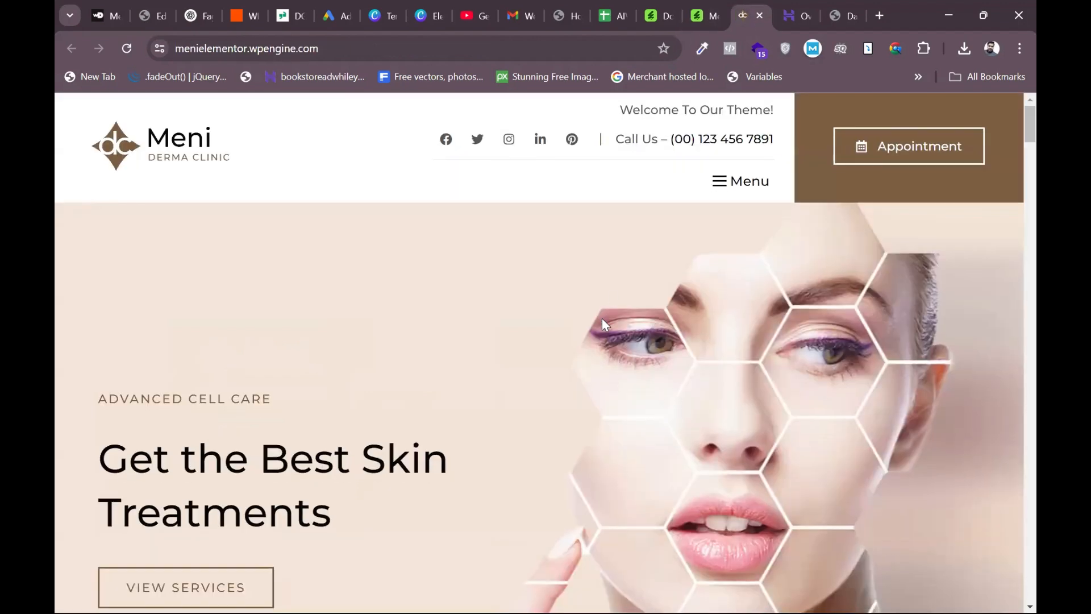
{"action": "scroll", "coordinate": [603, 321], "scroll_direction": "down", "scroll_amount": 6}
{"action": "scroll", "coordinate": [602, 318], "scroll_direction": "down", "scroll_amount": 7}
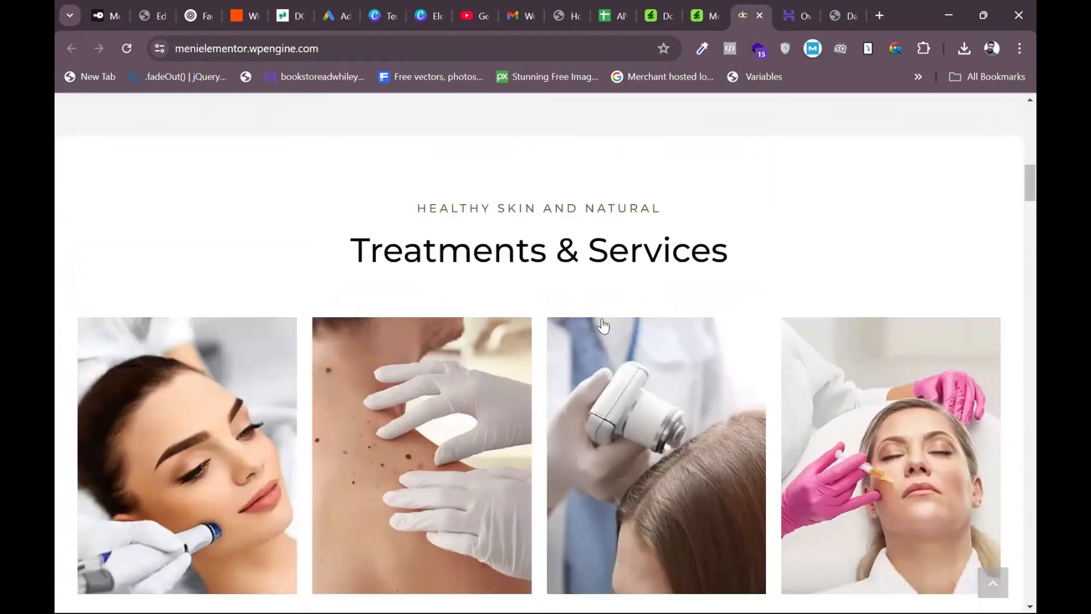
{"action": "scroll", "coordinate": [602, 318], "scroll_direction": "up", "scroll_amount": 15}
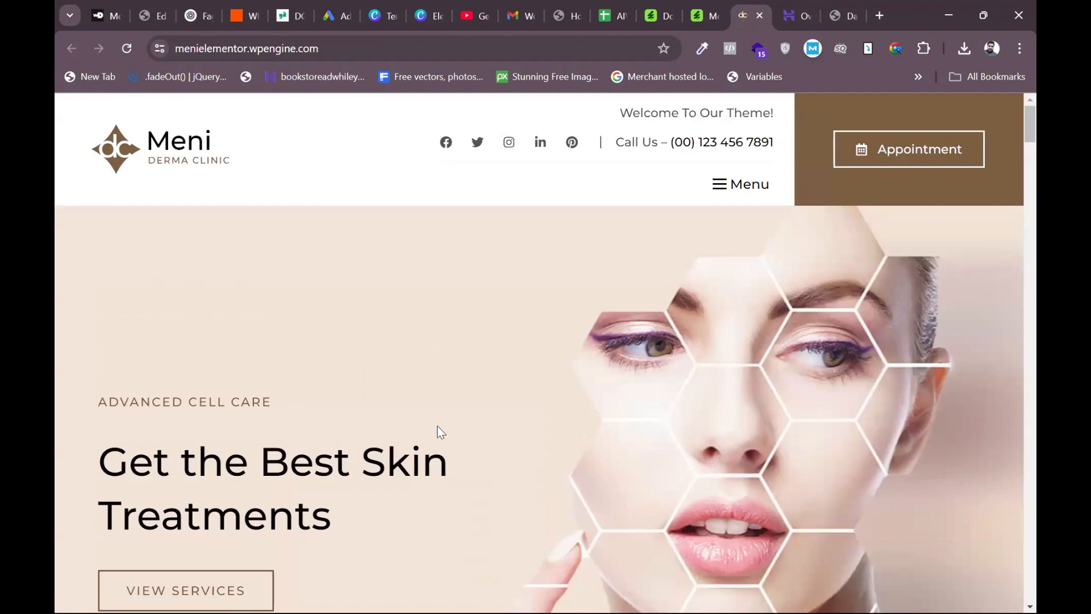
{"action": "scroll", "coordinate": [437, 427], "scroll_direction": "down", "scroll_amount": 10}
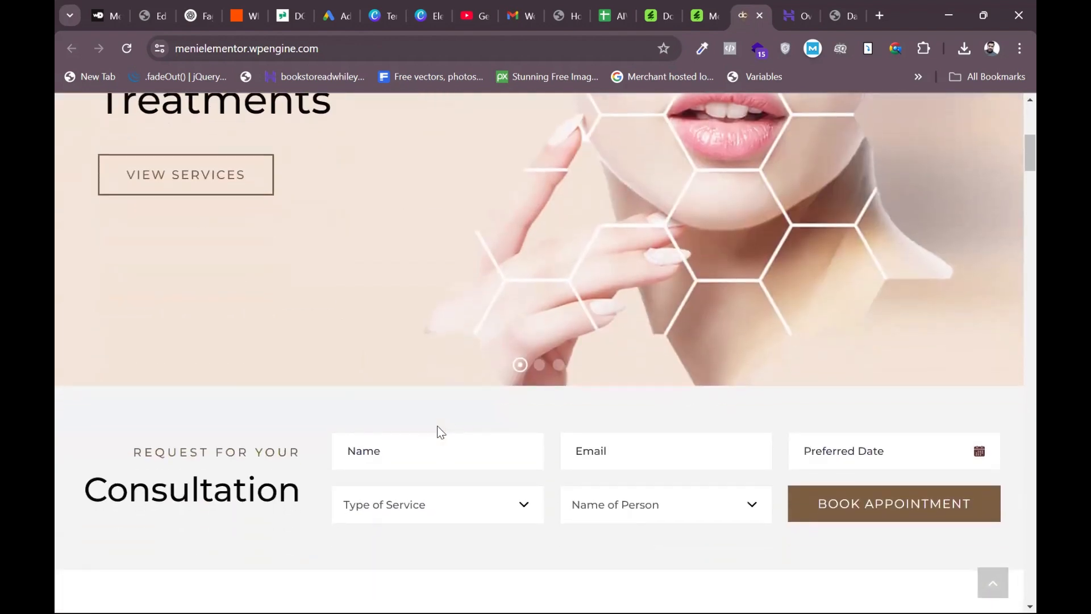
{"action": "scroll", "coordinate": [438, 432], "scroll_direction": "up", "scroll_amount": 10}
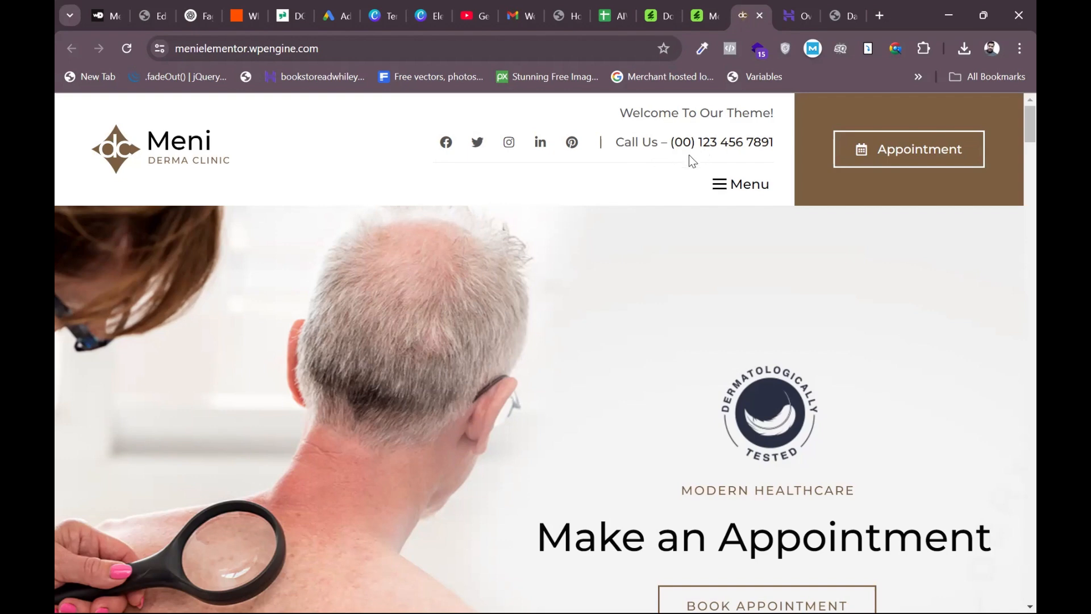
Step: Examine the demo homepage's consultation form, treatment cards, clinic introduction and skin types sections
{"action": "scroll", "coordinate": [689, 154], "scroll_direction": "down", "scroll_amount": 8}
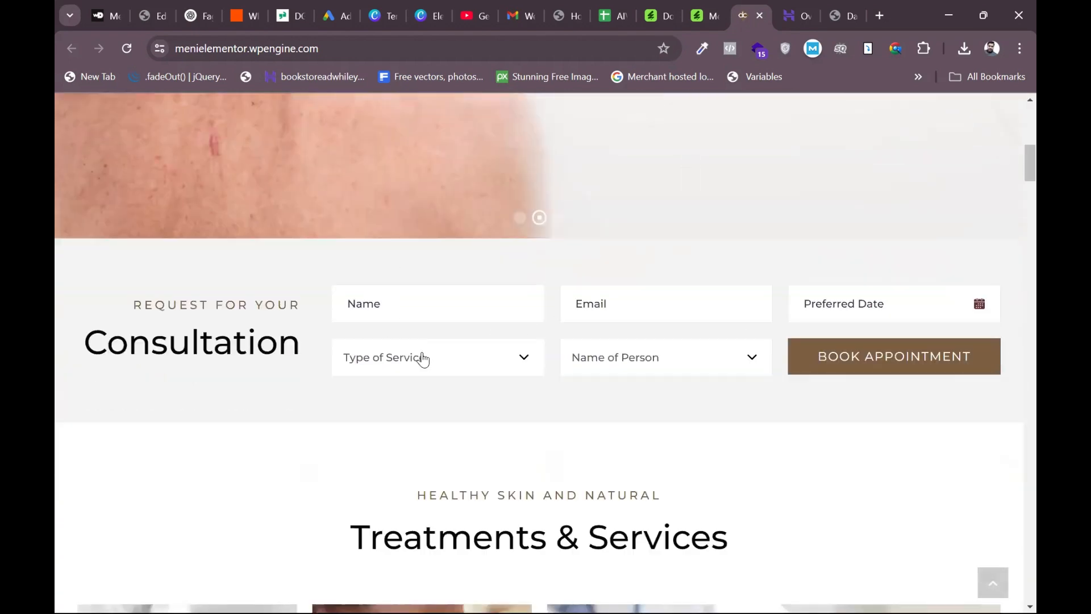
{"action": "scroll", "coordinate": [431, 418], "scroll_direction": "down", "scroll_amount": 4}
{"action": "scroll", "coordinate": [430, 418], "scroll_direction": "down", "scroll_amount": 7}
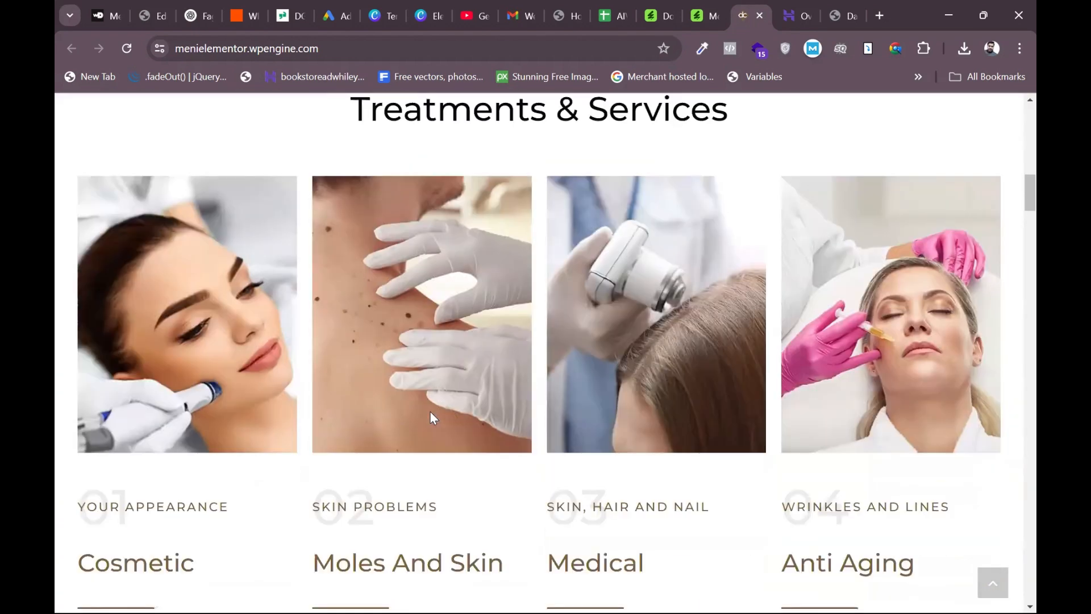
{"action": "scroll", "coordinate": [432, 417], "scroll_direction": "down", "scroll_amount": 5}
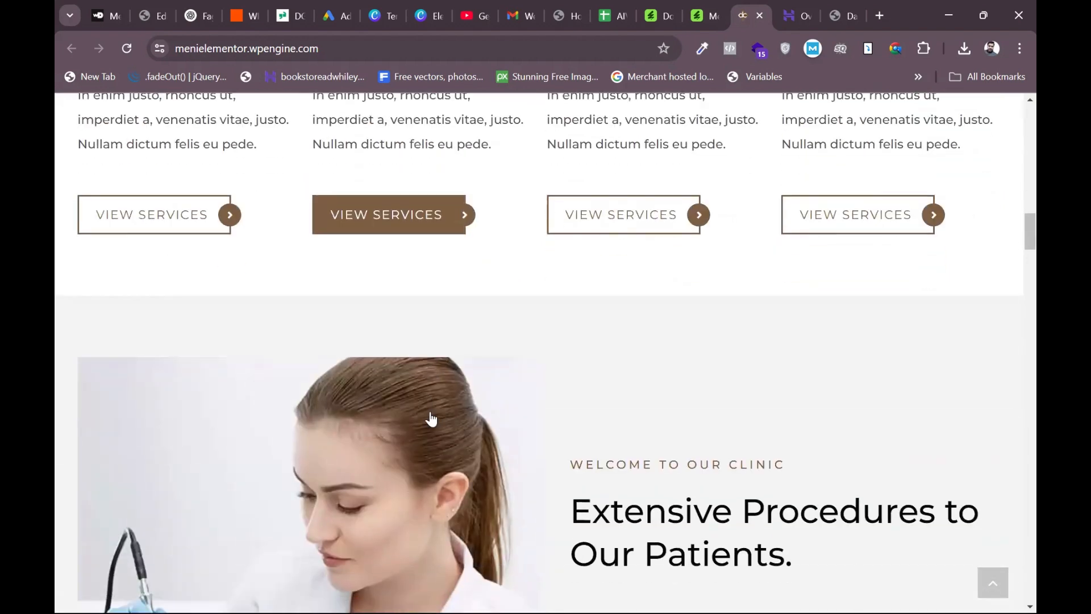
{"action": "scroll", "coordinate": [479, 301], "scroll_direction": "down", "scroll_amount": 10}
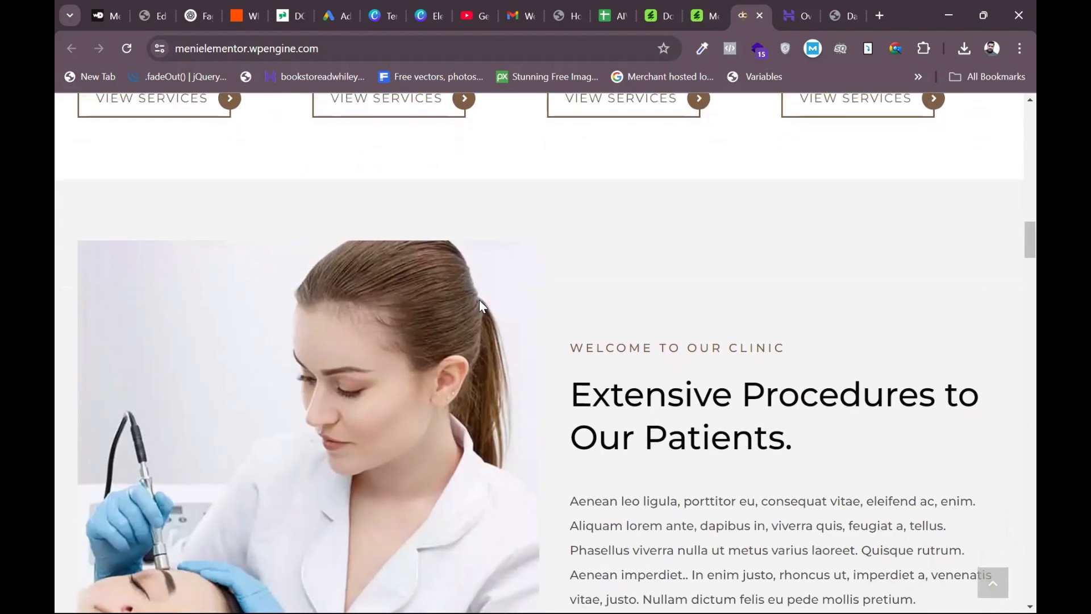
{"action": "scroll", "coordinate": [479, 306], "scroll_direction": "down", "scroll_amount": 6}
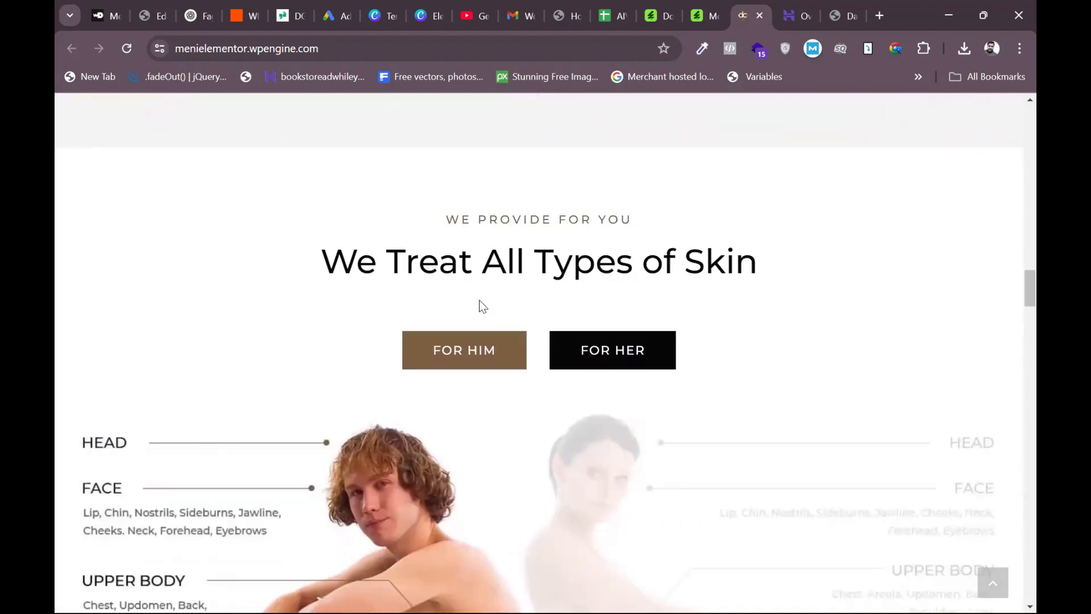
{"action": "scroll", "coordinate": [490, 319], "scroll_direction": "up", "scroll_amount": 3}
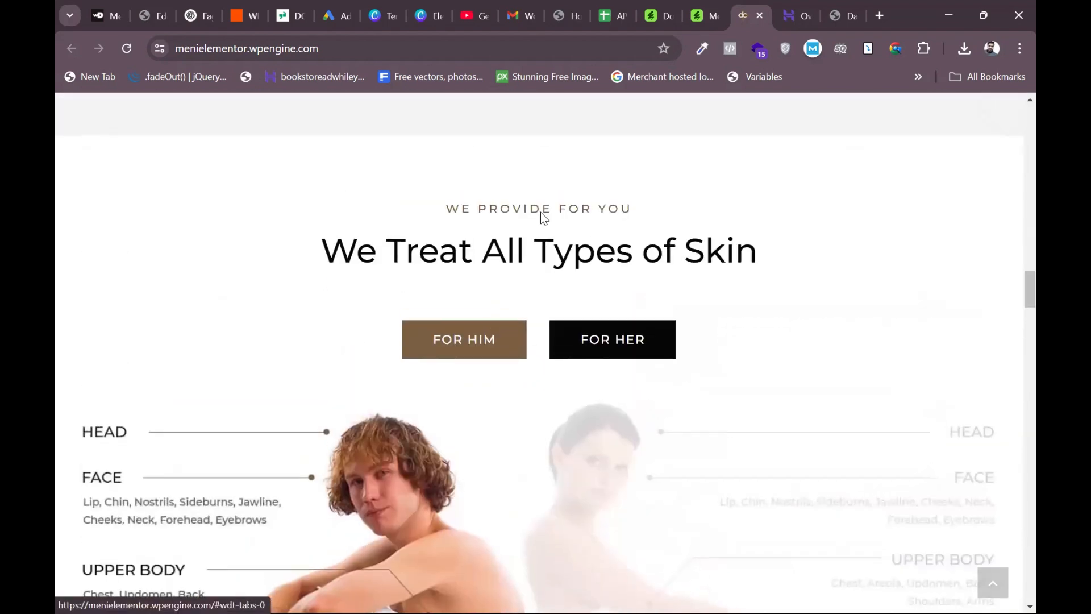
{"action": "scroll", "coordinate": [436, 387], "scroll_direction": "down", "scroll_amount": 1}
{"action": "scroll", "coordinate": [443, 423], "scroll_direction": "down", "scroll_amount": 3}
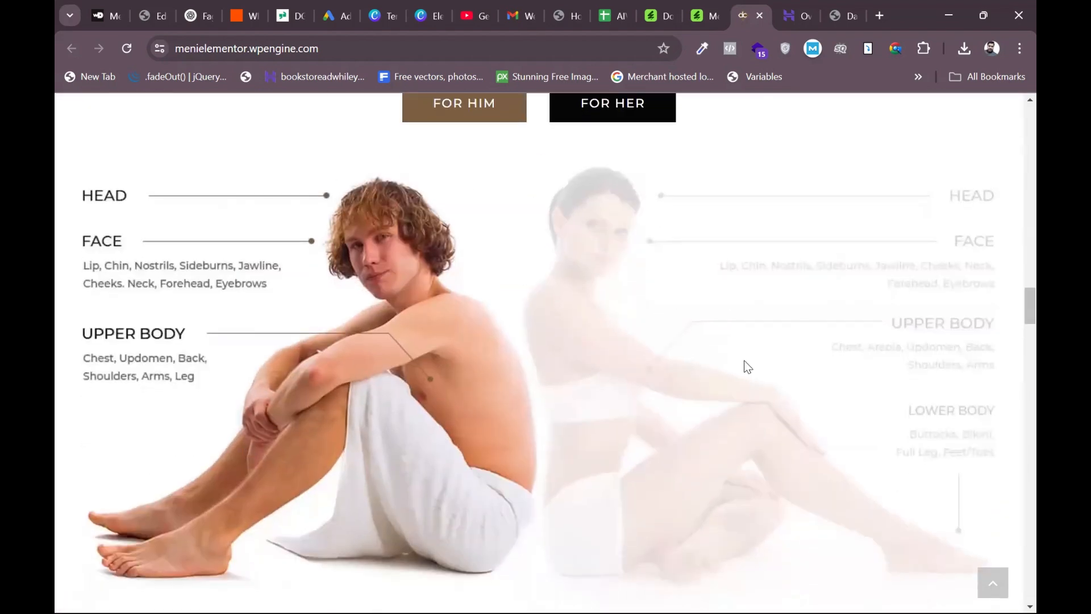
Step: Examine the demo's Popular Services, Client's Testimonials, Before After Gallery and treatment video sections, and return to the page header
{"action": "scroll", "coordinate": [444, 421], "scroll_direction": "down", "scroll_amount": 12}
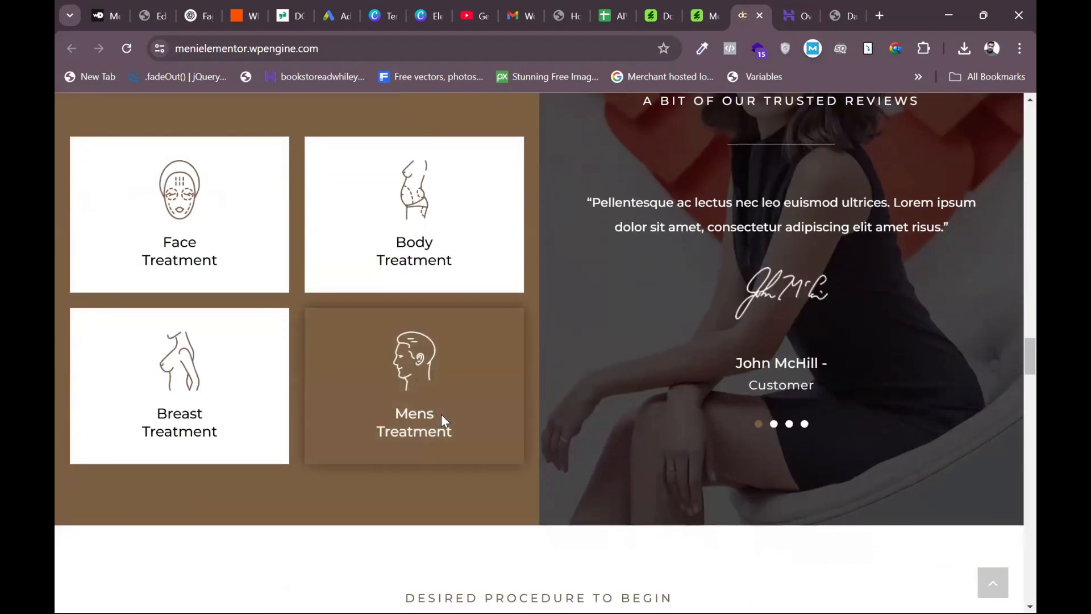
{"action": "scroll", "coordinate": [442, 413], "scroll_direction": "up", "scroll_amount": 2}
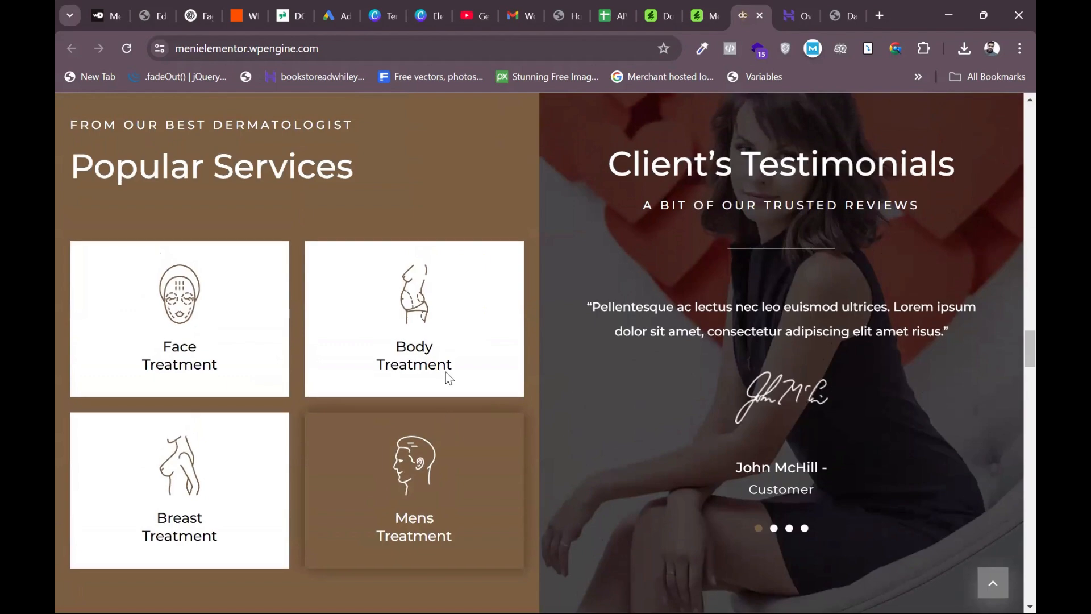
{"action": "scroll", "coordinate": [387, 340], "scroll_direction": "down", "scroll_amount": 11}
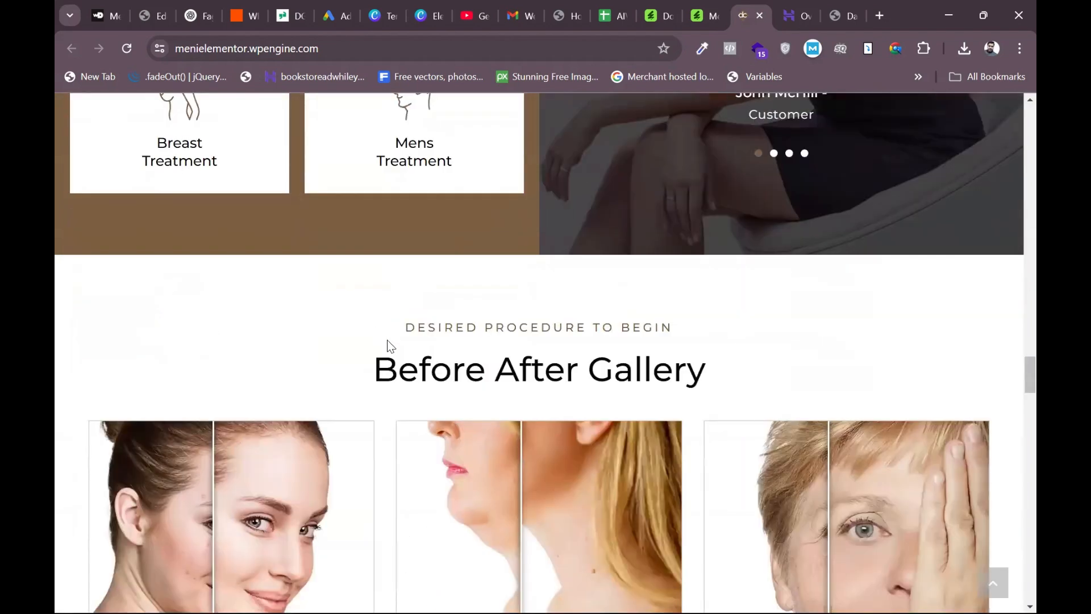
{"action": "scroll", "coordinate": [387, 340], "scroll_direction": "down", "scroll_amount": 2}
{"action": "scroll", "coordinate": [387, 339], "scroll_direction": "up", "scroll_amount": 13}
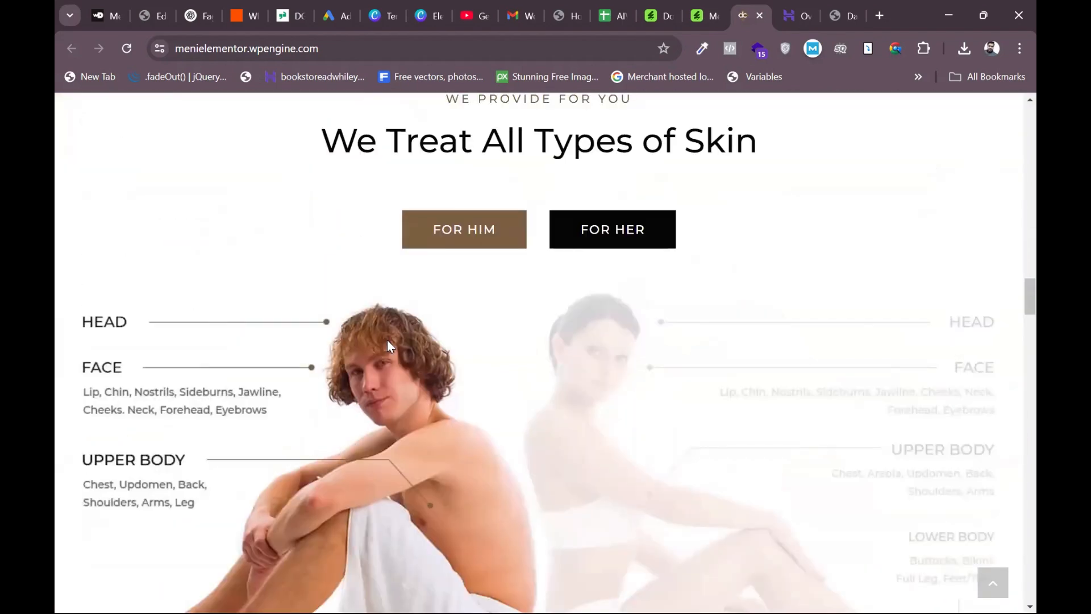
{"action": "scroll", "coordinate": [387, 339], "scroll_direction": "down", "scroll_amount": 12}
{"action": "scroll", "coordinate": [376, 330], "scroll_direction": "up", "scroll_amount": 4}
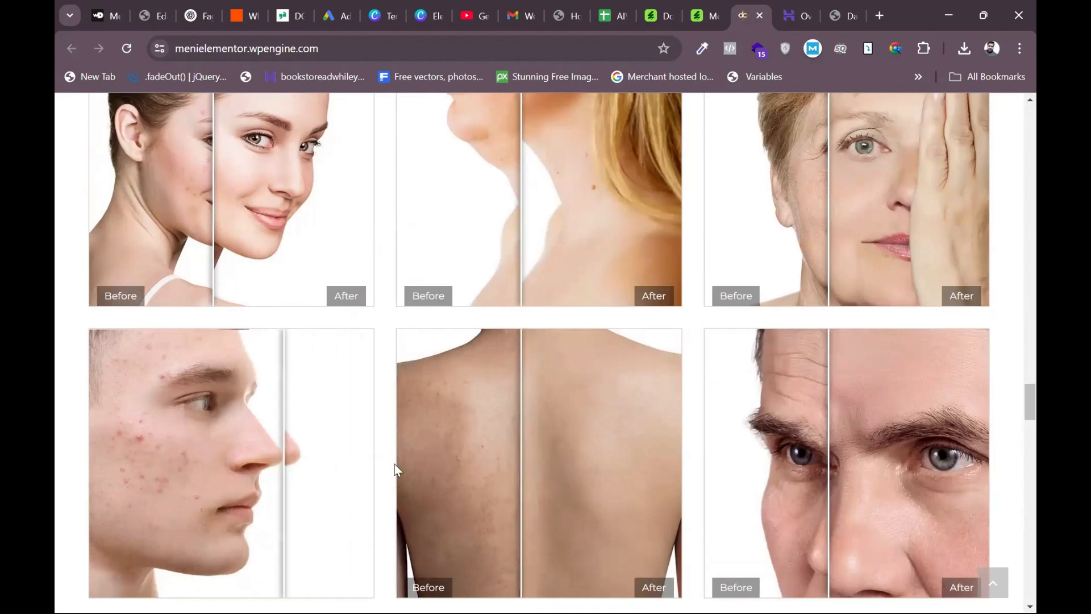
{"action": "scroll", "coordinate": [415, 470], "scroll_direction": "down", "scroll_amount": 12}
{"action": "scroll", "coordinate": [415, 469], "scroll_direction": "up", "scroll_amount": 18}
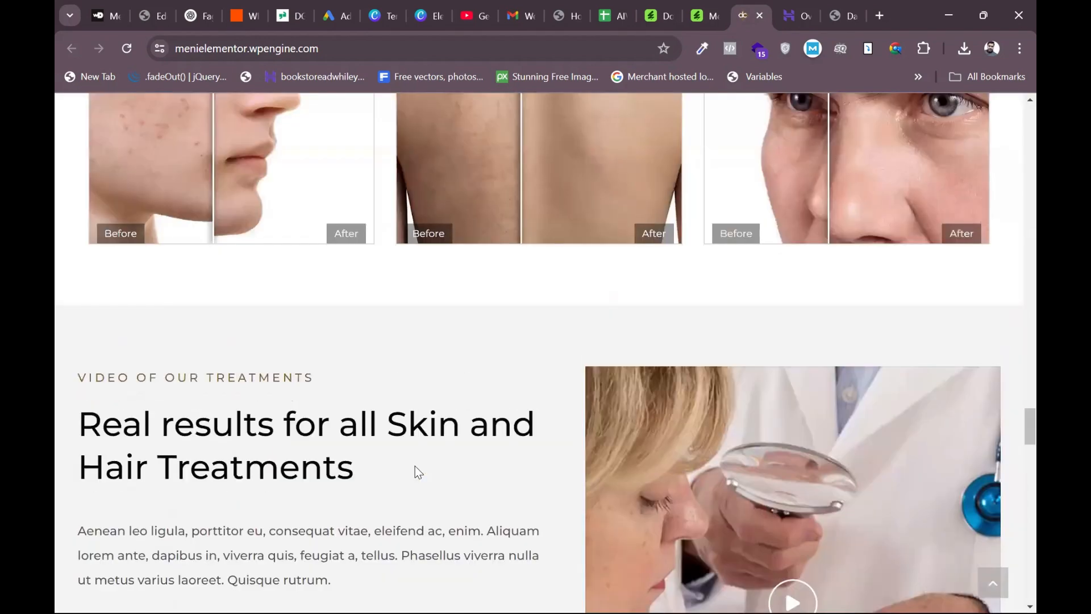
{"action": "scroll", "coordinate": [415, 466], "scroll_direction": "up", "scroll_amount": 15}
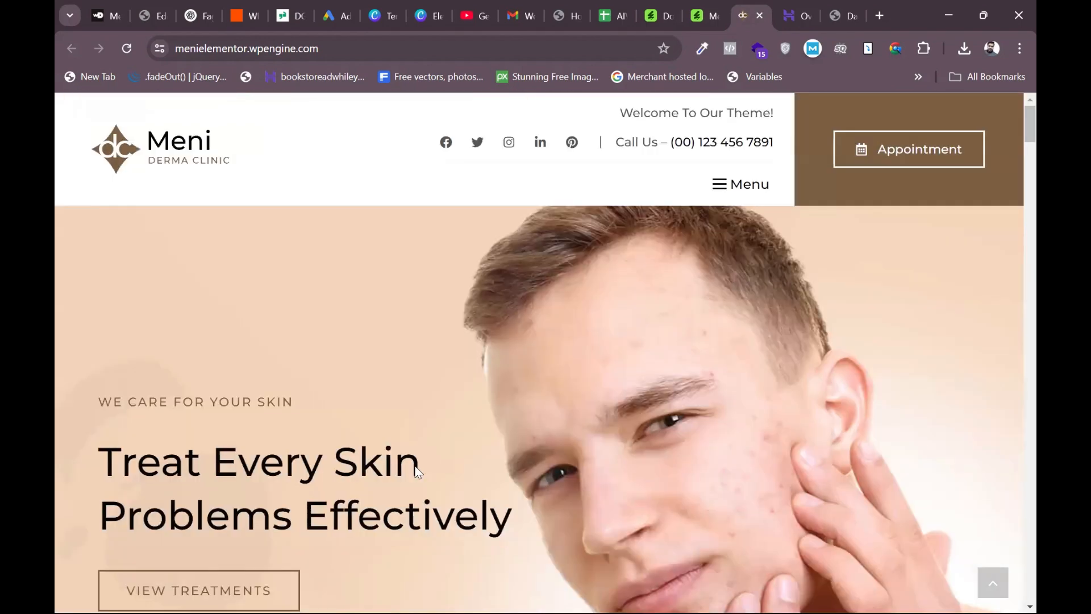
Step: Switch to the cancercareforu.com WordPress dashboard, view the site's current front page, and return to the dashboard
{"action": "left_click", "coordinate": [837, 17]}
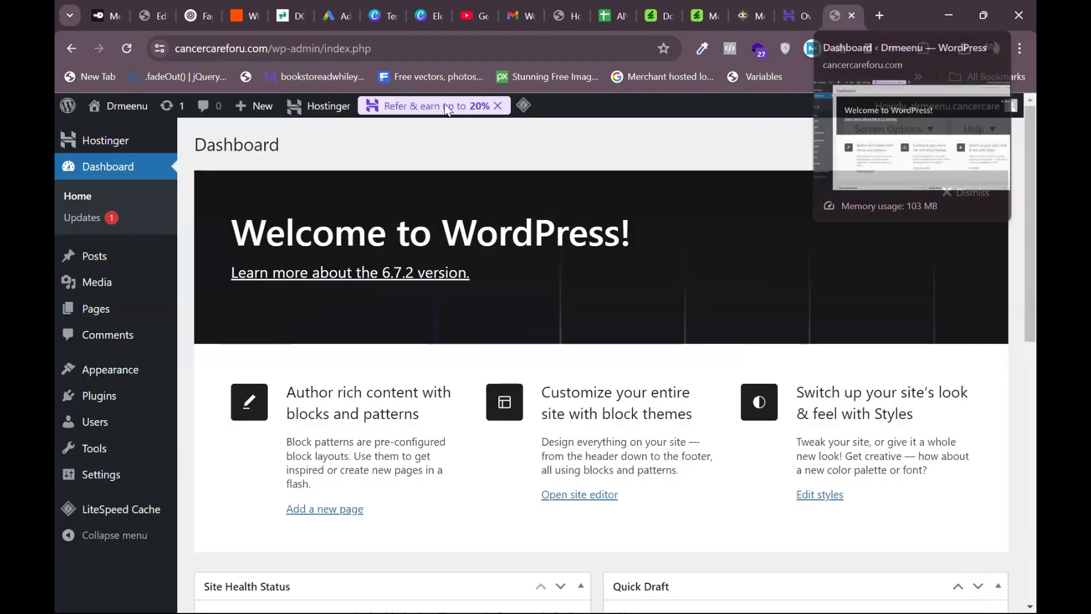
{"action": "left_click", "coordinate": [124, 108]}
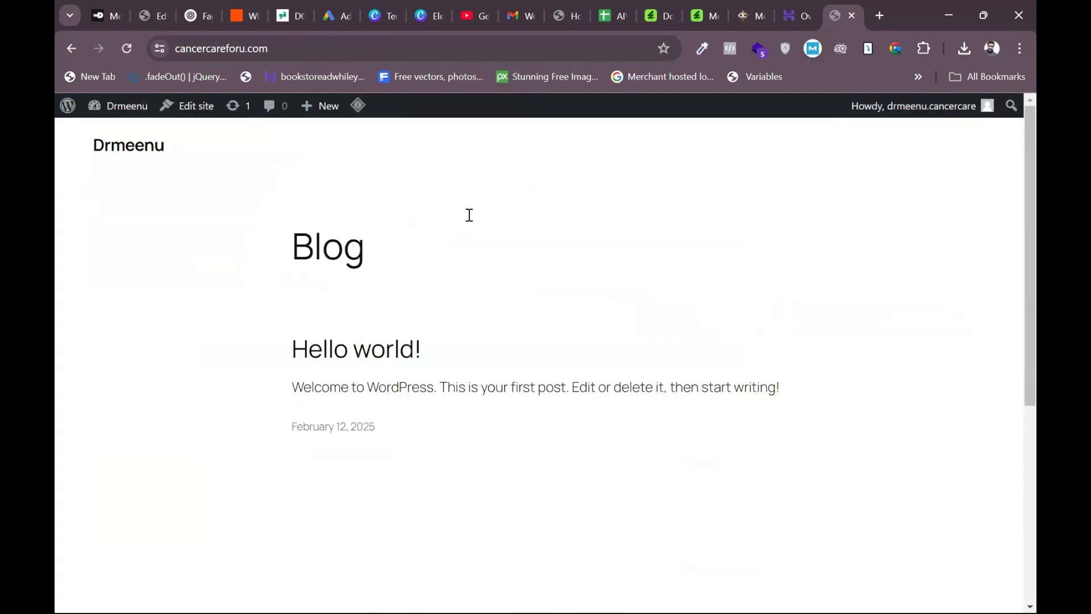
{"action": "scroll", "coordinate": [469, 215], "scroll_direction": "down", "scroll_amount": 10}
{"action": "scroll", "coordinate": [469, 215], "scroll_direction": "up", "scroll_amount": 10}
{"action": "left_click", "coordinate": [124, 109]}
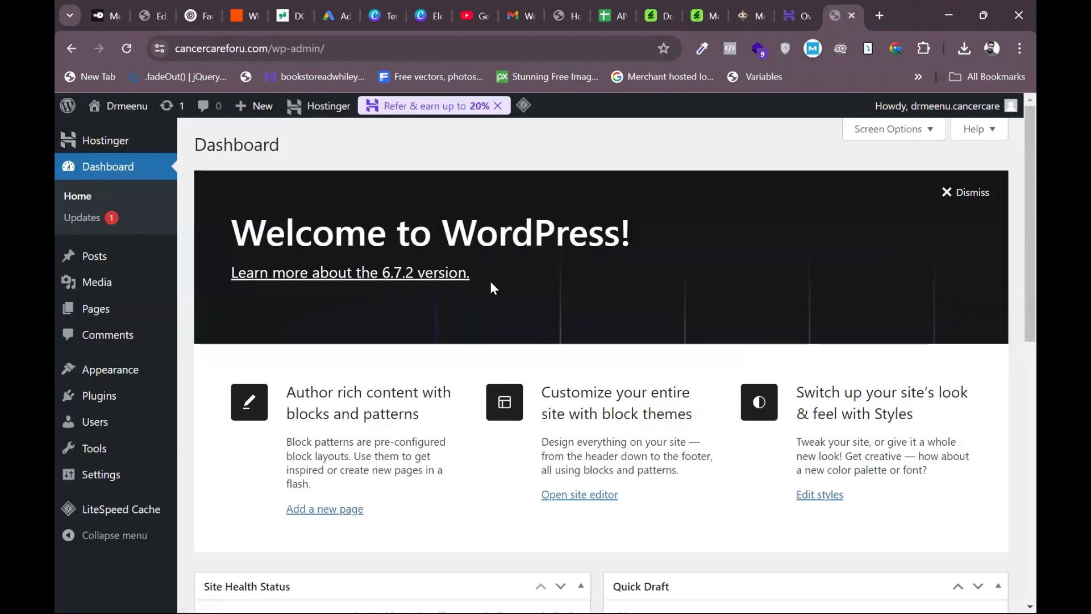
Step: Return to the ThemeForest downloads page and show the download options for the purchased Meni - Medical Doctor WordPress Theme
{"action": "left_click", "coordinate": [703, 17]}
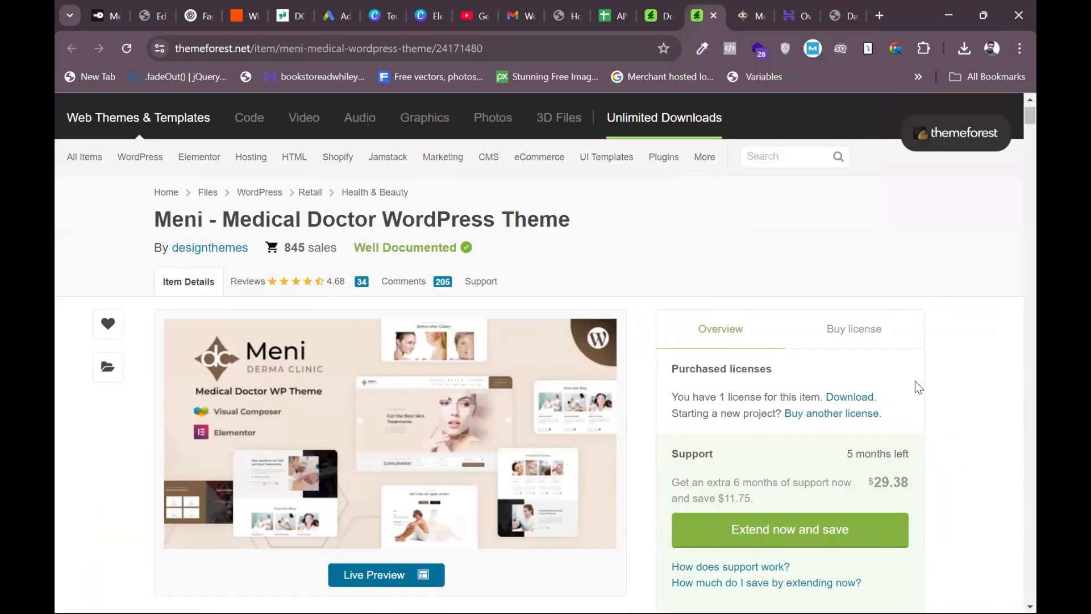
{"action": "left_click", "coordinate": [648, 15]}
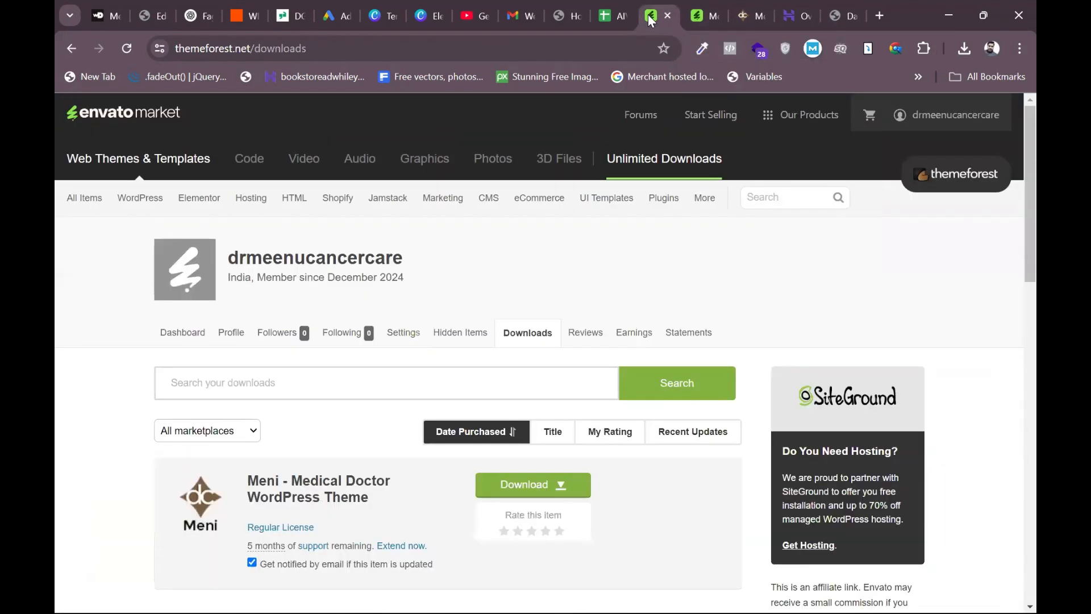
{"action": "scroll", "coordinate": [439, 346], "scroll_direction": "down", "scroll_amount": 3}
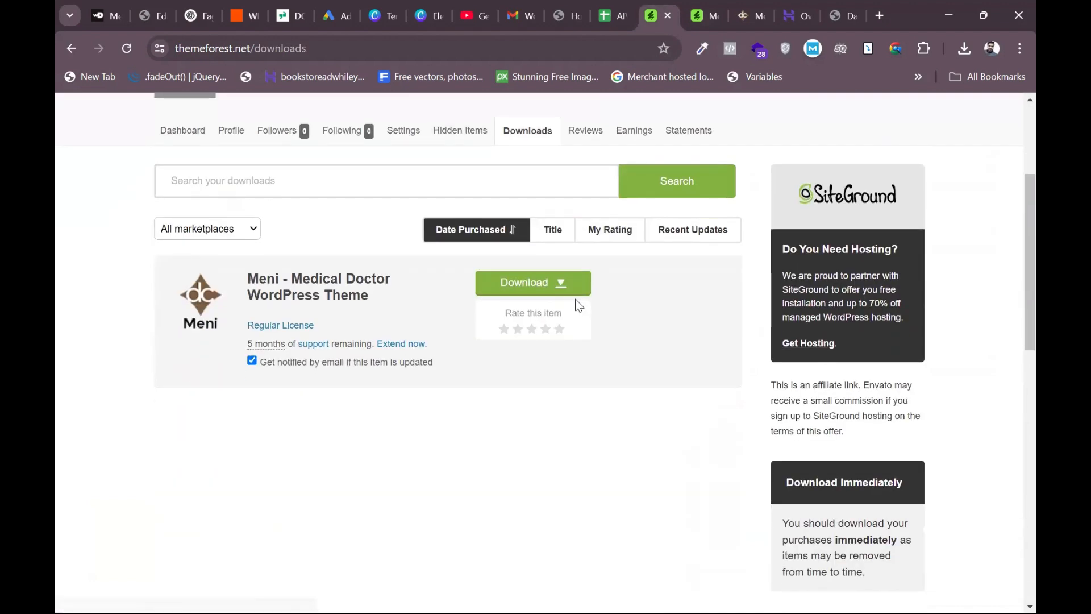
{"action": "left_click", "coordinate": [561, 287]}
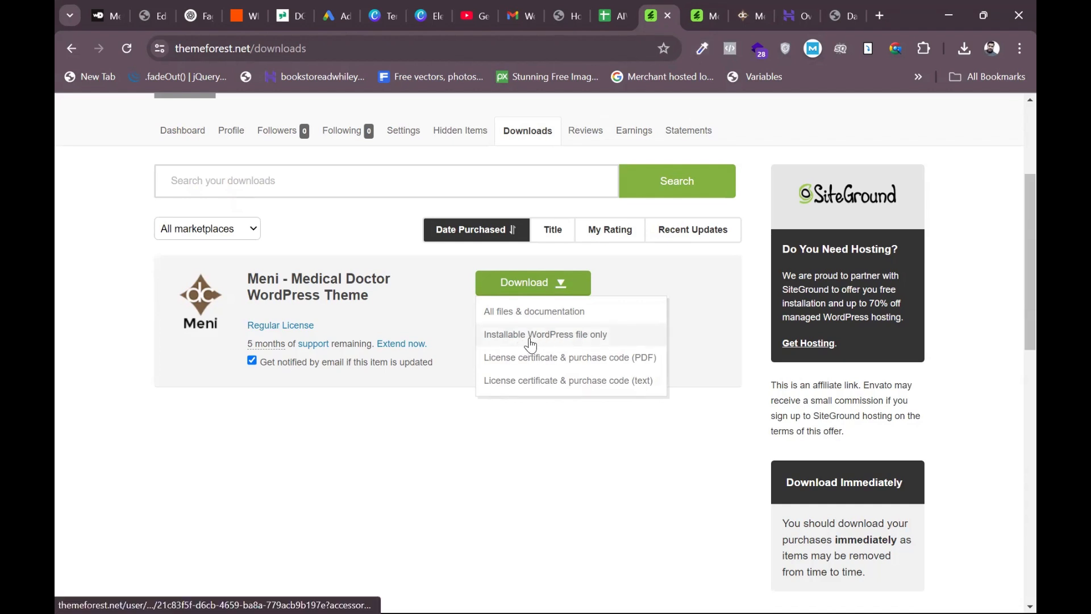
Step: In the site's WordPress dashboard, start adding a new theme and open the form for uploading a theme zip
{"action": "left_click", "coordinate": [847, 19]}
{"action": "mouse_move", "coordinate": [96, 396]}
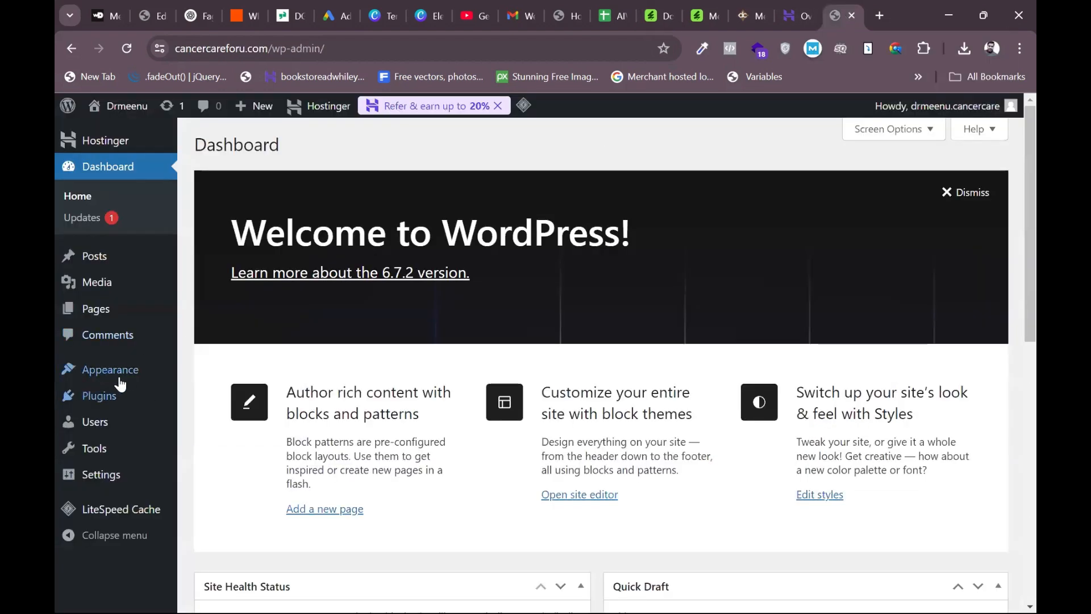
{"action": "mouse_move", "coordinate": [120, 375]}
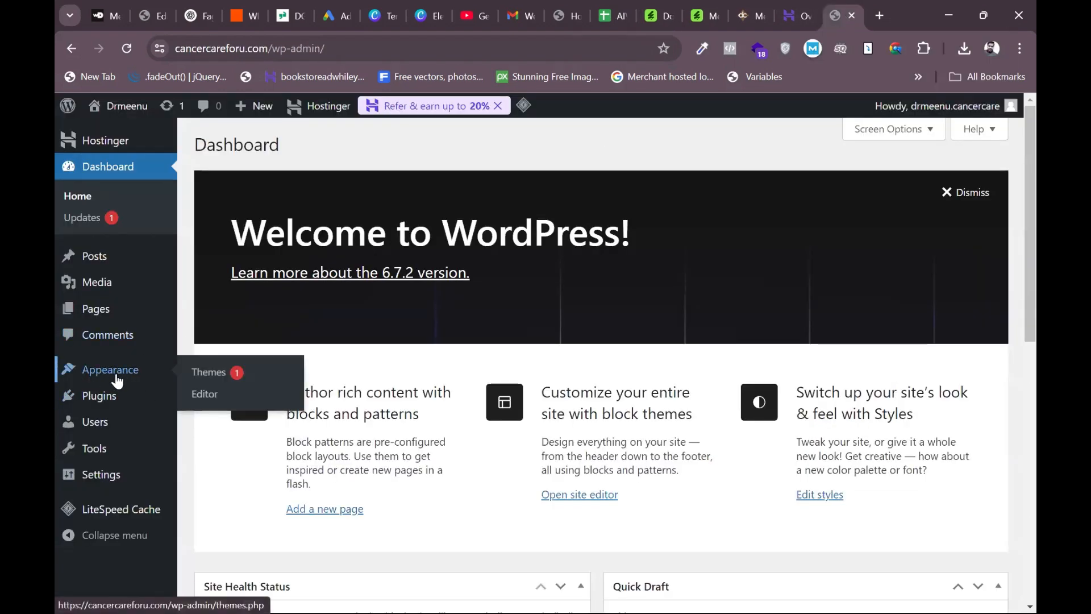
{"action": "left_click", "coordinate": [208, 372]}
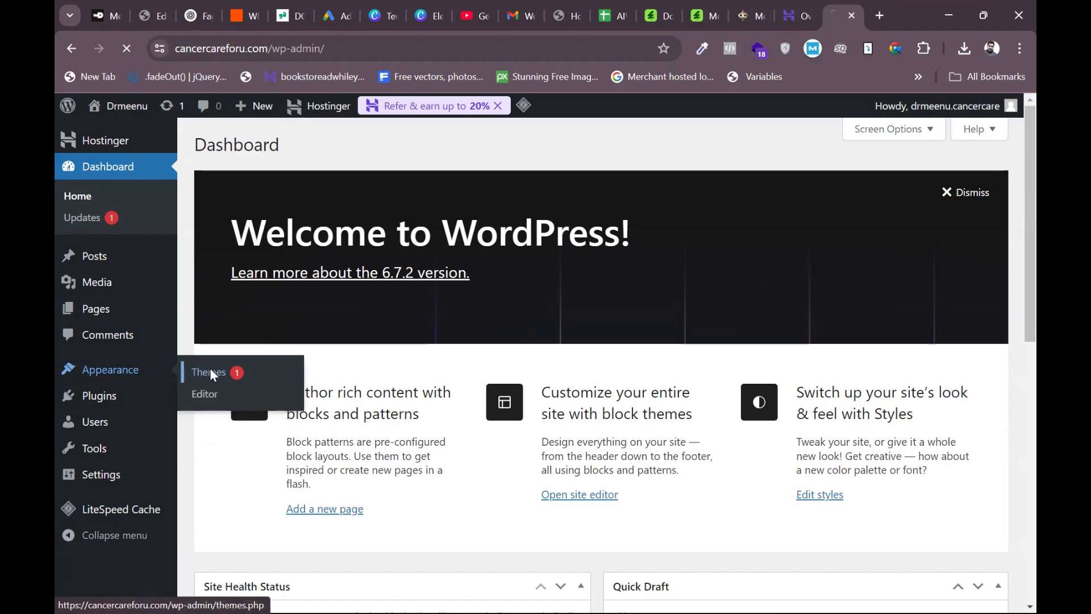
{"action": "left_click", "coordinate": [351, 145]}
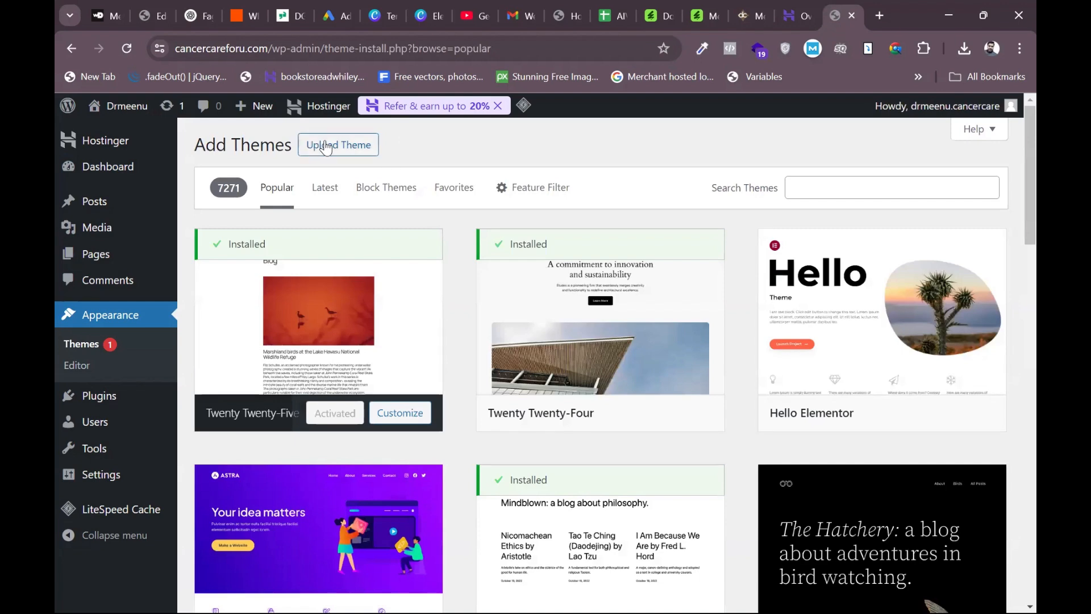
{"action": "left_click", "coordinate": [330, 145]}
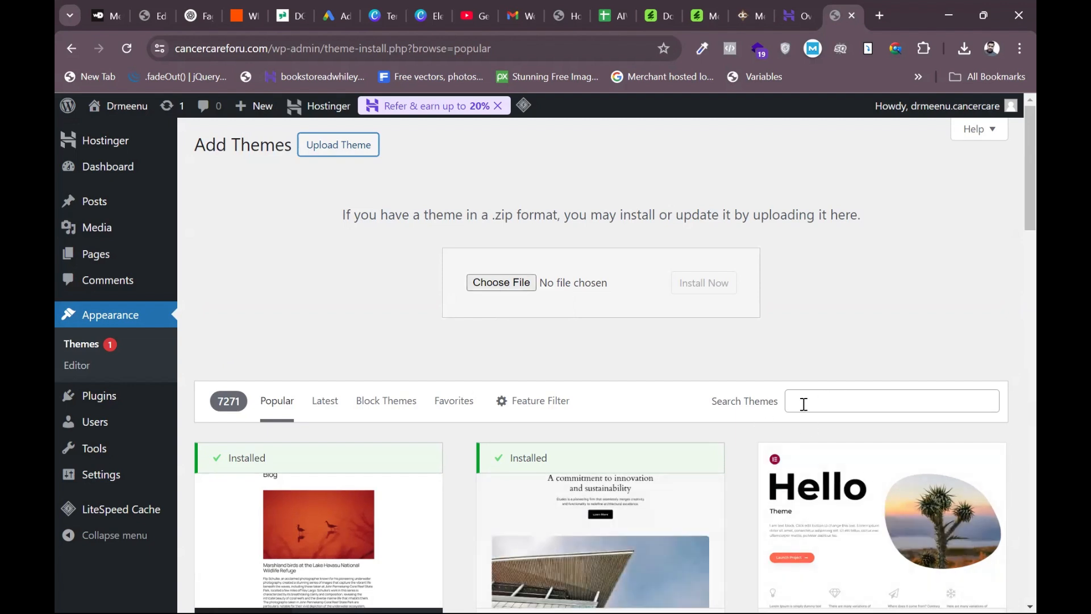
Step: Choose the themeforest-mHoyZ9mv-meni-medical-wordpress-theme zip from the drmeenu theme folder as the theme file to upload
{"action": "left_click", "coordinate": [502, 285]}
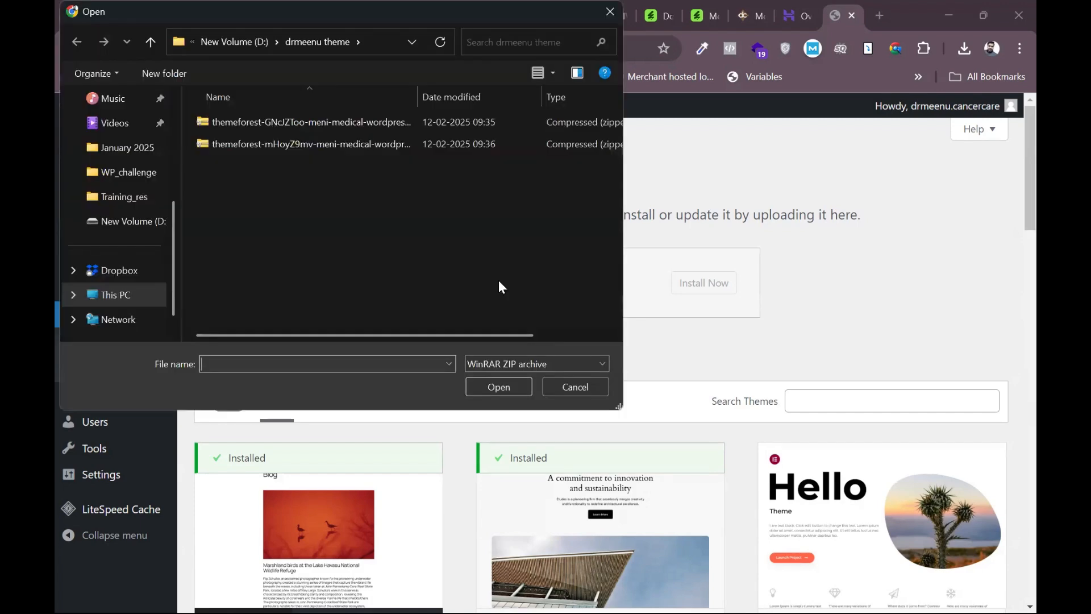
{"action": "left_click", "coordinate": [269, 145]}
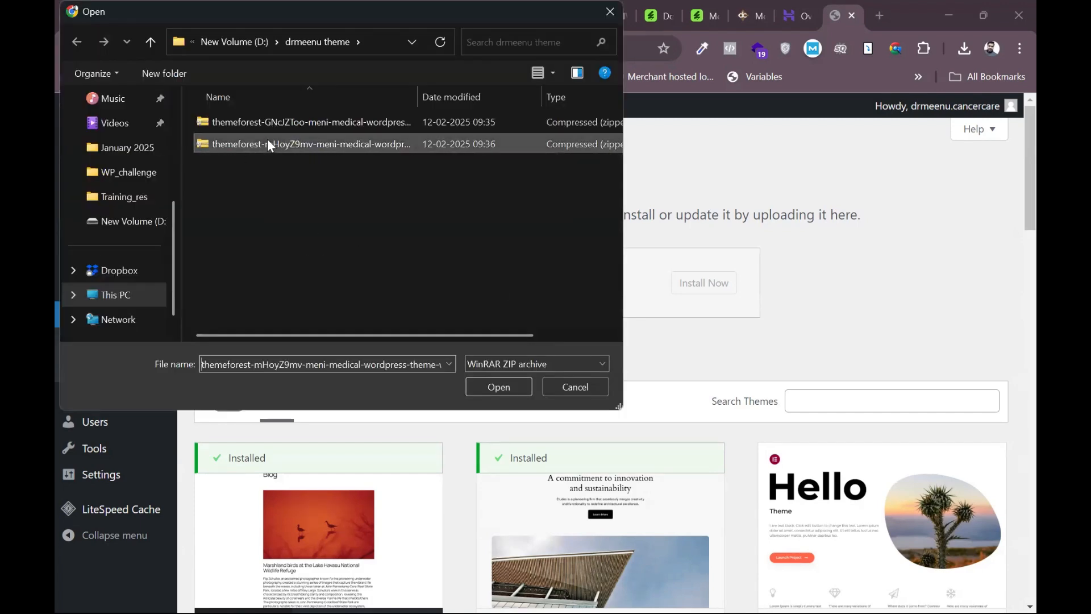
{"action": "key", "text": "Return"}
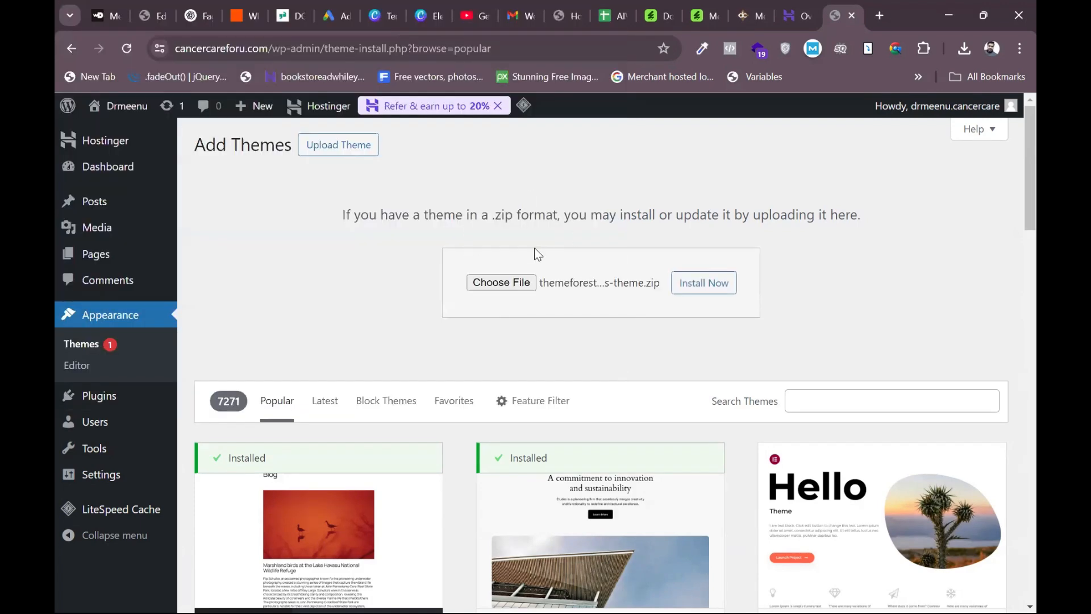
Step: Install the uploaded Meni medical theme zip and activate the theme on the site
{"action": "left_click", "coordinate": [713, 286]}
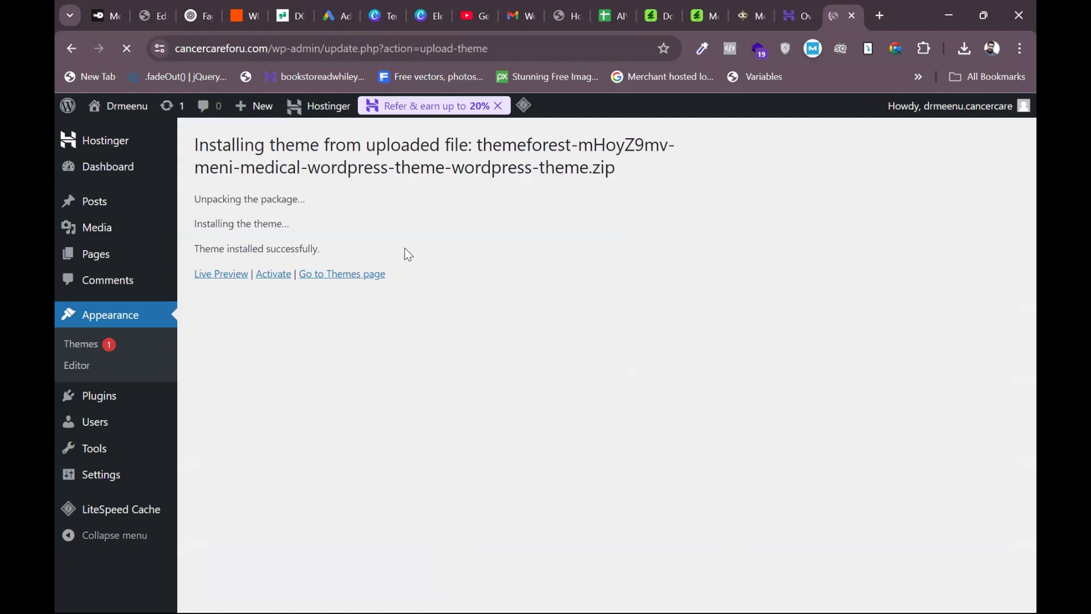
{"action": "left_click", "coordinate": [271, 278]}
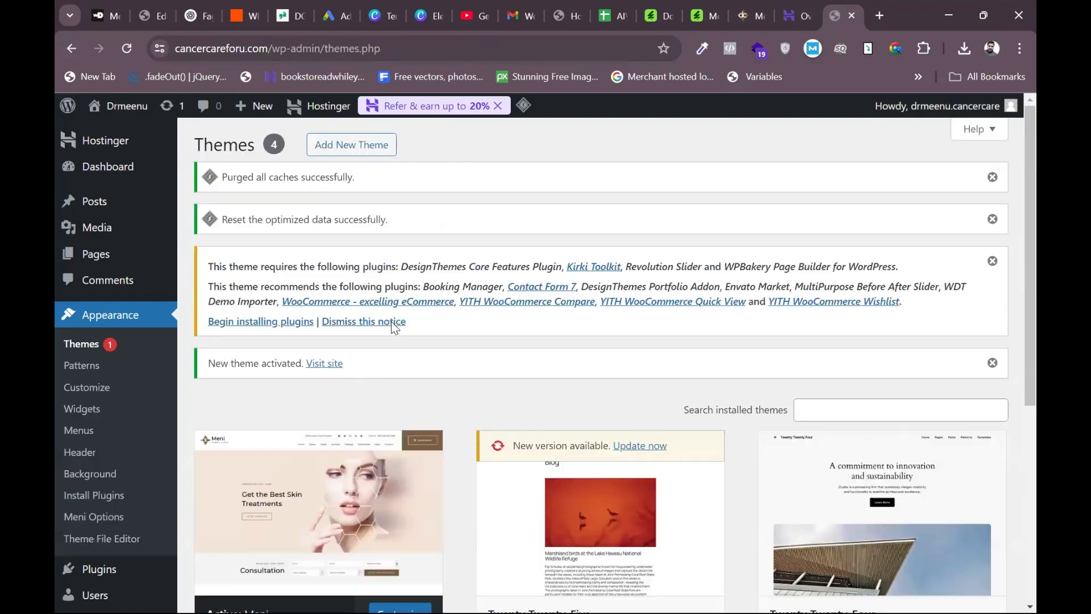
Step: Compare the site's front page with the Meni demo at menielementor.wpengine.com, and return to the WordPress dashboard
{"action": "left_click", "coordinate": [119, 107]}
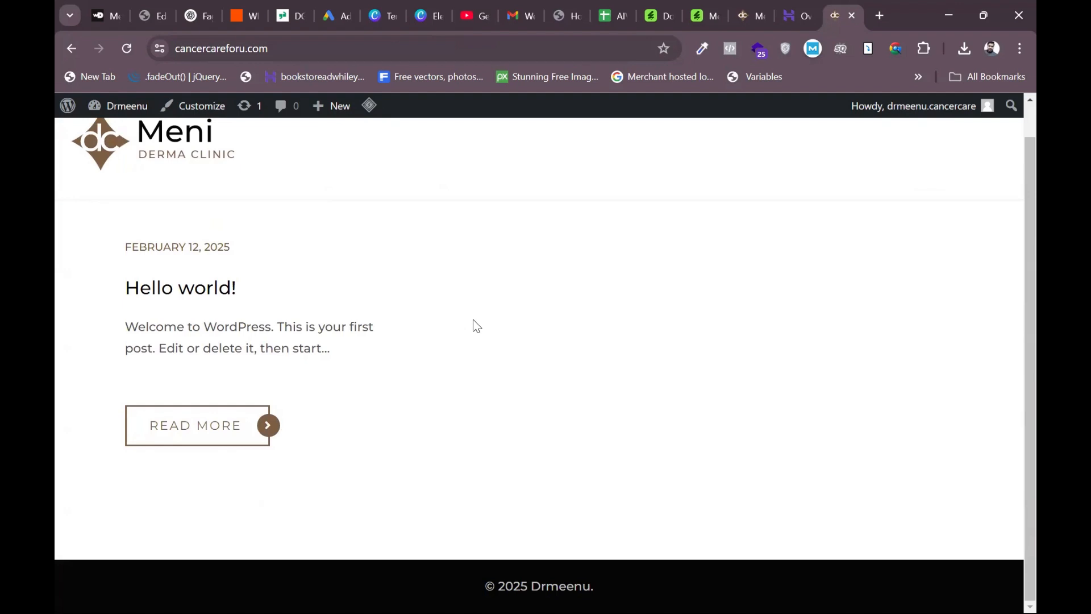
{"action": "left_click", "coordinate": [748, 17]}
{"action": "scroll", "coordinate": [597, 340], "scroll_direction": "down", "scroll_amount": 15}
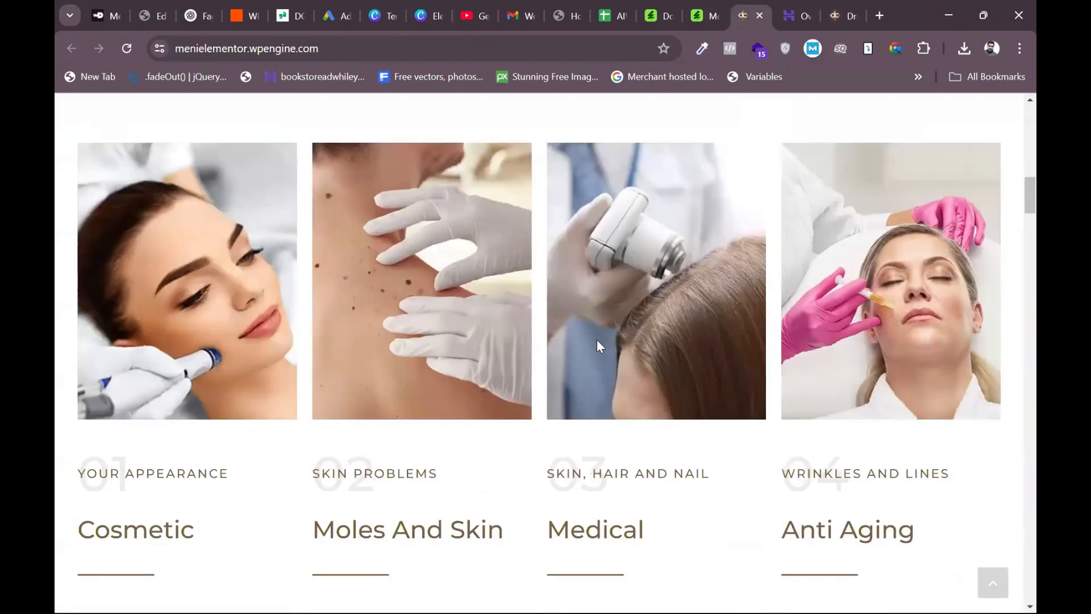
{"action": "scroll", "coordinate": [597, 339], "scroll_direction": "up", "scroll_amount": 15}
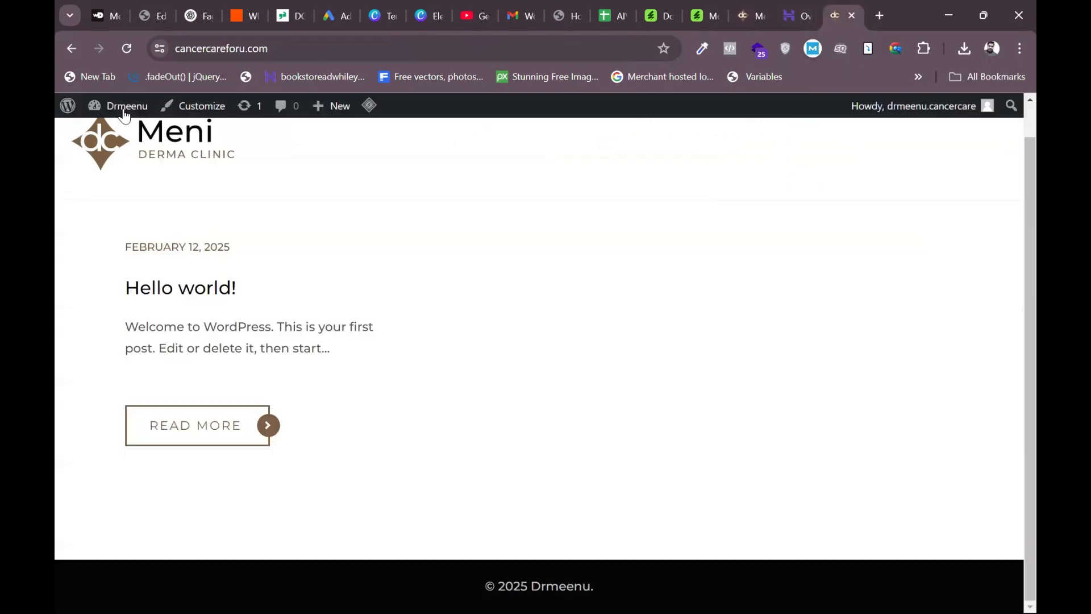
{"action": "mouse_move", "coordinate": [122, 109]}
{"action": "left_click", "coordinate": [150, 134]}
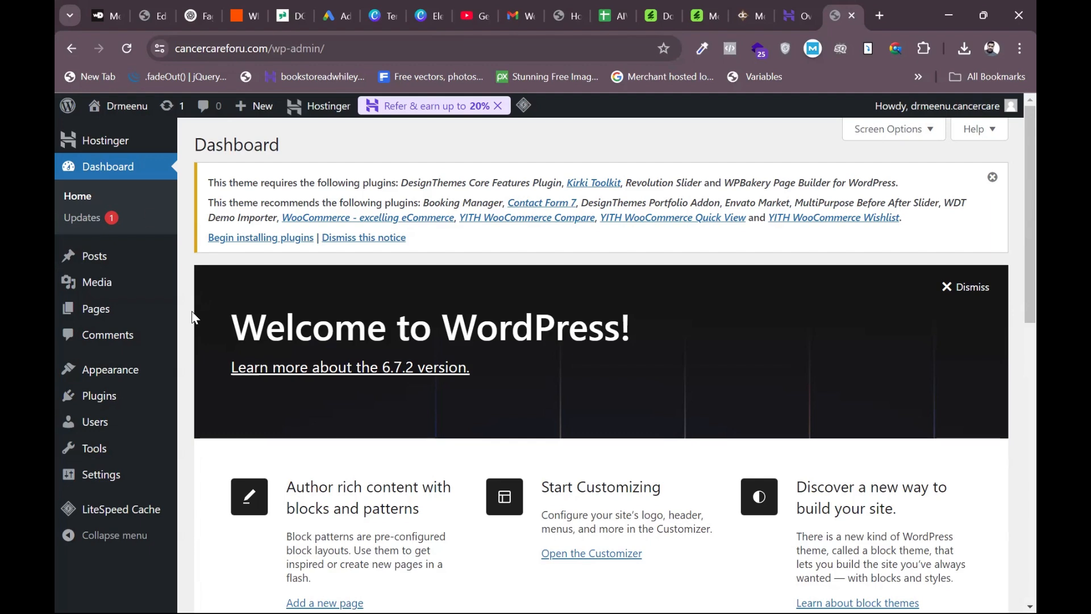
Step: Read the notice about the theme's required and recommended plugins, and open the list of plugins to install
{"action": "left_click_drag", "start_coordinate": [213, 182], "coordinate": [548, 179]}
{"action": "left_click_drag", "start_coordinate": [615, 180], "coordinate": [832, 176]}
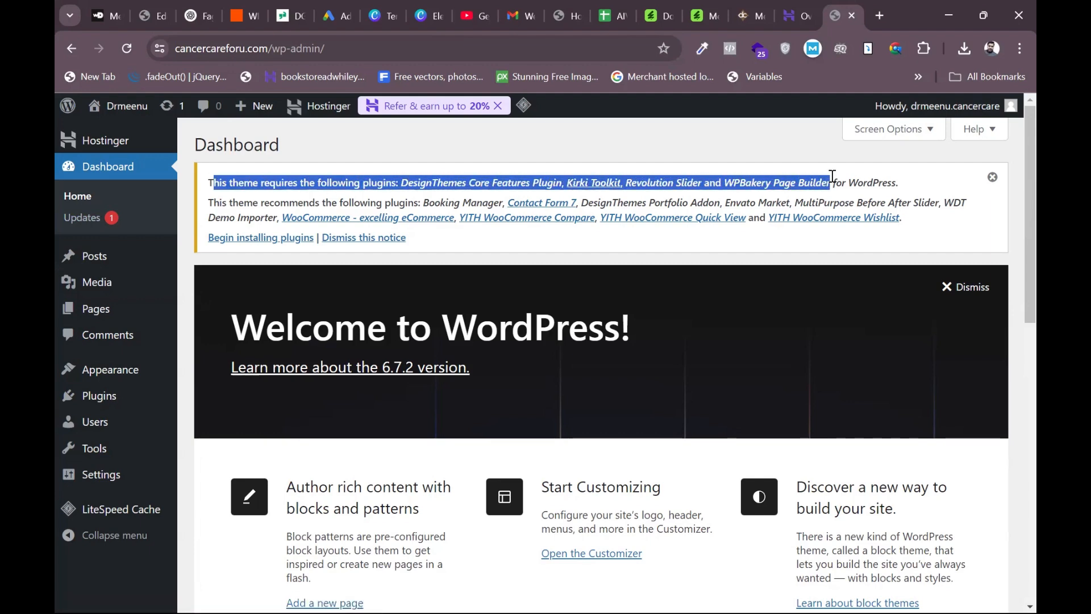
{"action": "left_click_drag", "start_coordinate": [304, 204], "coordinate": [488, 203]}
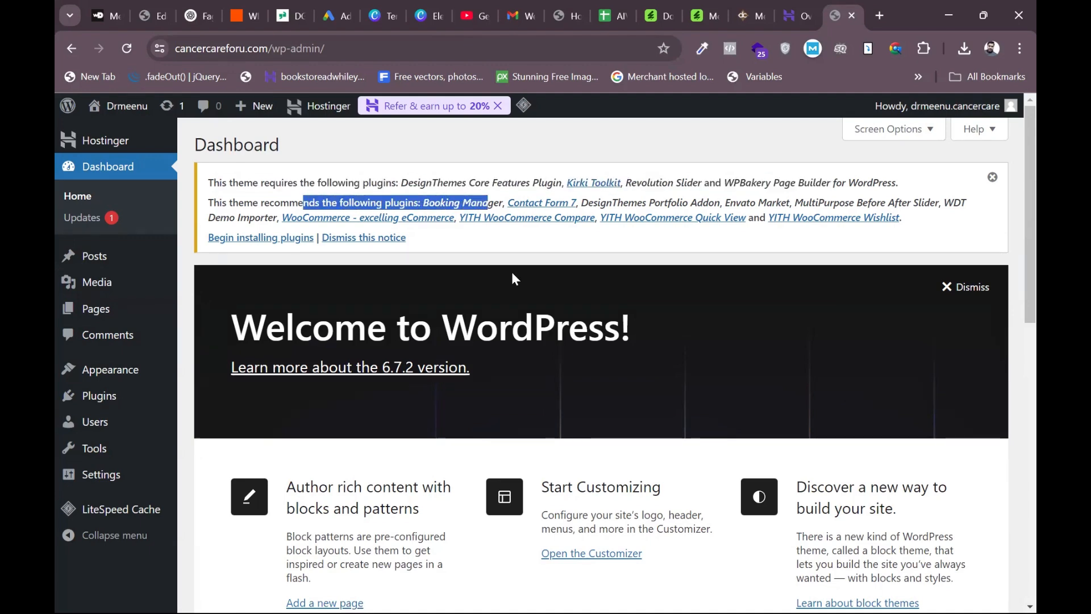
{"action": "left_click", "coordinate": [243, 239]}
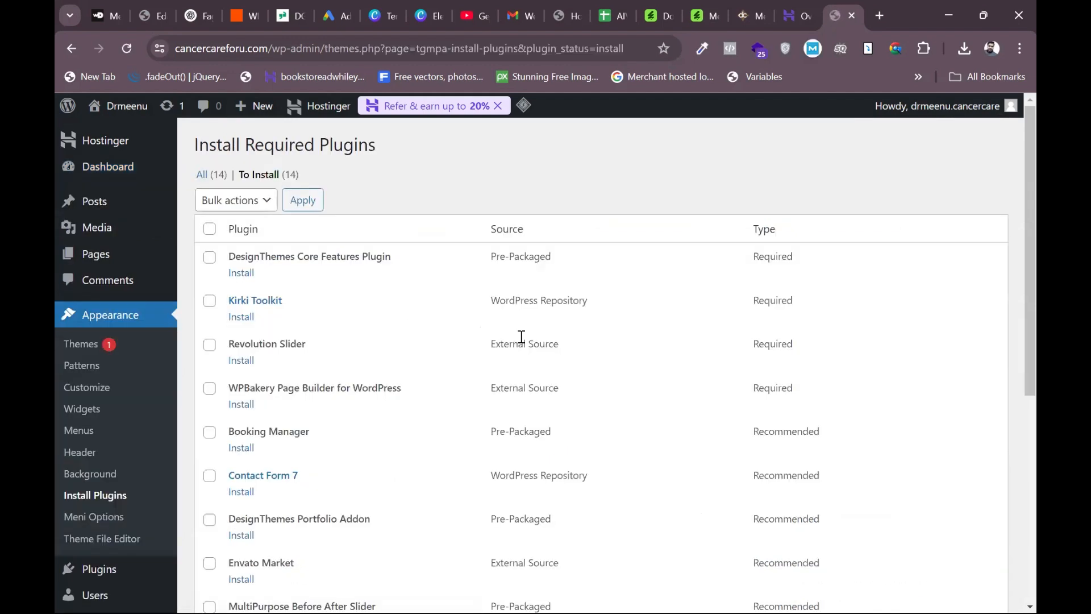
{"action": "scroll", "coordinate": [394, 325], "scroll_direction": "down", "scroll_amount": 6}
{"action": "scroll", "coordinate": [394, 326], "scroll_direction": "up", "scroll_amount": 5}
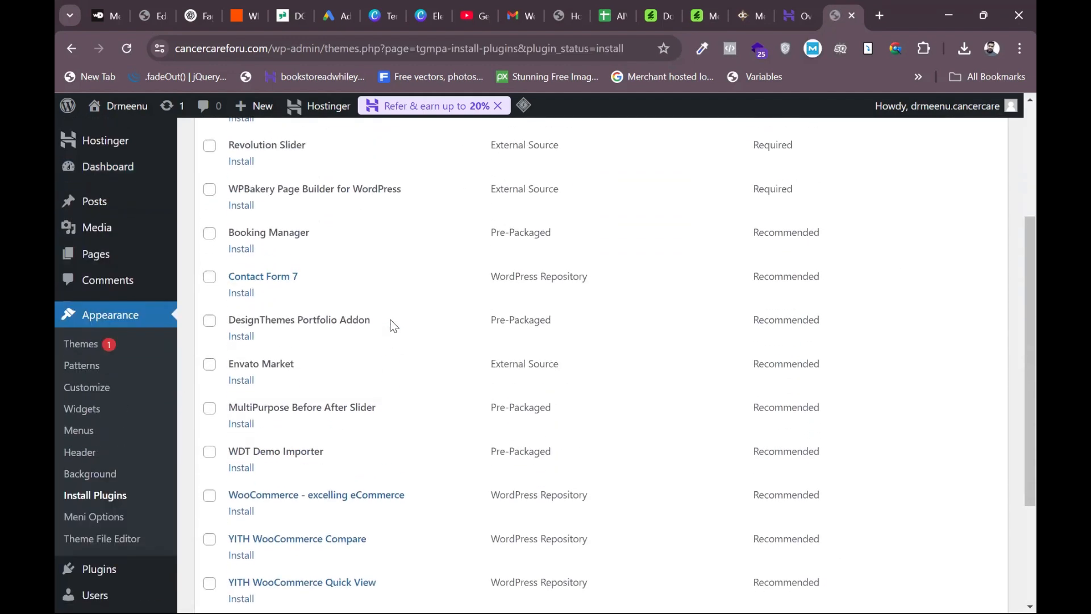
{"action": "scroll", "coordinate": [392, 325], "scroll_direction": "up", "scroll_amount": 2}
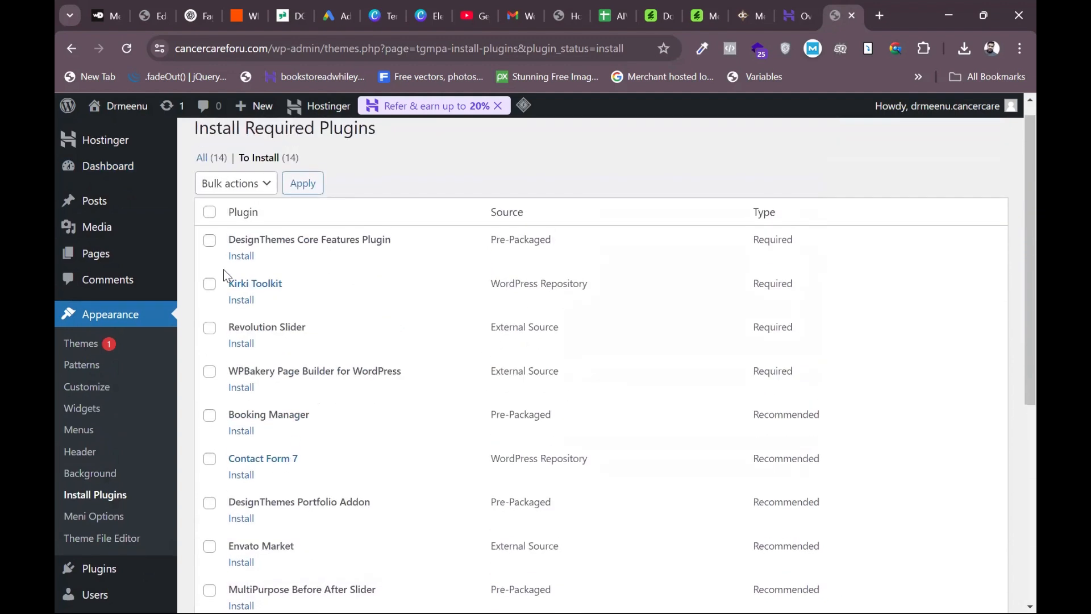
Step: Install the required DesignThemes Core Features Plugin and Kirki Toolkit, returning to the required plugins list after each
{"action": "left_click", "coordinate": [242, 256]}
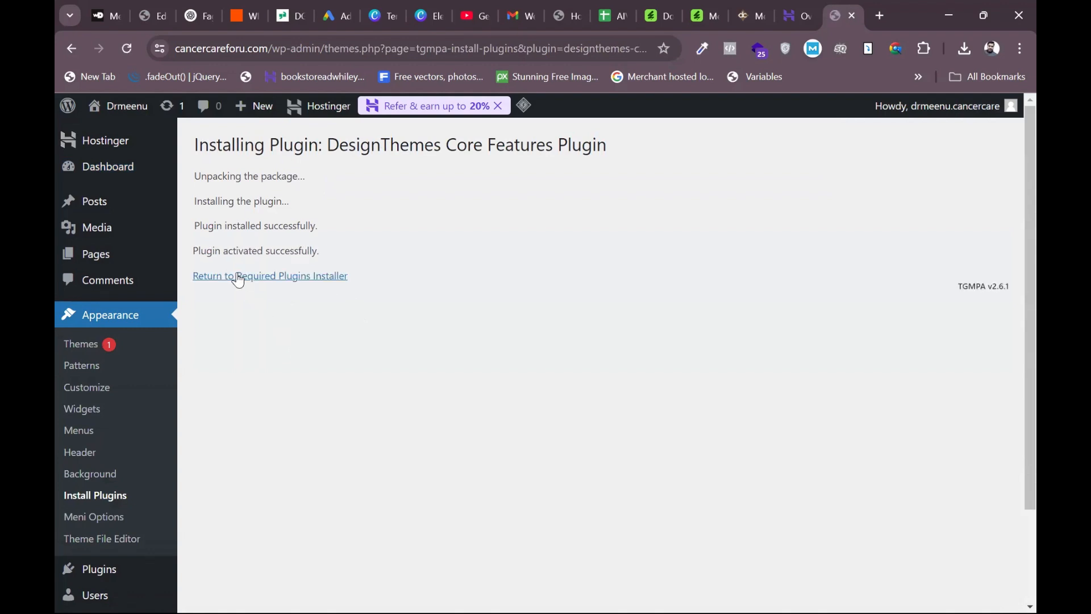
{"action": "left_click", "coordinate": [241, 277]}
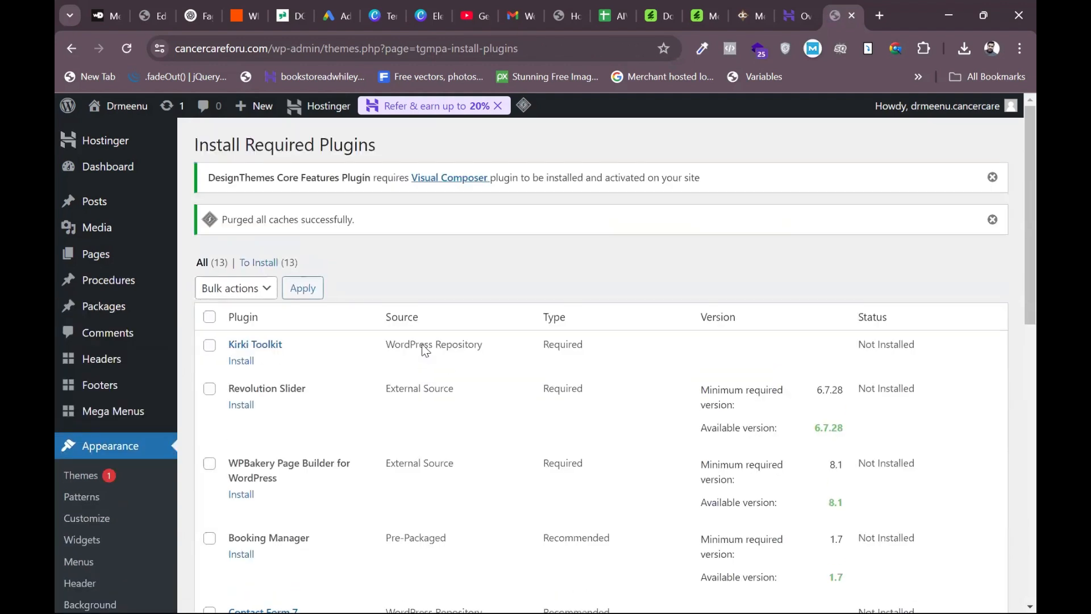
{"action": "left_click", "coordinate": [240, 363]}
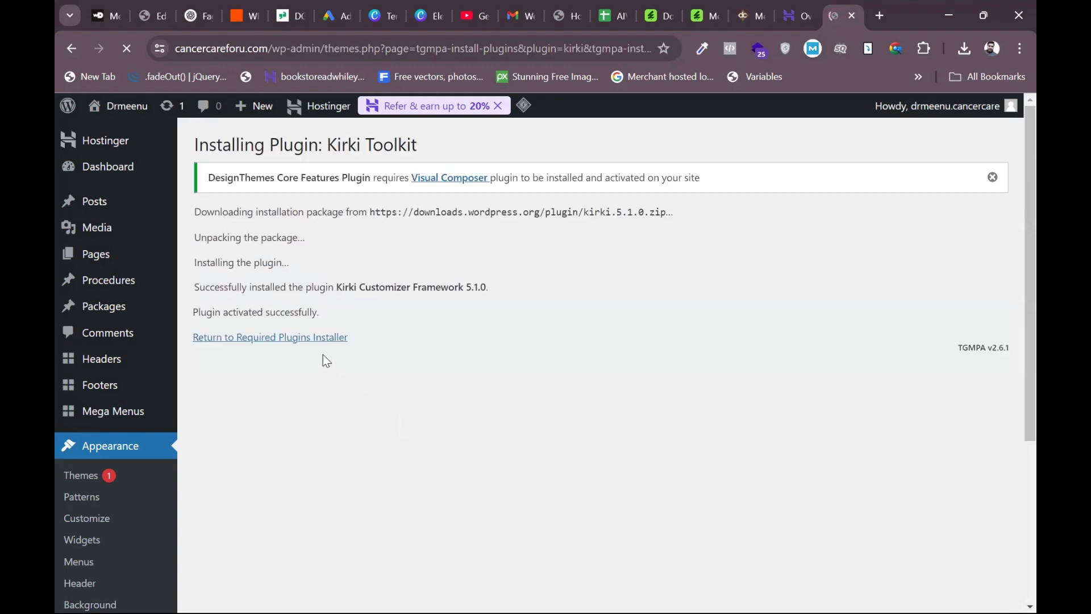
{"action": "left_click", "coordinate": [272, 339]}
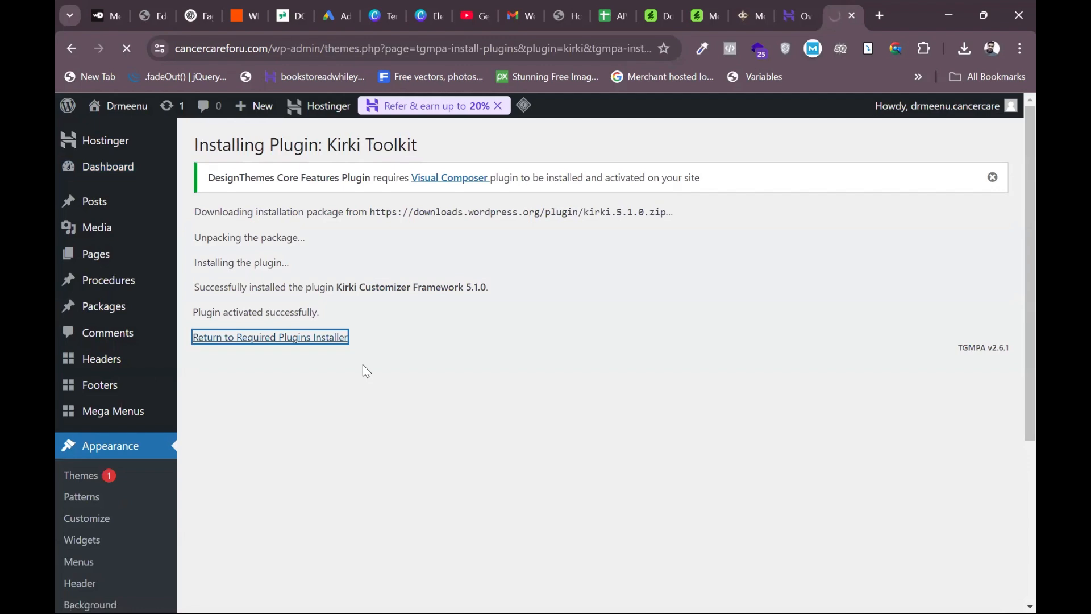
Step: Install the required Revolution Slider plugin and return to the required plugins list
{"action": "scroll", "coordinate": [363, 370], "scroll_direction": "down", "scroll_amount": 4}
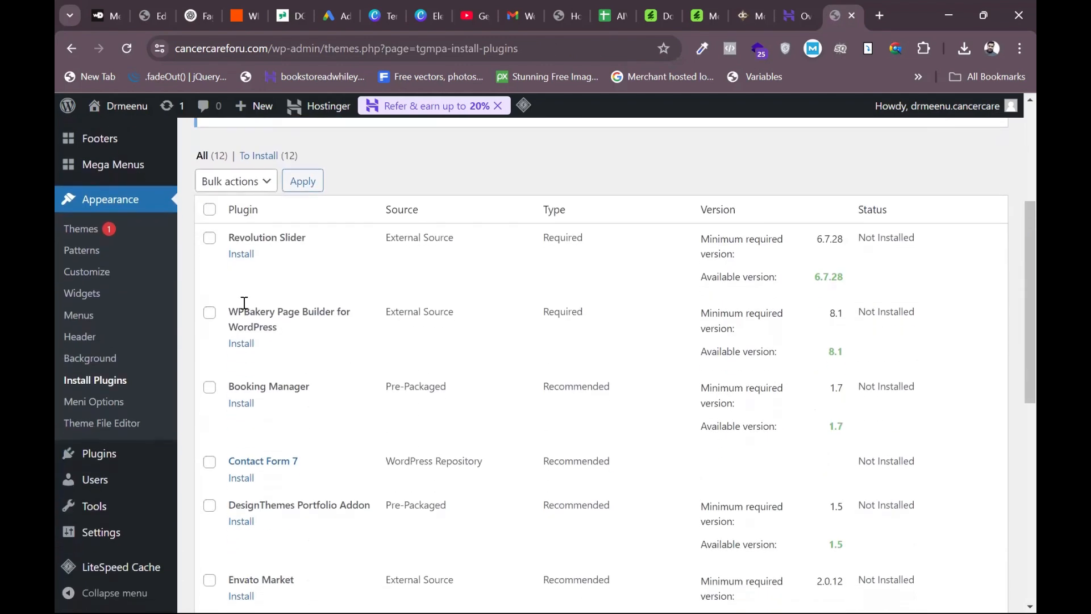
{"action": "left_click", "coordinate": [241, 253]}
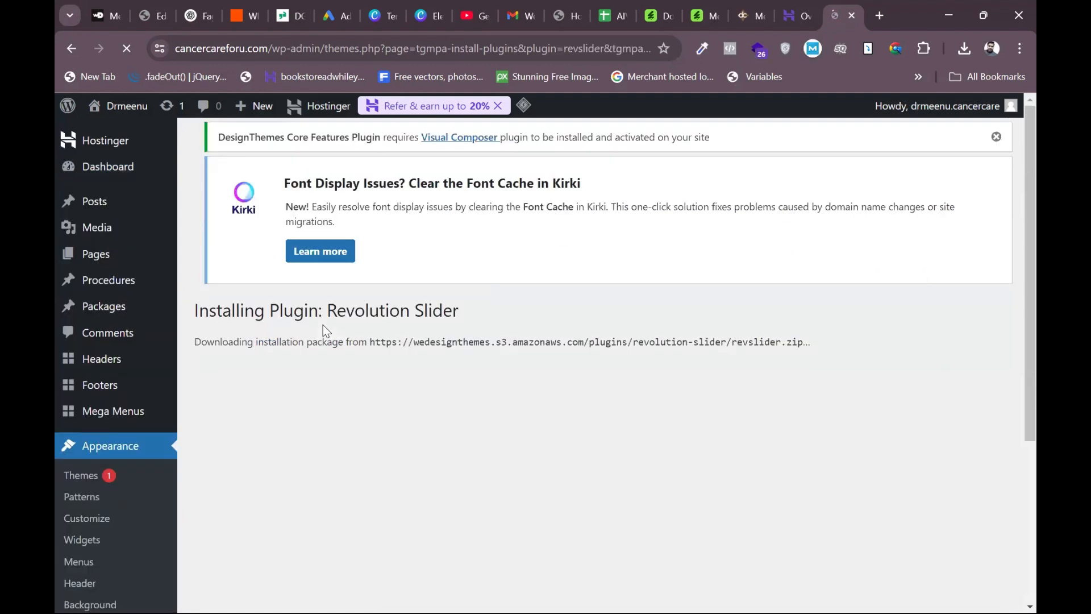
{"action": "scroll", "coordinate": [323, 331], "scroll_direction": "down", "scroll_amount": 2}
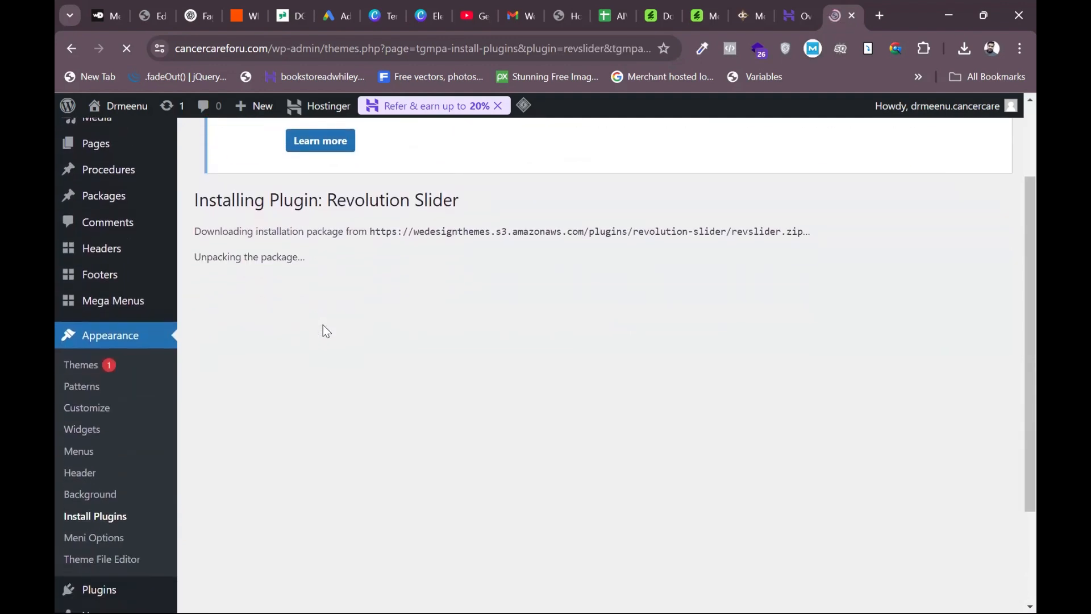
{"action": "scroll", "coordinate": [324, 326], "scroll_direction": "down", "scroll_amount": 2}
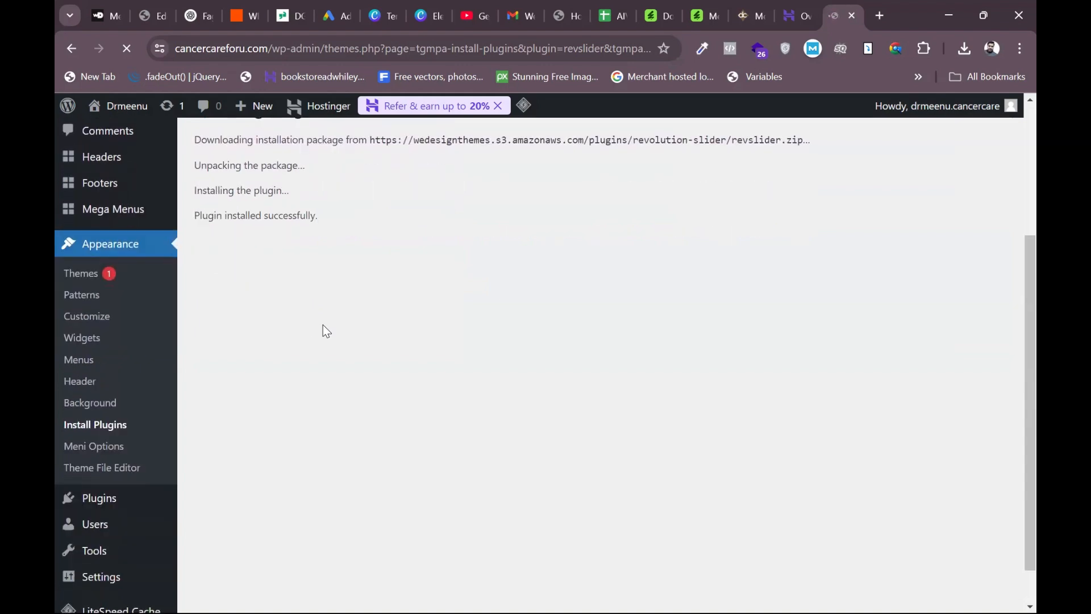
{"action": "scroll", "coordinate": [269, 309], "scroll_direction": "up", "scroll_amount": 3}
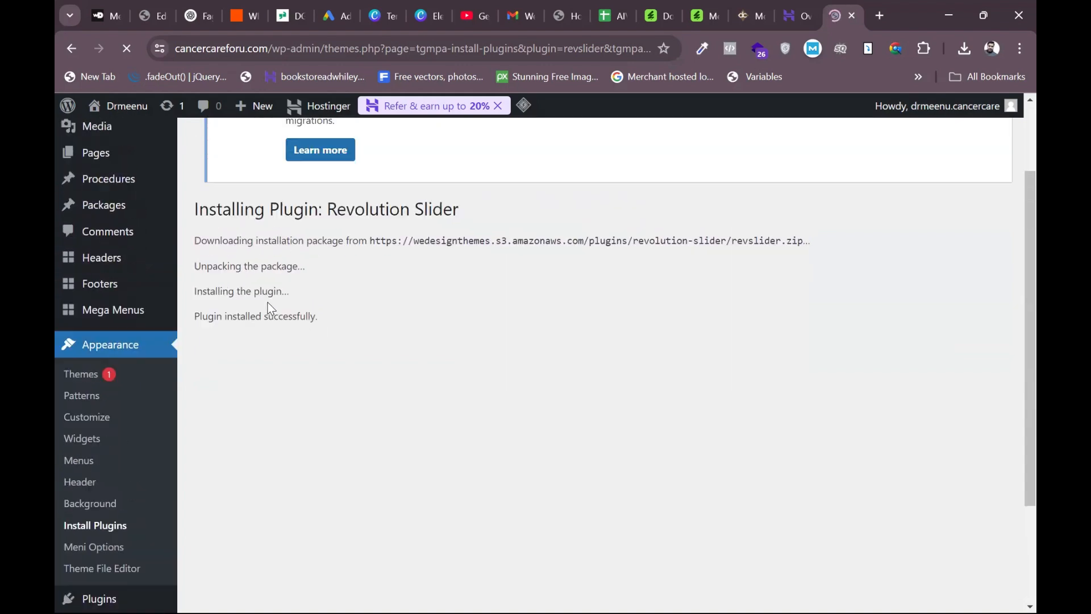
{"action": "scroll", "coordinate": [271, 308], "scroll_direction": "down", "scroll_amount": 1}
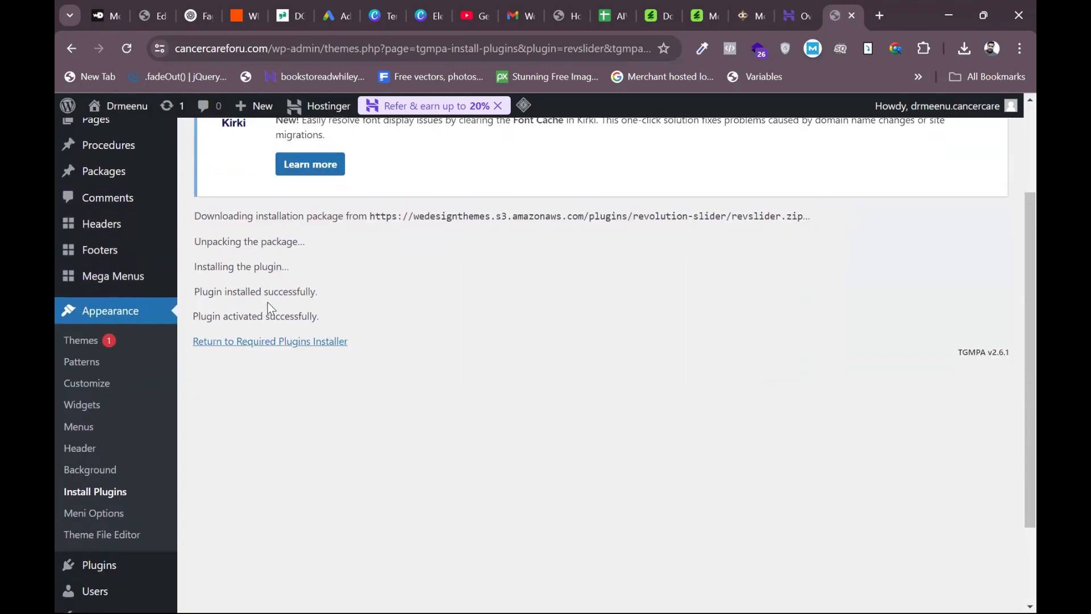
{"action": "left_click", "coordinate": [240, 345]}
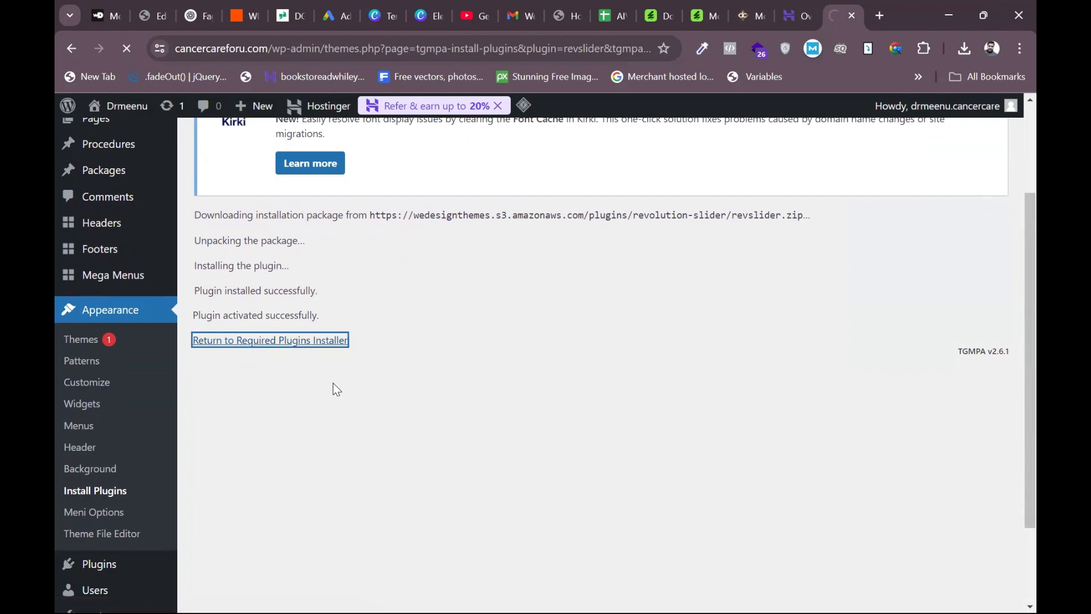
Step: Install the required WPBakery Page Builder for WordPress plugin and return to the required plugins list
{"action": "scroll", "coordinate": [333, 383], "scroll_direction": "down", "scroll_amount": 3}
{"action": "scroll", "coordinate": [333, 383], "scroll_direction": "down", "scroll_amount": 1}
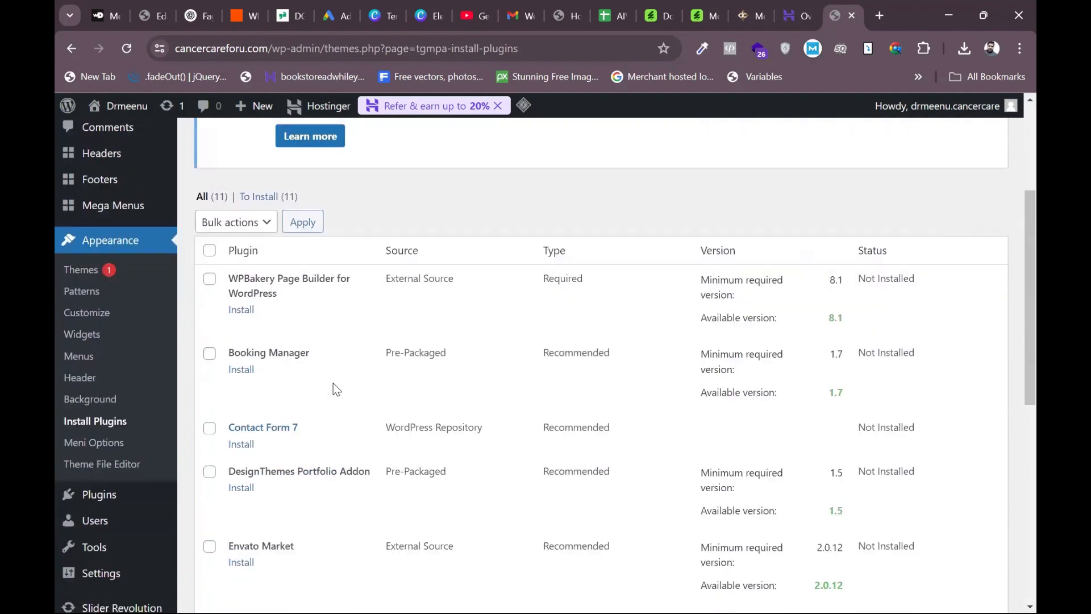
{"action": "left_click", "coordinate": [245, 311]}
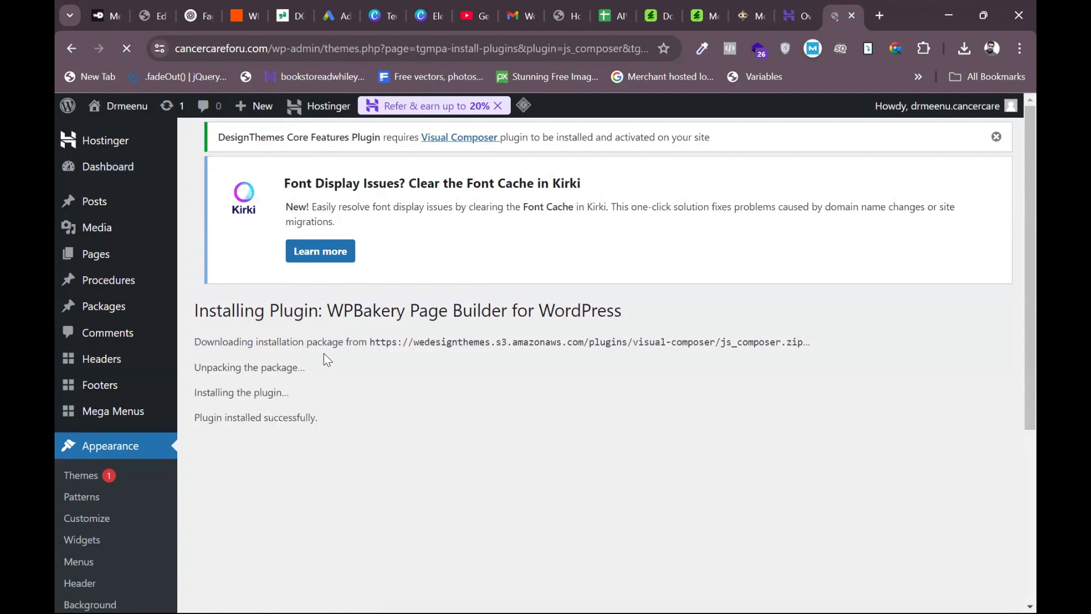
{"action": "scroll", "coordinate": [326, 360], "scroll_direction": "down", "scroll_amount": 2}
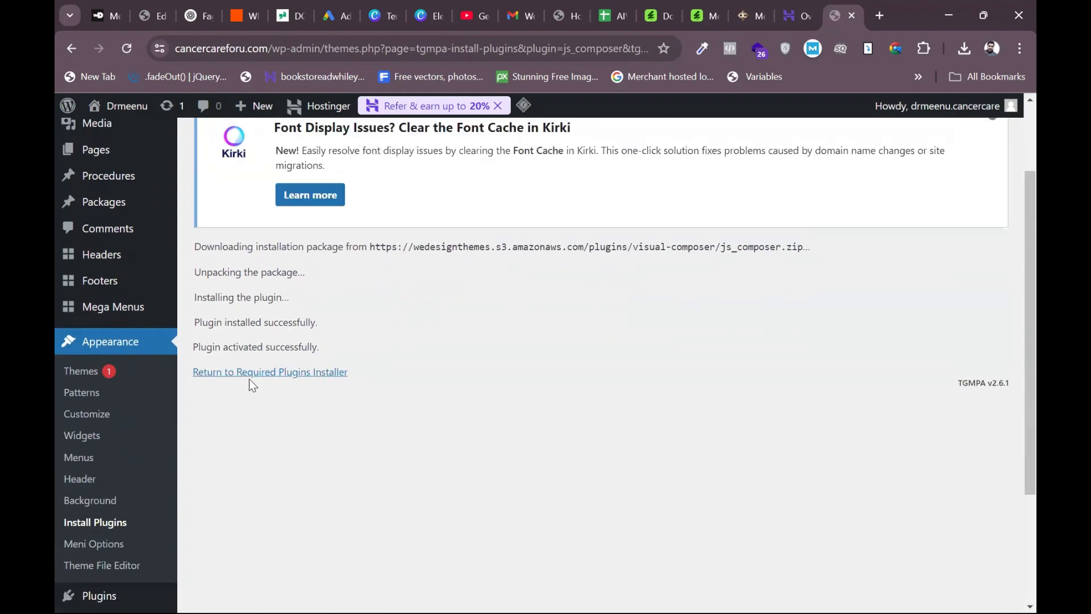
{"action": "left_click", "coordinate": [244, 377]}
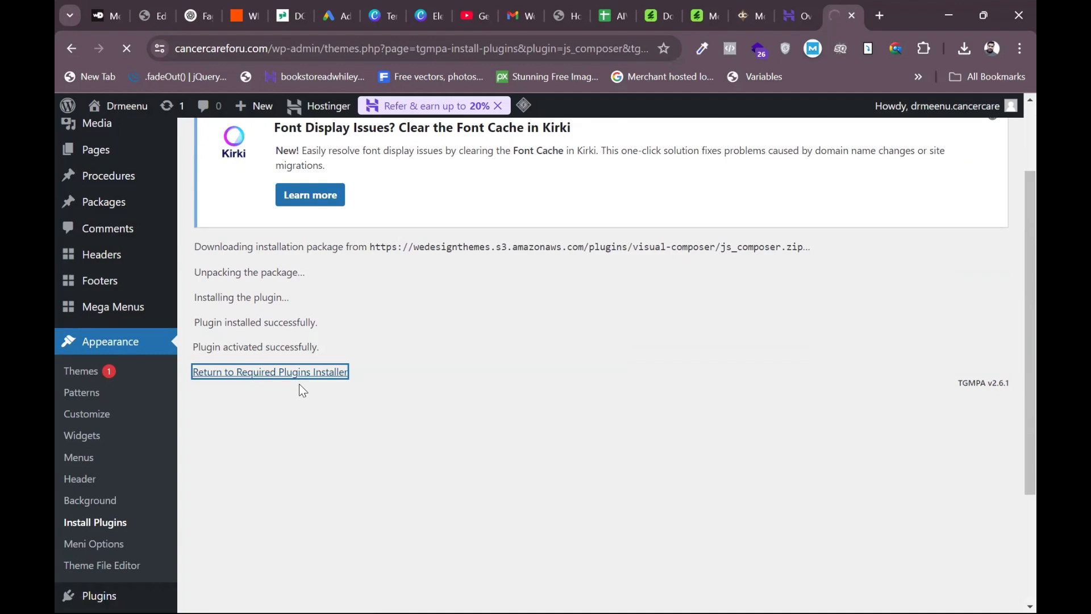
Step: Install the recommended Booking Manager plugin and return to the required plugins list
{"action": "scroll", "coordinate": [299, 384], "scroll_direction": "down", "scroll_amount": 5}
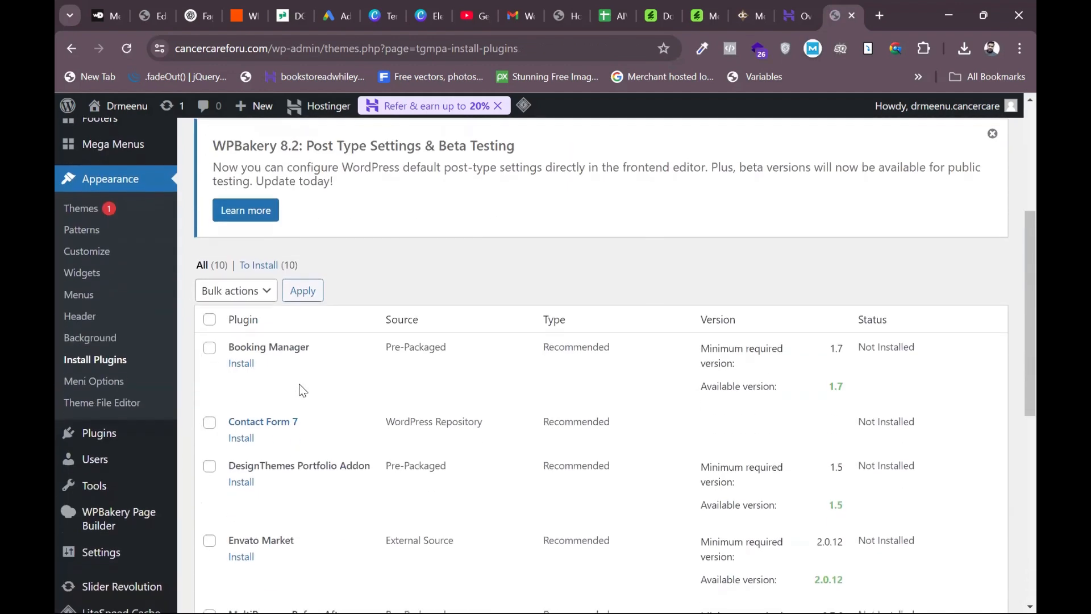
{"action": "left_click", "coordinate": [241, 362]}
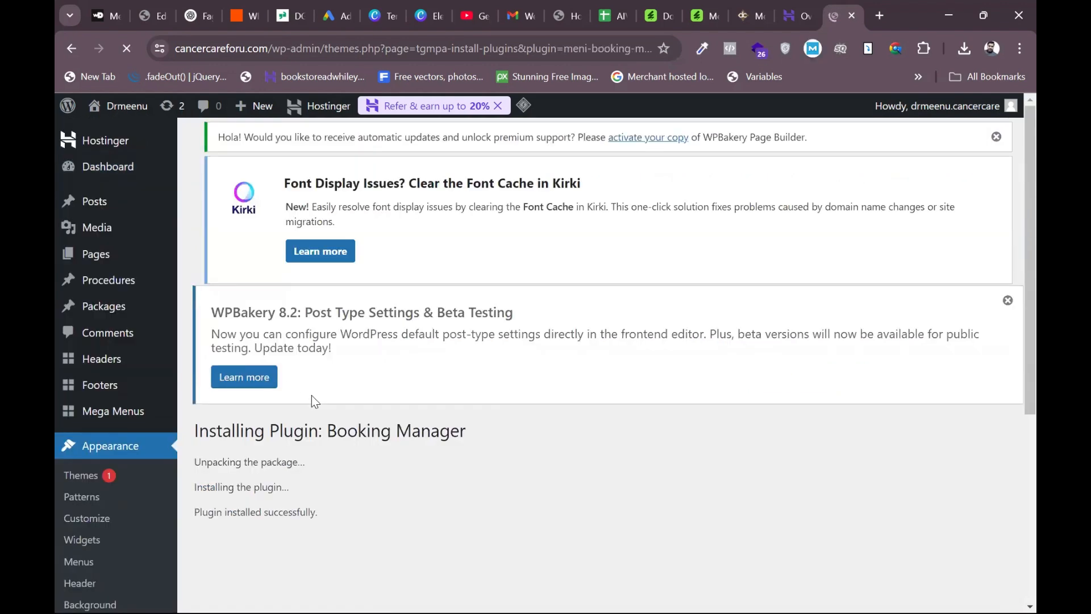
{"action": "scroll", "coordinate": [312, 400], "scroll_direction": "down", "scroll_amount": 3}
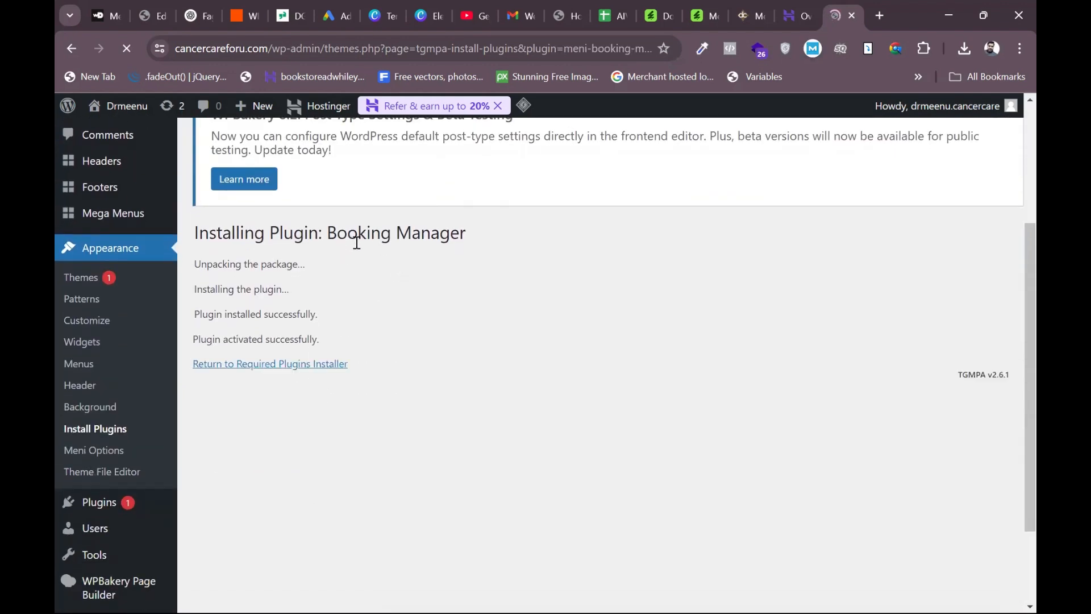
{"action": "left_click", "coordinate": [229, 391]}
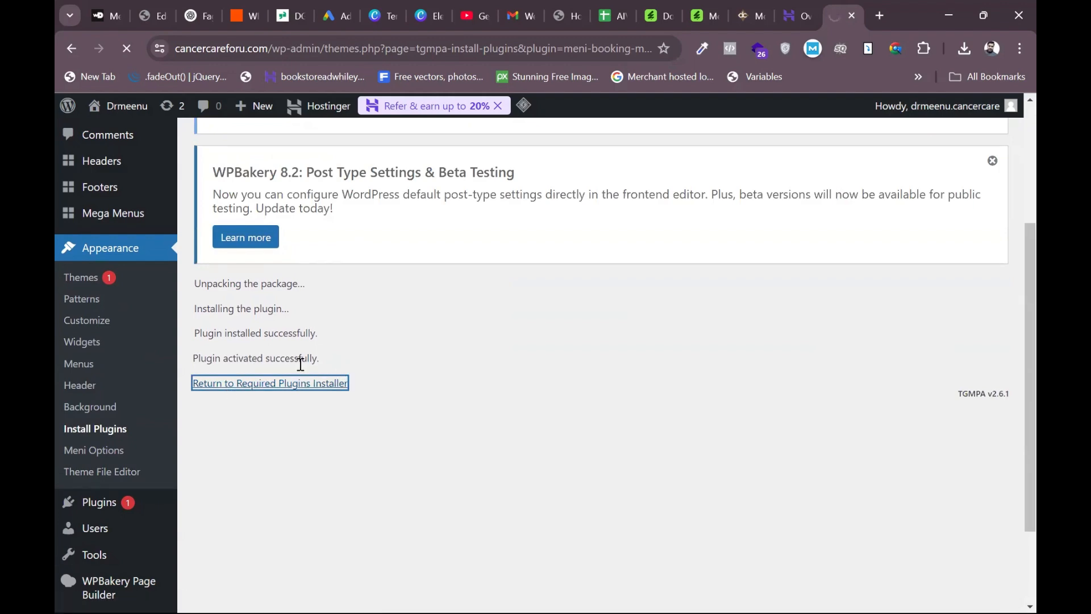
Step: Install the recommended Contact Form 7 plugin and return to the list of remaining plugins
{"action": "scroll", "coordinate": [329, 370], "scroll_direction": "down", "scroll_amount": 7}
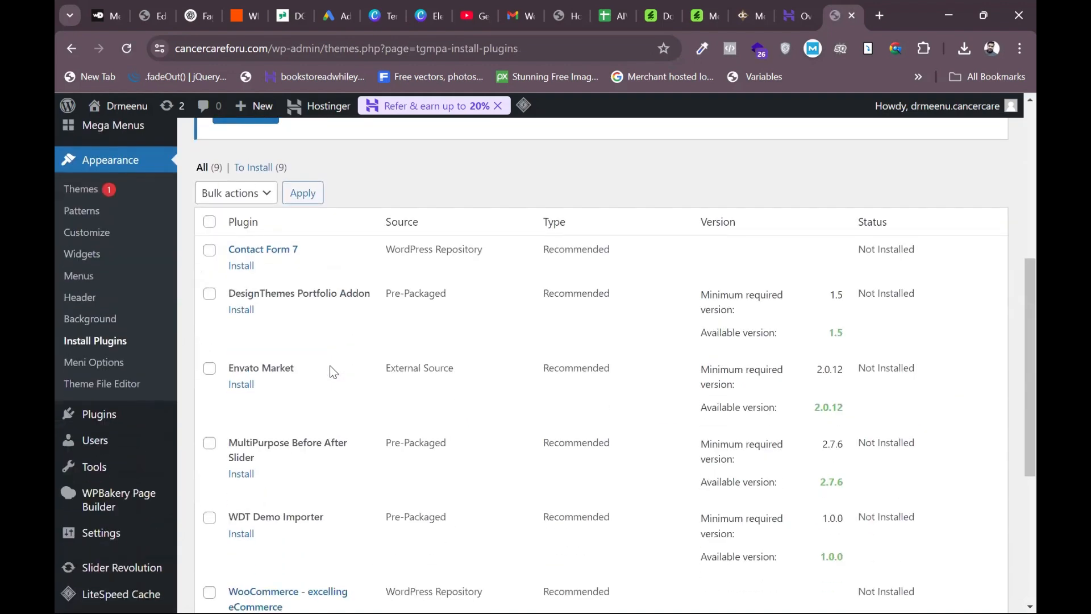
{"action": "left_click", "coordinate": [242, 186]}
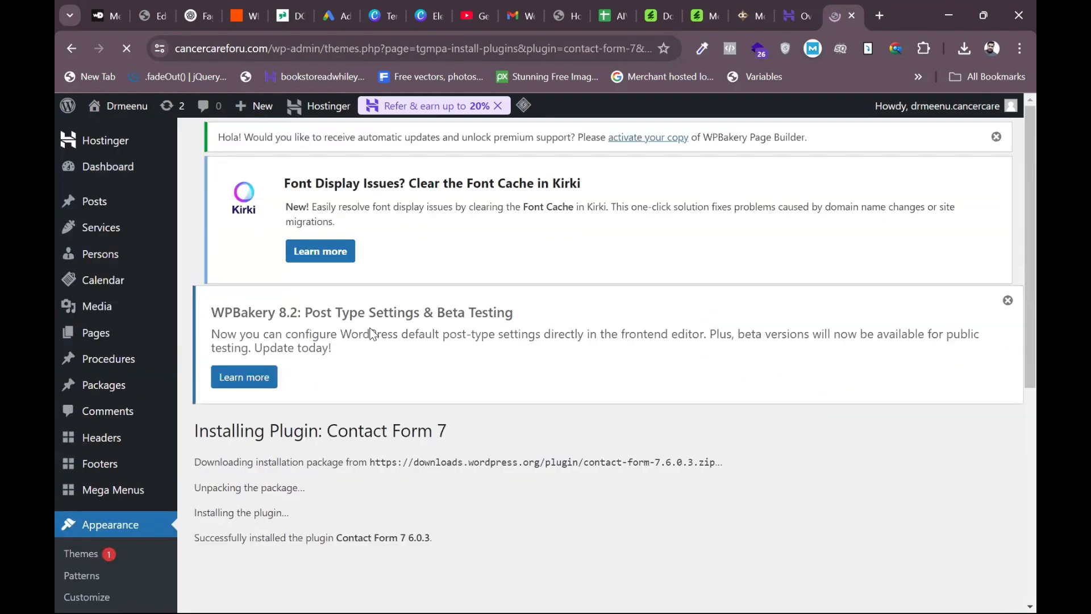
{"action": "scroll", "coordinate": [398, 334], "scroll_direction": "down", "scroll_amount": 4}
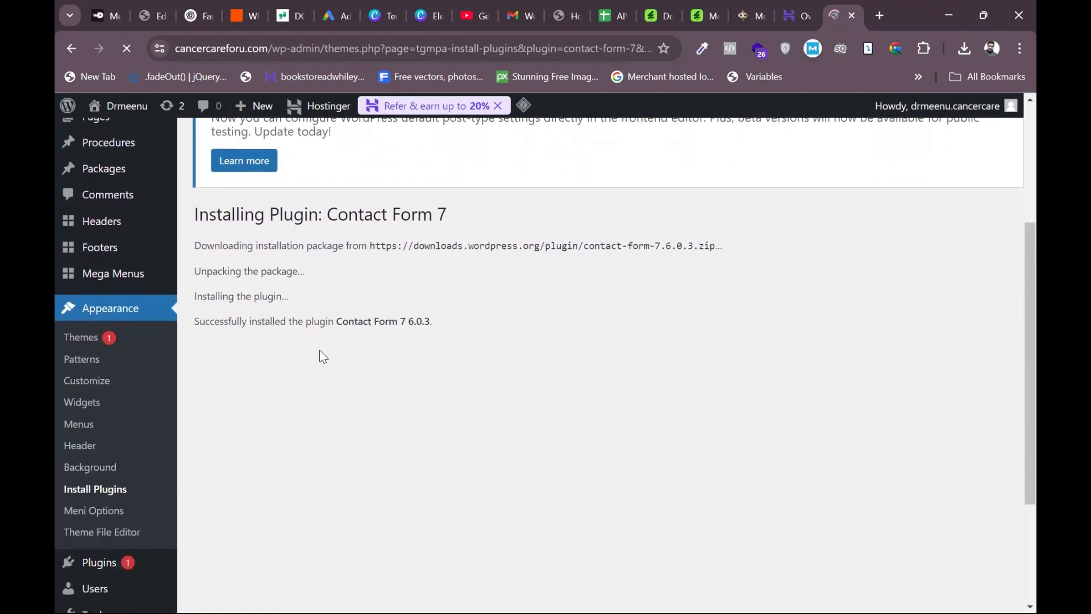
{"action": "left_click", "coordinate": [259, 392]}
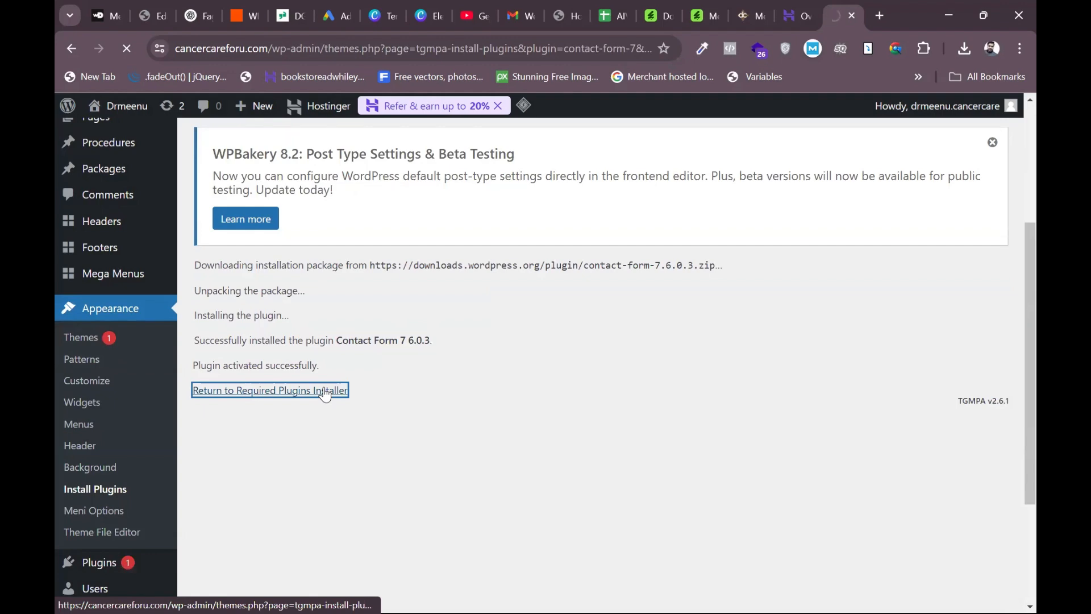
{"action": "scroll", "coordinate": [325, 394], "scroll_direction": "down", "scroll_amount": 5}
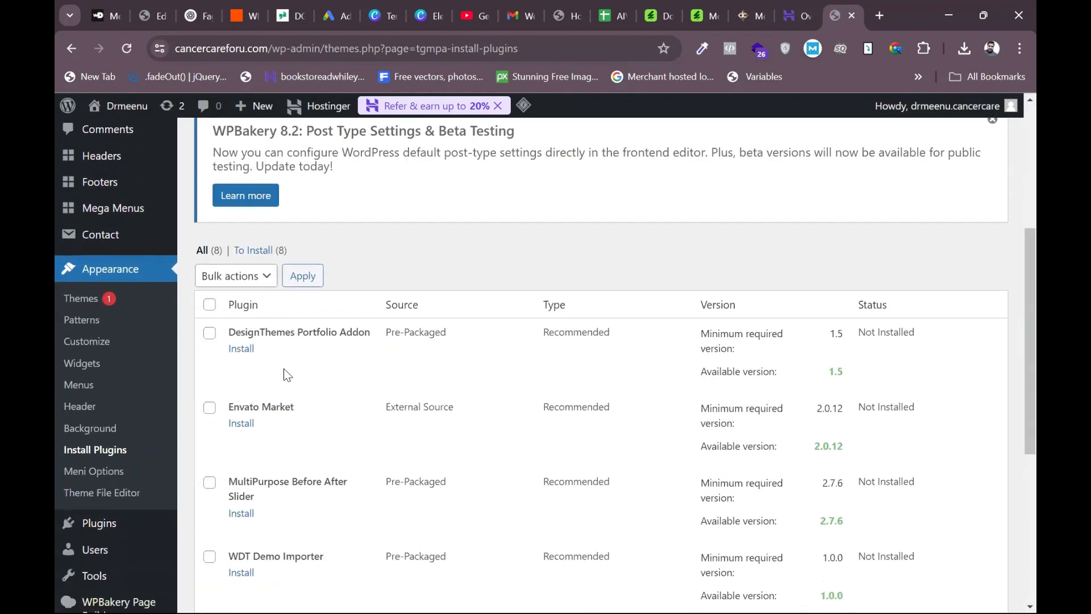
Step: Install the recommended DesignThemes Portfolio Addon plugin and return to the required plugins list
{"action": "left_click", "coordinate": [240, 349]}
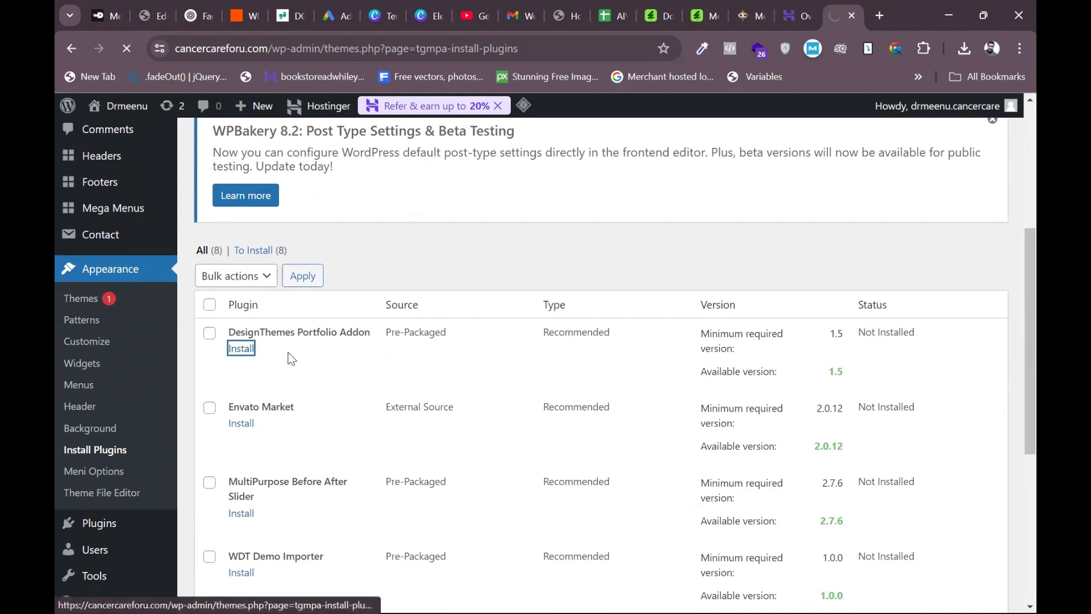
{"action": "scroll", "coordinate": [312, 437], "scroll_direction": "down", "scroll_amount": 3}
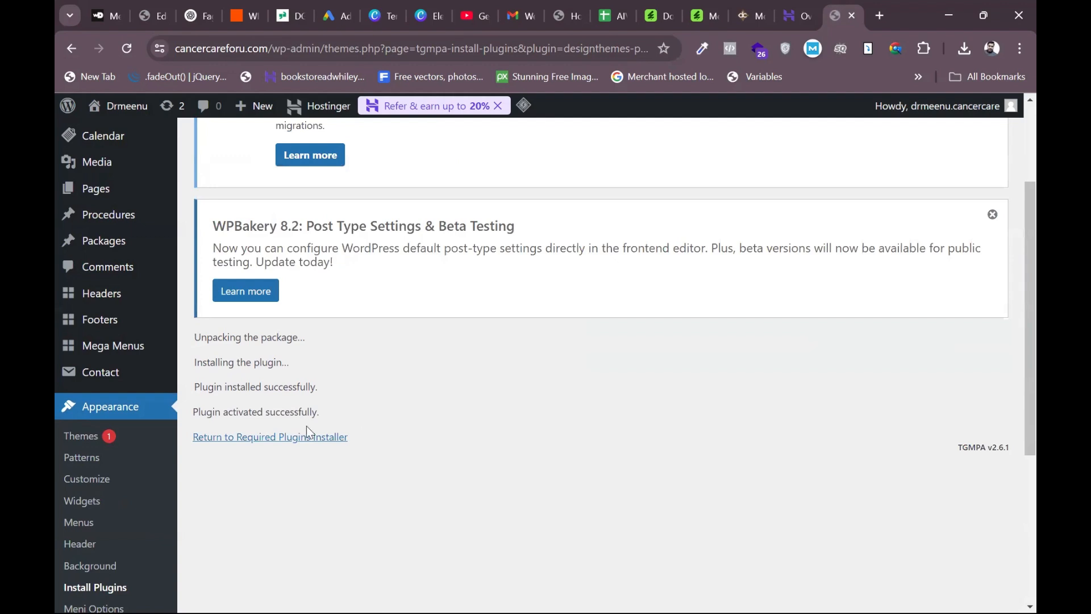
{"action": "left_click", "coordinate": [238, 440]}
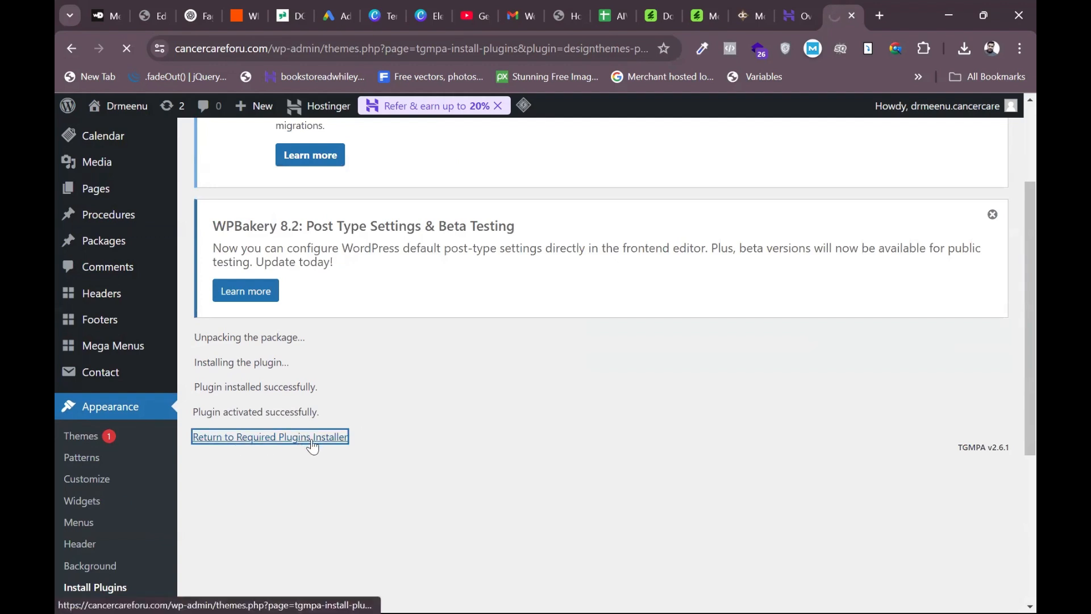
Step: Install the recommended Envato Market plugin and return to the required plugins list
{"action": "scroll", "coordinate": [312, 442], "scroll_direction": "down", "scroll_amount": 2}
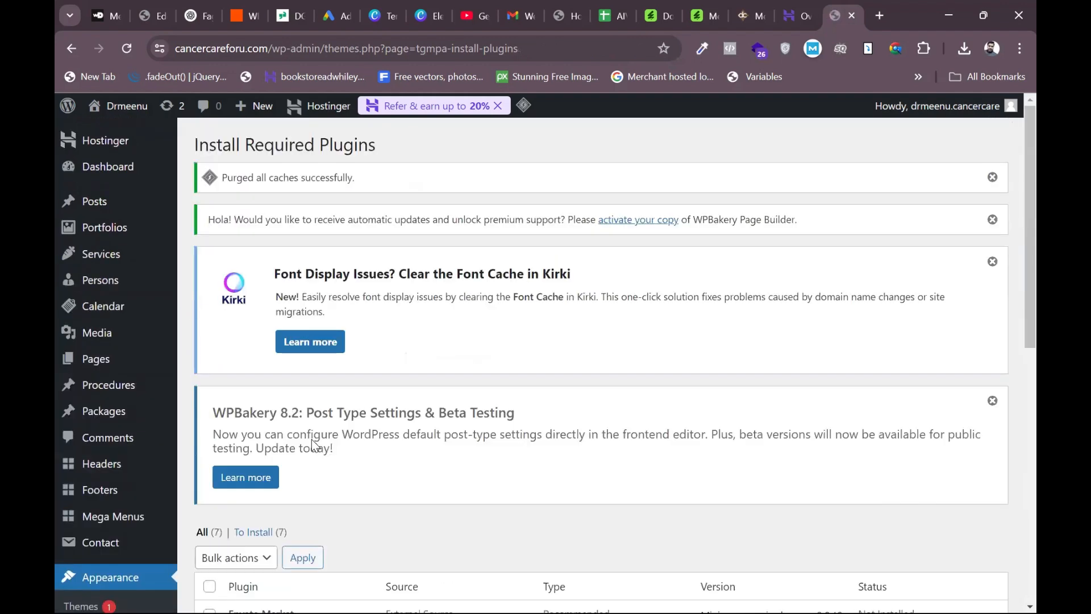
{"action": "scroll", "coordinate": [311, 444], "scroll_direction": "down", "scroll_amount": 5}
{"action": "left_click", "coordinate": [241, 259]}
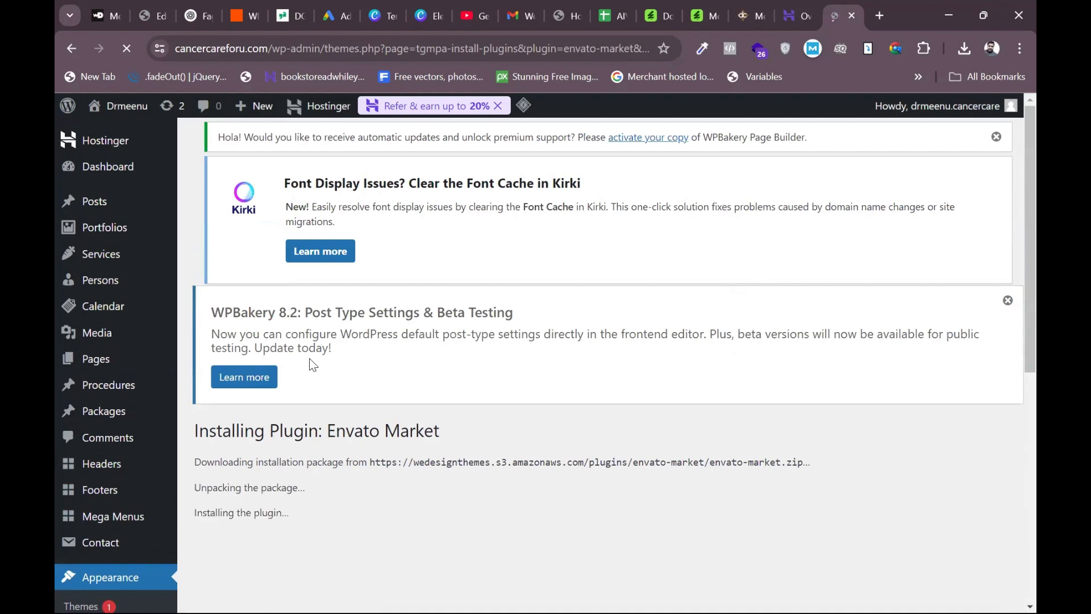
{"action": "scroll", "coordinate": [309, 358], "scroll_direction": "down", "scroll_amount": 2}
{"action": "scroll", "coordinate": [307, 364], "scroll_direction": "down", "scroll_amount": 2}
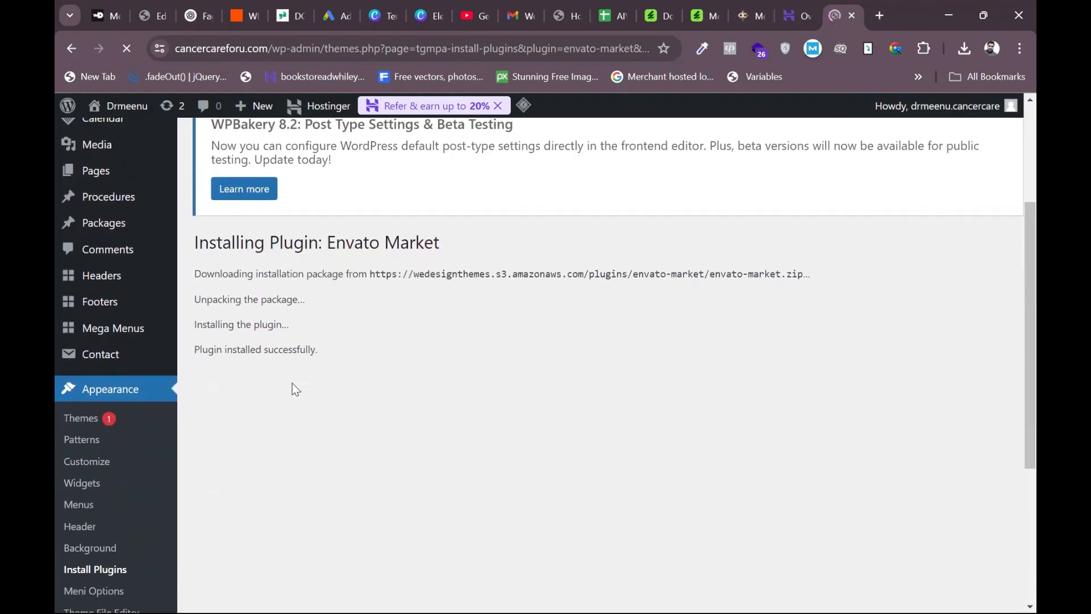
{"action": "left_click", "coordinate": [246, 423]}
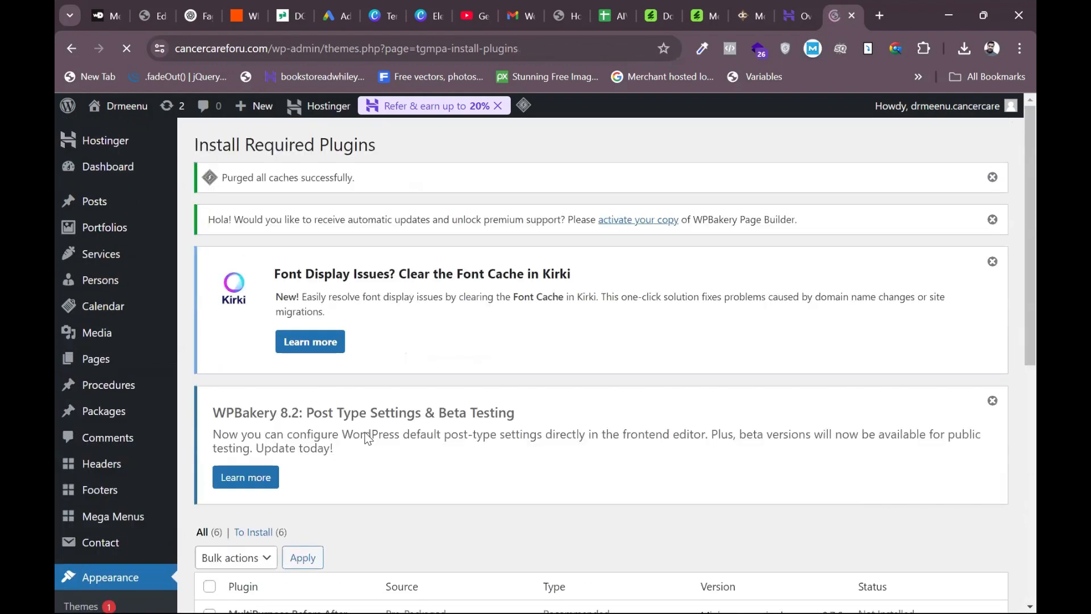
Step: Install the recommended MultiPurpose Before After Slider plugin and return to the required plugins list
{"action": "scroll", "coordinate": [451, 444], "scroll_direction": "down", "scroll_amount": 5}
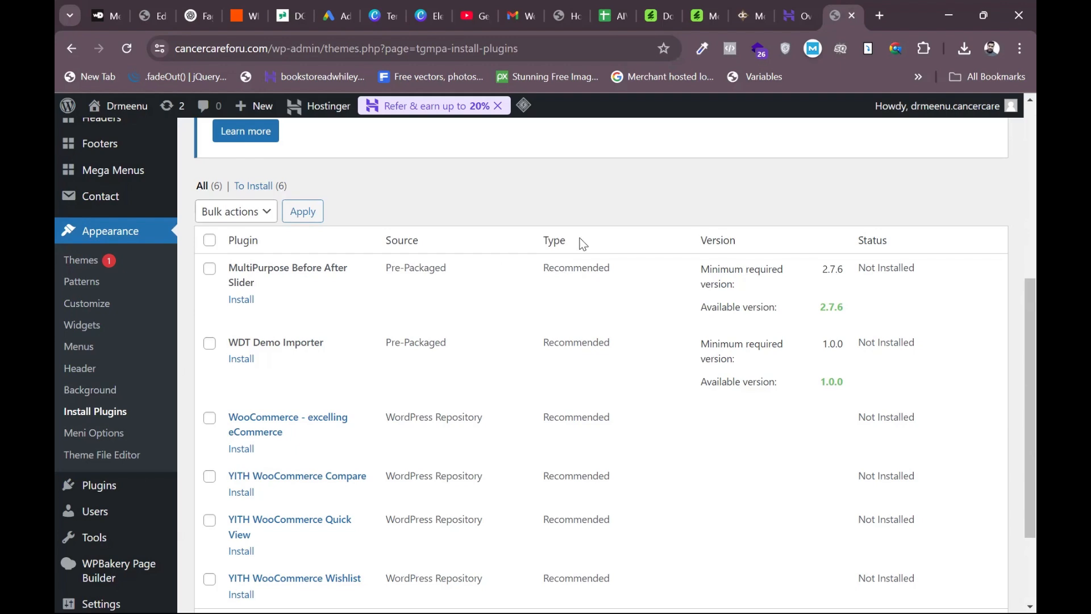
{"action": "scroll", "coordinate": [556, 407], "scroll_direction": "down", "scroll_amount": 2}
{"action": "scroll", "coordinate": [555, 407], "scroll_direction": "up", "scroll_amount": 1}
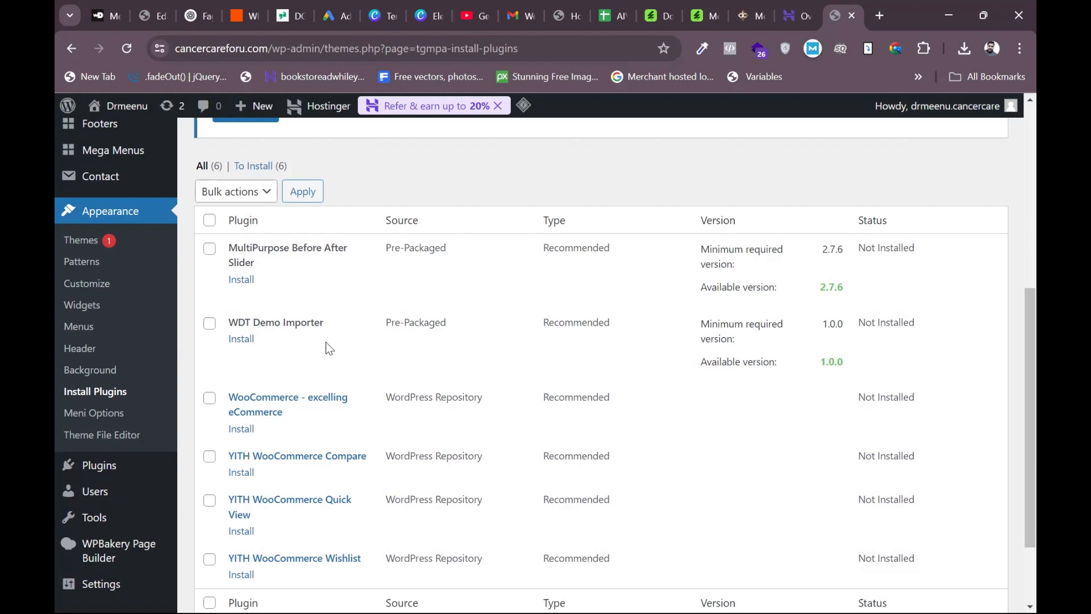
{"action": "left_click", "coordinate": [241, 280]}
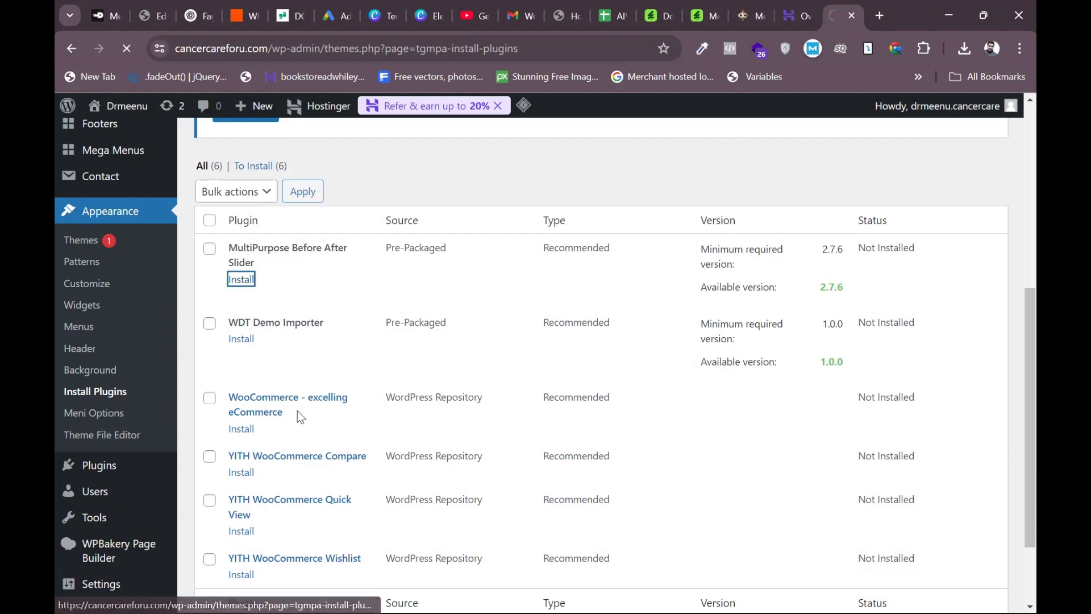
{"action": "scroll", "coordinate": [288, 384], "scroll_direction": "down", "scroll_amount": 3}
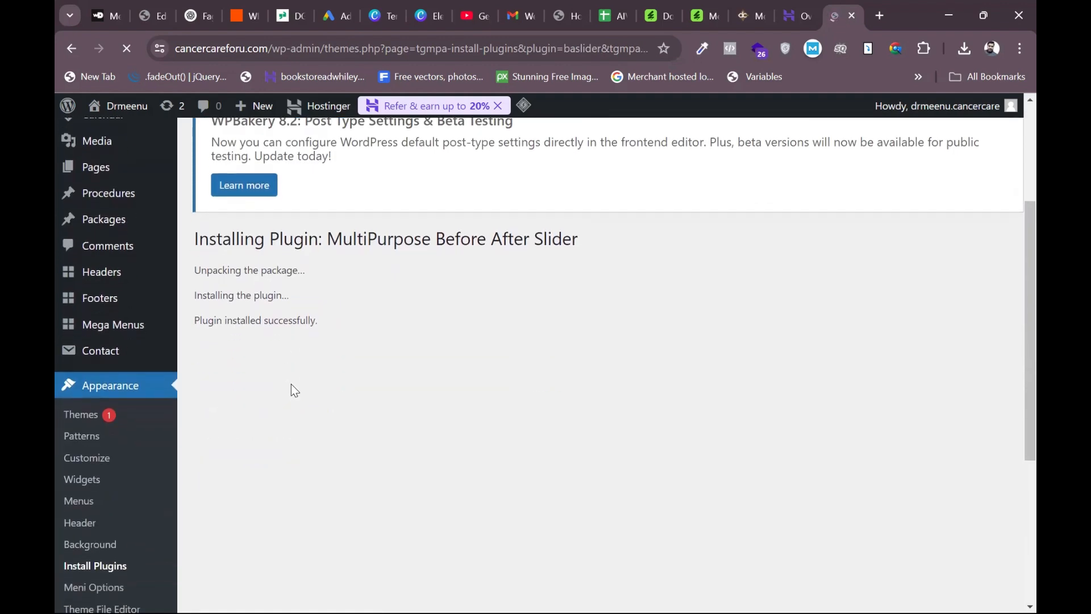
{"action": "left_click", "coordinate": [235, 395]}
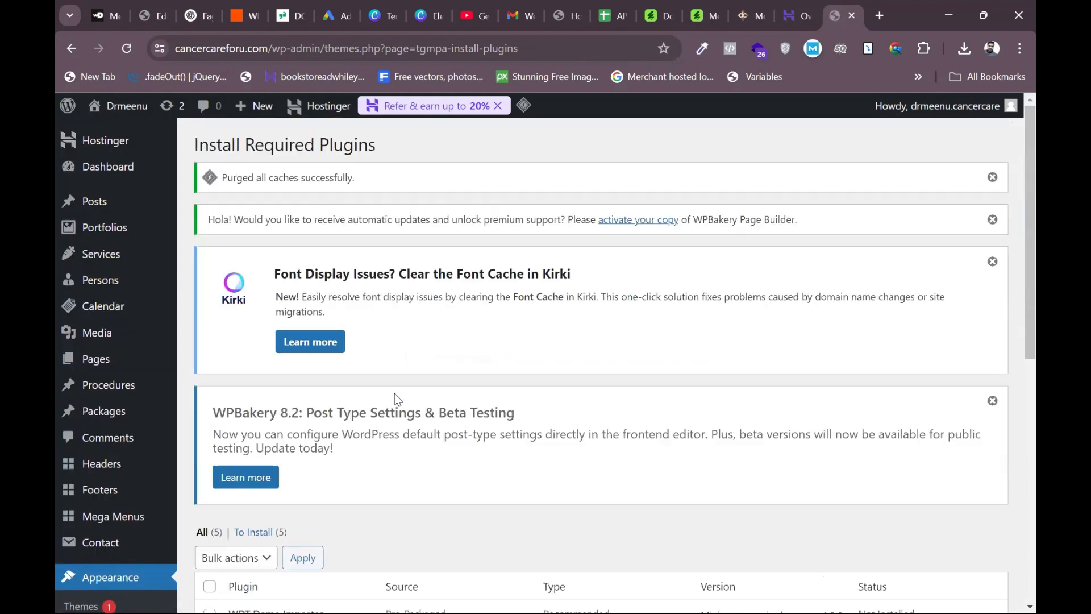
Step: Install the recommended WDT Demo Importer plugin and return to the required plugins list
{"action": "scroll", "coordinate": [395, 394], "scroll_direction": "down", "scroll_amount": 5}
{"action": "left_click", "coordinate": [241, 400]}
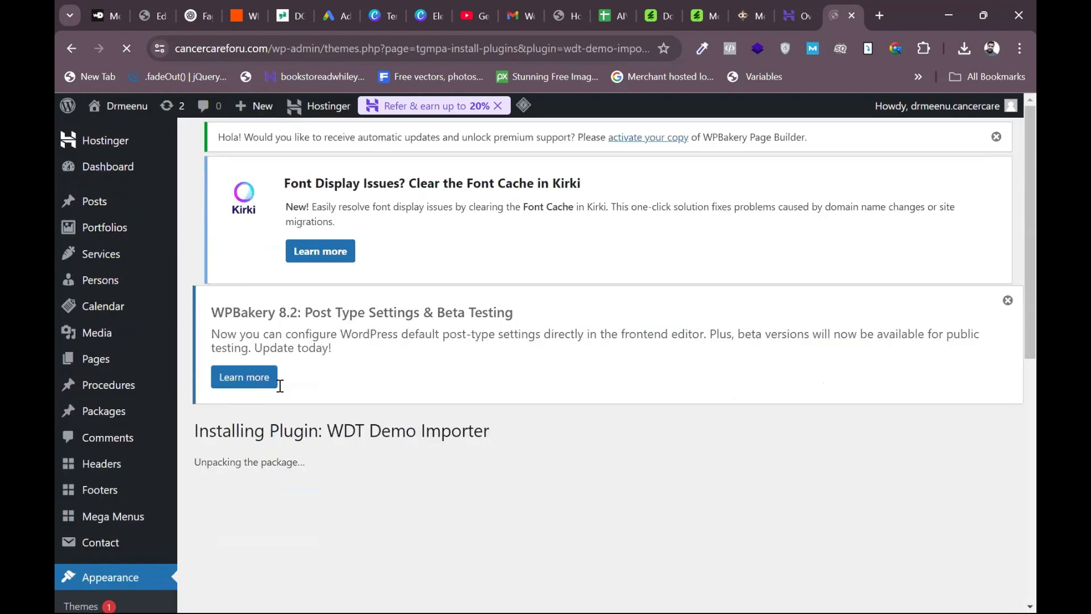
{"action": "scroll", "coordinate": [280, 386], "scroll_direction": "down", "scroll_amount": 8}
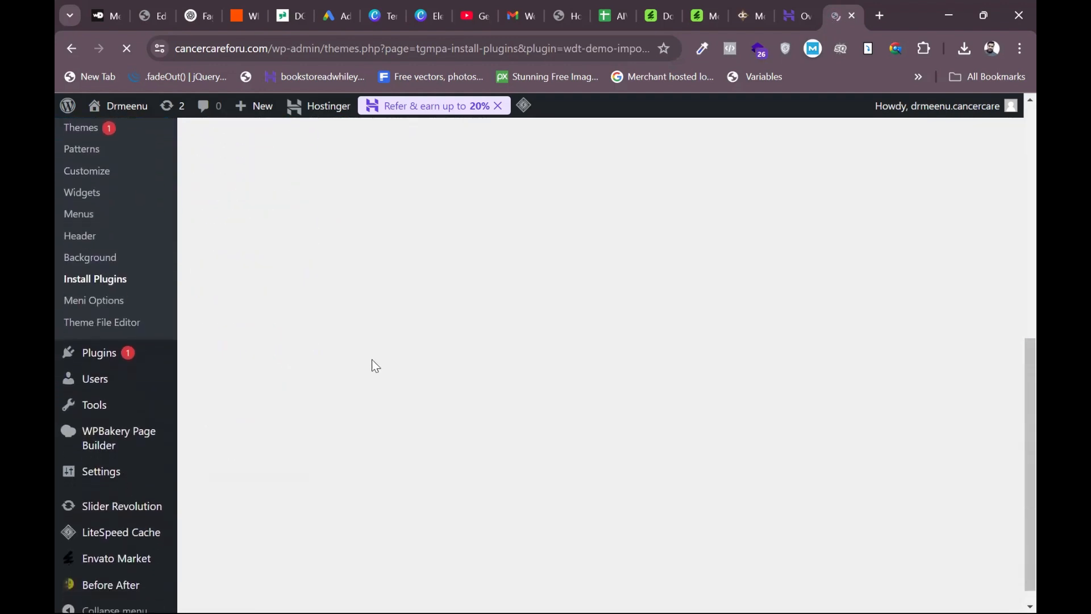
{"action": "scroll", "coordinate": [372, 359], "scroll_direction": "up", "scroll_amount": 4}
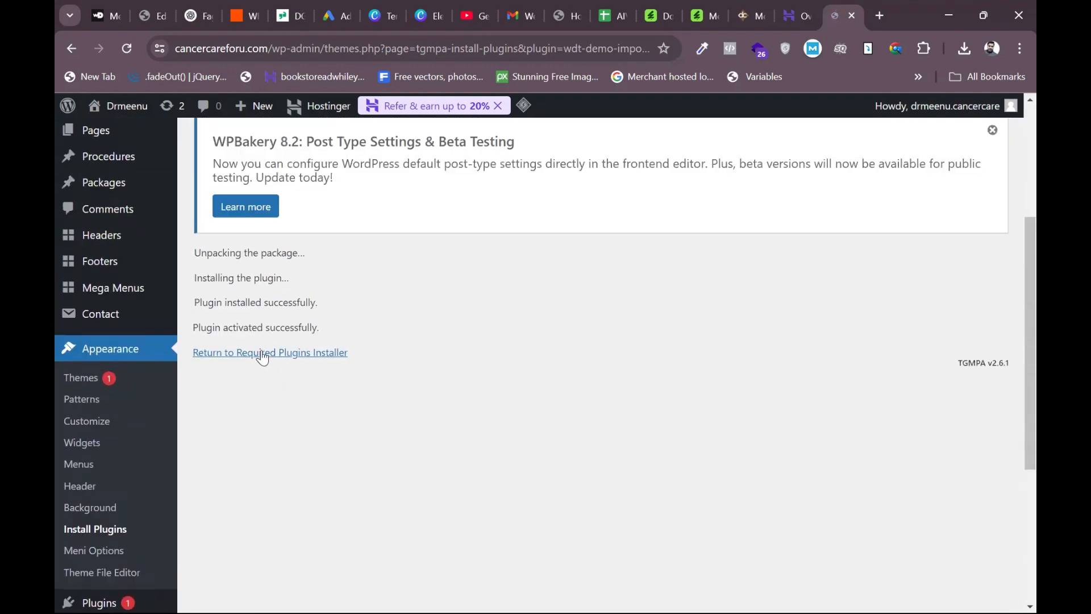
{"action": "left_click", "coordinate": [257, 354]}
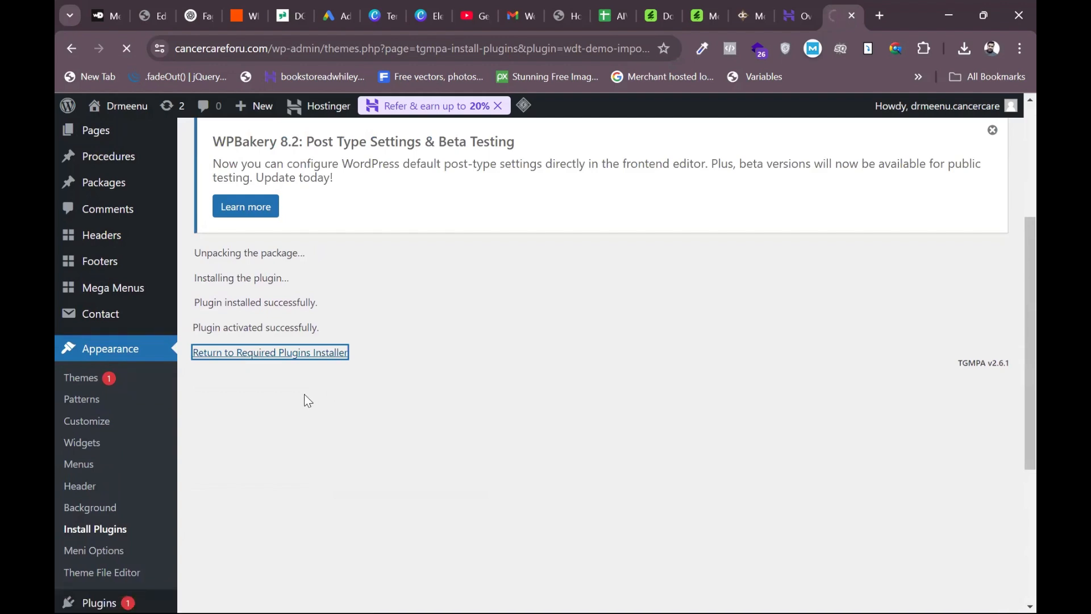
Step: Review the remaining recommended WooCommerce and YITH plugins without installing them, and reload the page
{"action": "scroll", "coordinate": [305, 394], "scroll_direction": "down", "scroll_amount": 6}
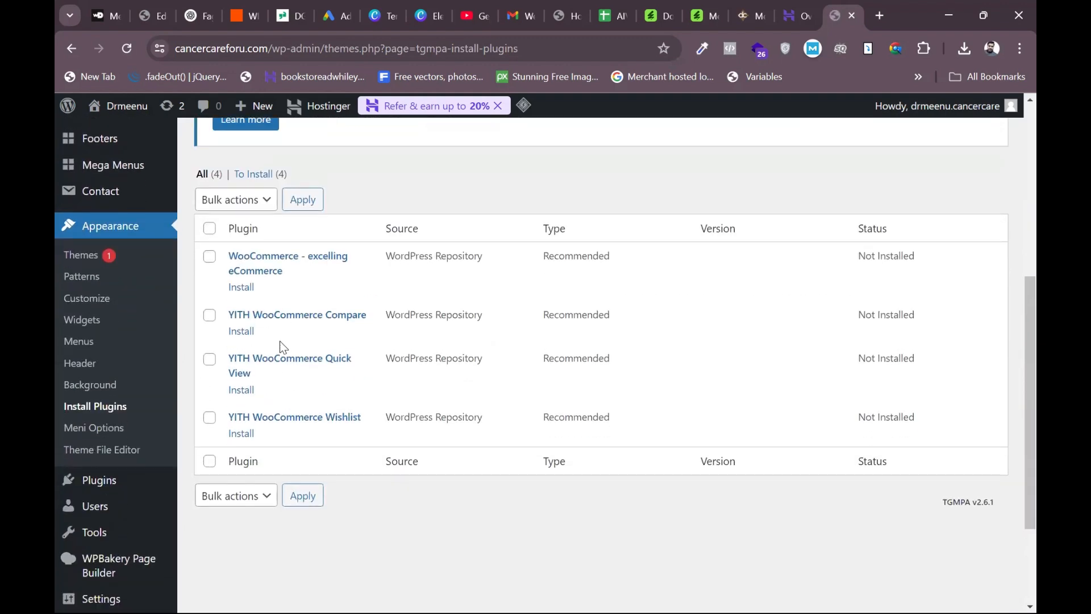
{"action": "scroll", "coordinate": [285, 346], "scroll_direction": "up", "scroll_amount": 1}
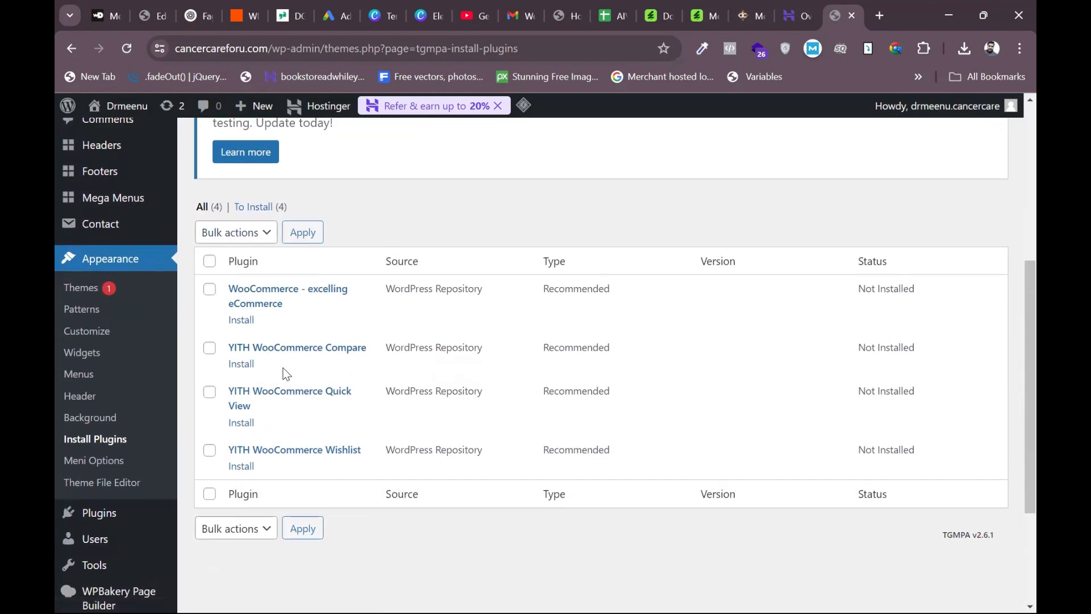
{"action": "scroll", "coordinate": [286, 374], "scroll_direction": "up", "scroll_amount": 5}
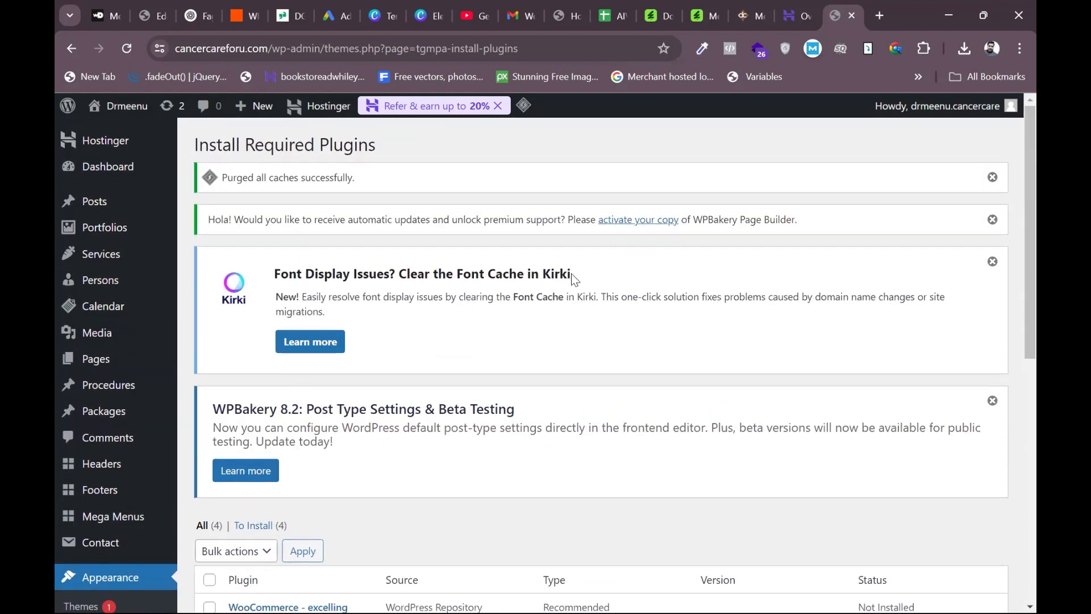
{"action": "left_click", "coordinate": [126, 50]}
Step: Examine the site's admin sections, including those added by the theme and its plugins, such as Portfolios, Procedures, Headers, Slider Revolution and Before After
{"action": "scroll", "coordinate": [358, 447], "scroll_direction": "down", "scroll_amount": 7}
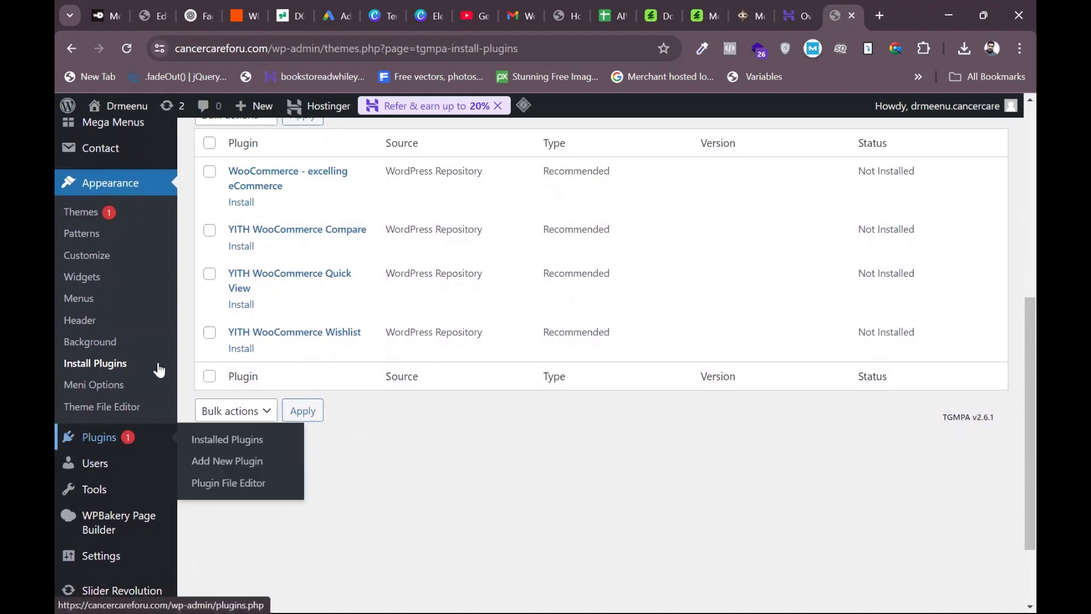
{"action": "scroll", "coordinate": [158, 370], "scroll_direction": "up", "scroll_amount": 7}
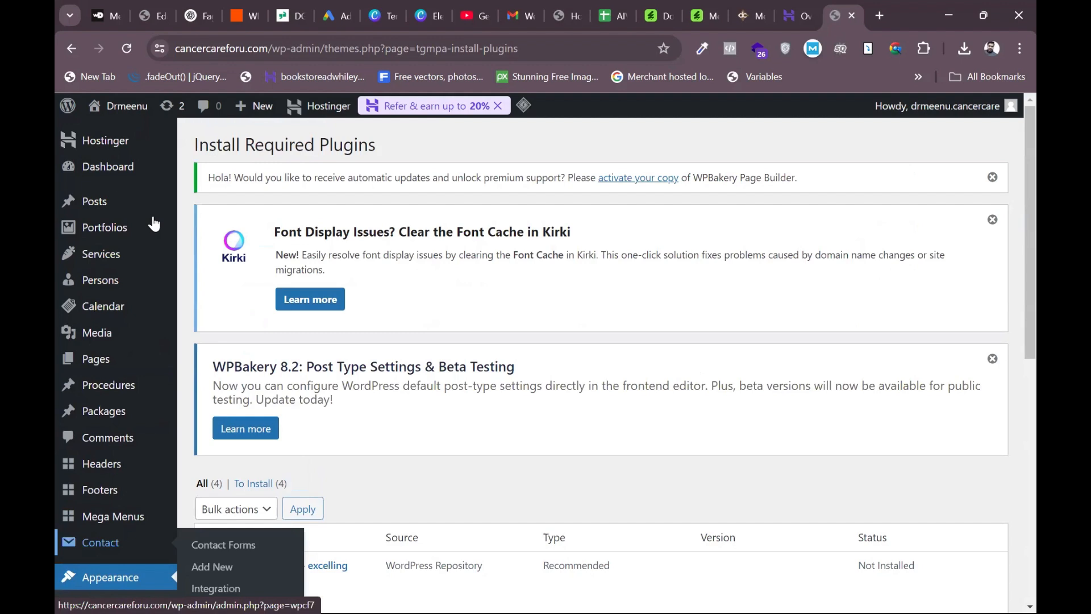
{"action": "mouse_move", "coordinate": [120, 235]}
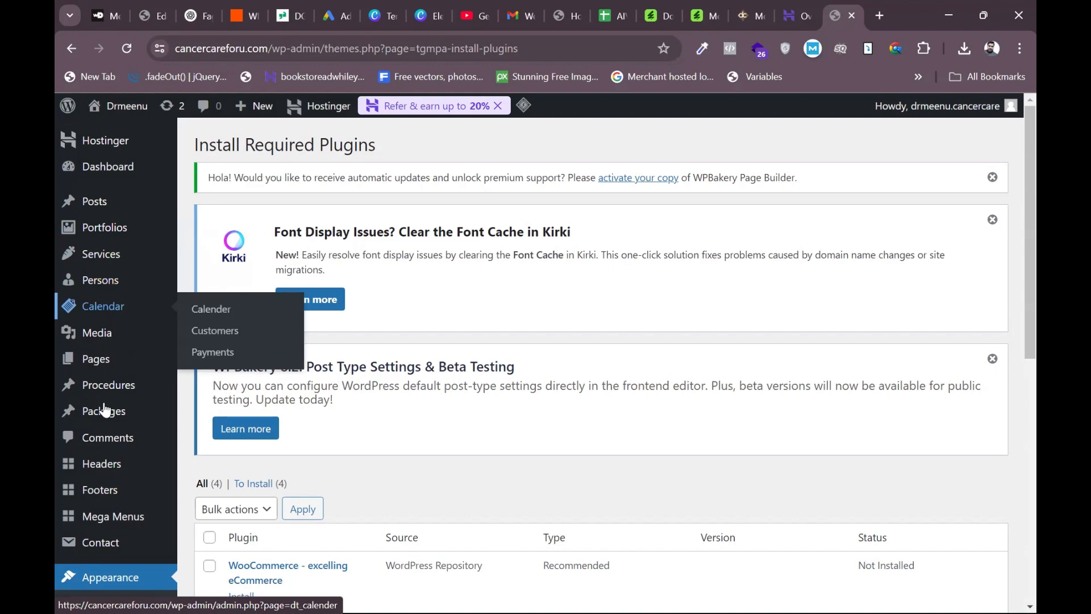
{"action": "scroll", "coordinate": [105, 410], "scroll_direction": "down", "scroll_amount": 5}
{"action": "scroll", "coordinate": [105, 409], "scroll_direction": "down", "scroll_amount": 3}
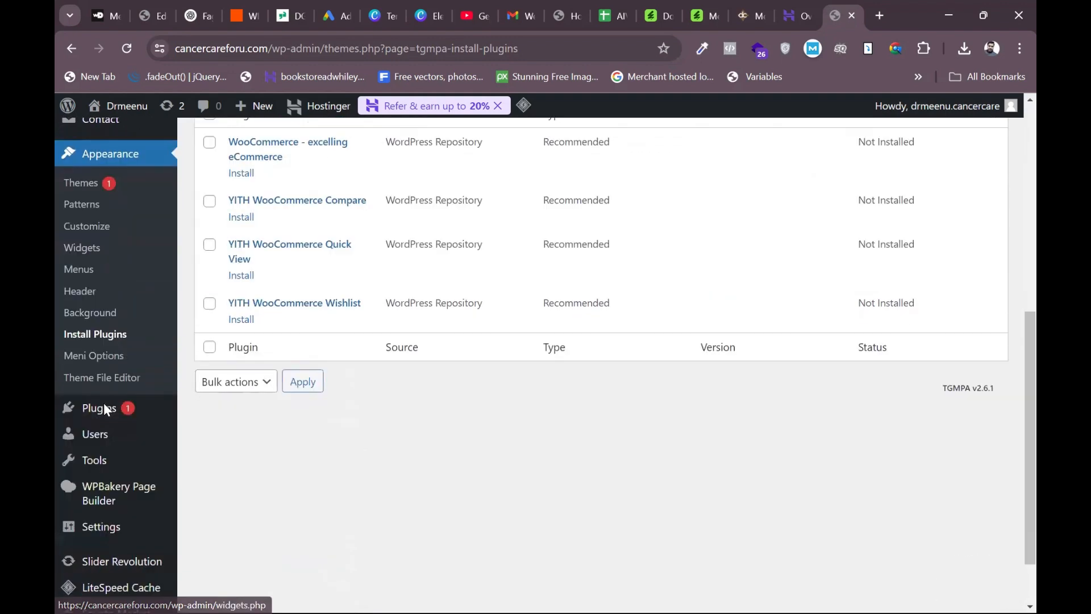
{"action": "mouse_move", "coordinate": [103, 404]}
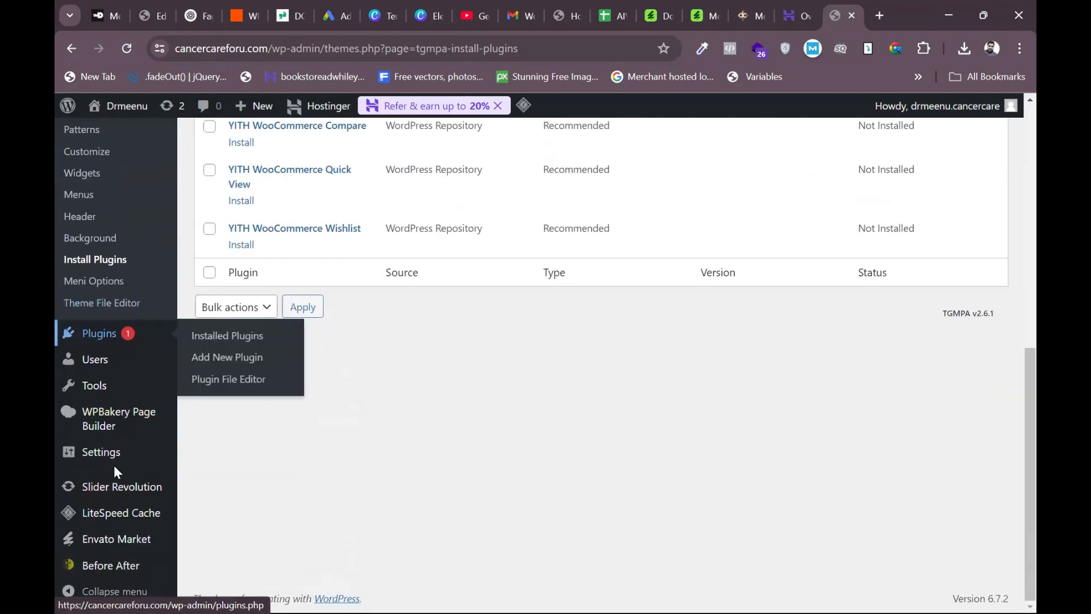
{"action": "mouse_move", "coordinate": [104, 460]}
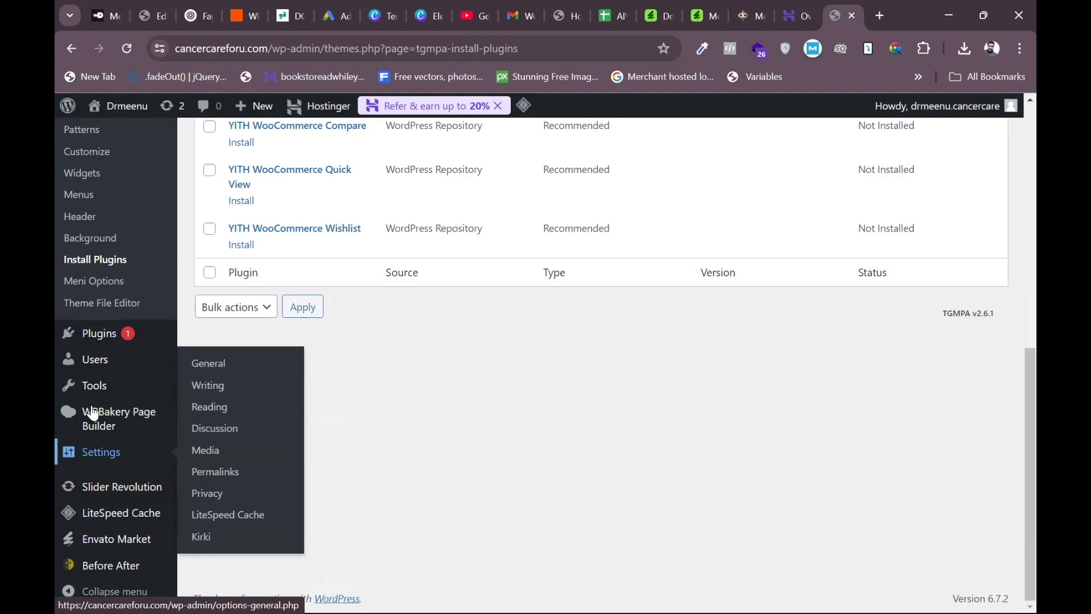
{"action": "scroll", "coordinate": [103, 410], "scroll_direction": "up", "scroll_amount": 9}
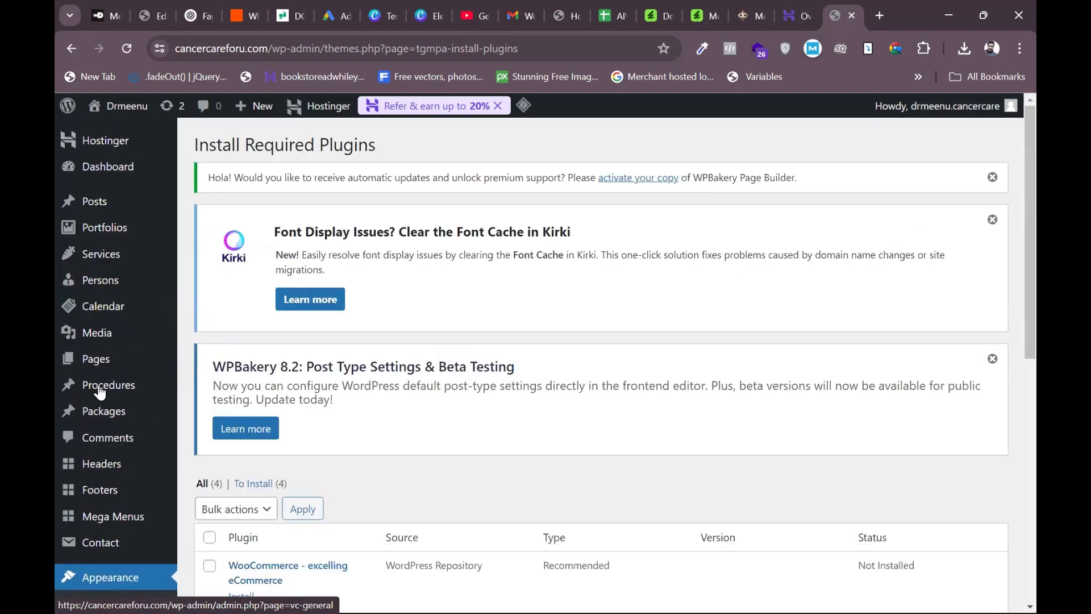
{"action": "scroll", "coordinate": [100, 393], "scroll_direction": "down", "scroll_amount": 2}
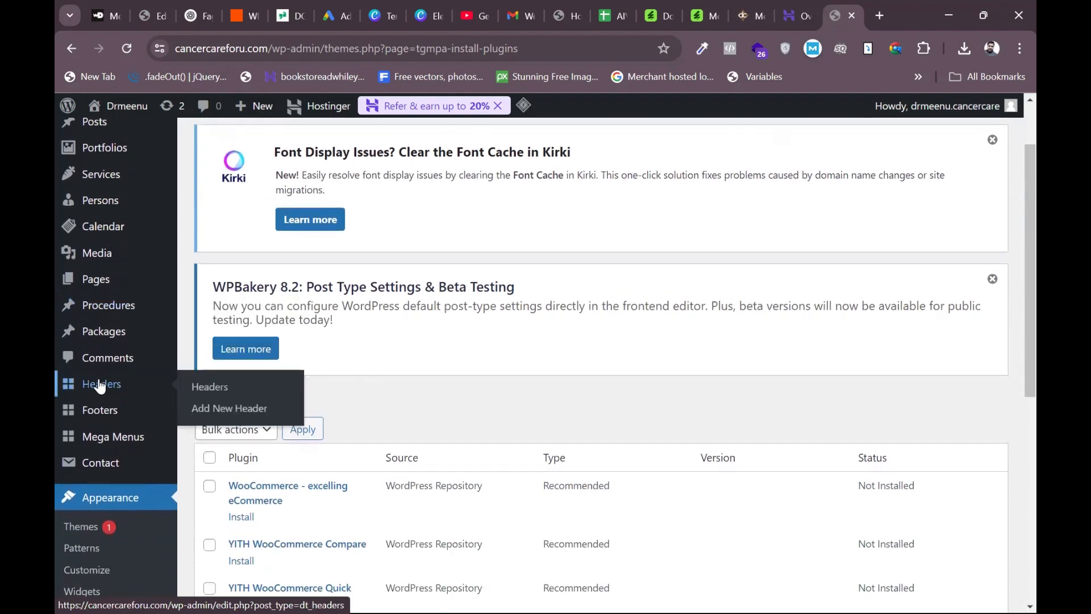
{"action": "left_click", "coordinate": [98, 364]}
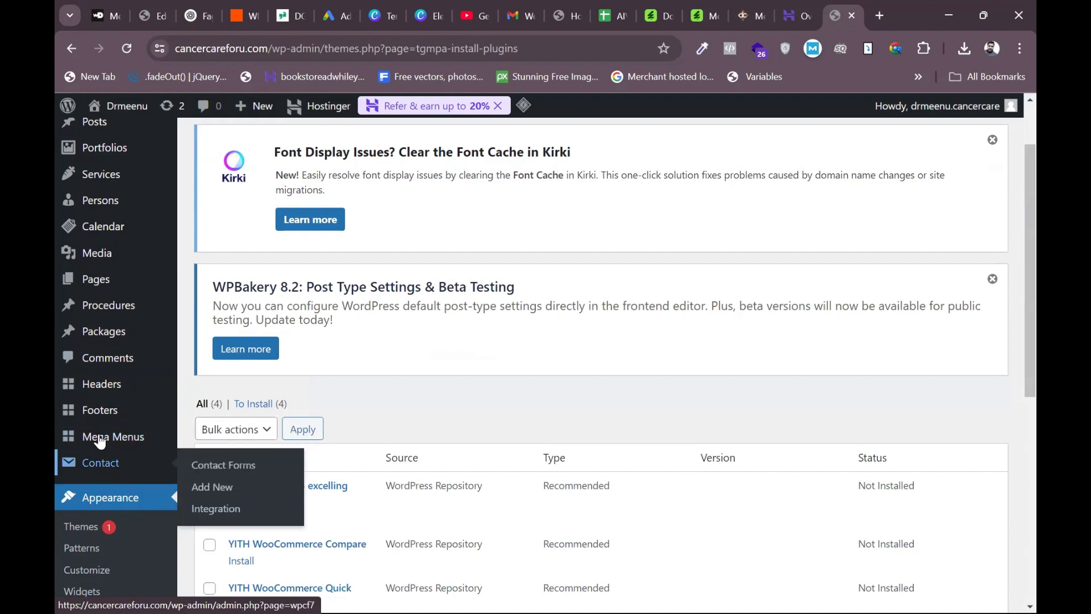
{"action": "scroll", "coordinate": [99, 458], "scroll_direction": "up", "scroll_amount": 2}
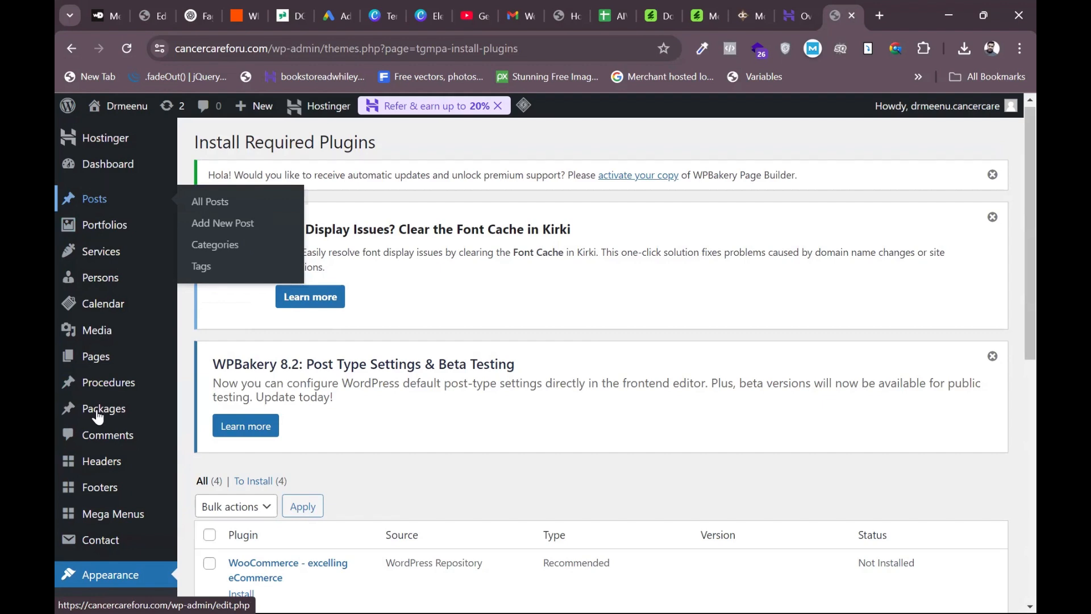
{"action": "scroll", "coordinate": [98, 417], "scroll_direction": "down", "scroll_amount": 4}
{"action": "scroll", "coordinate": [97, 417], "scroll_direction": "down", "scroll_amount": 1}
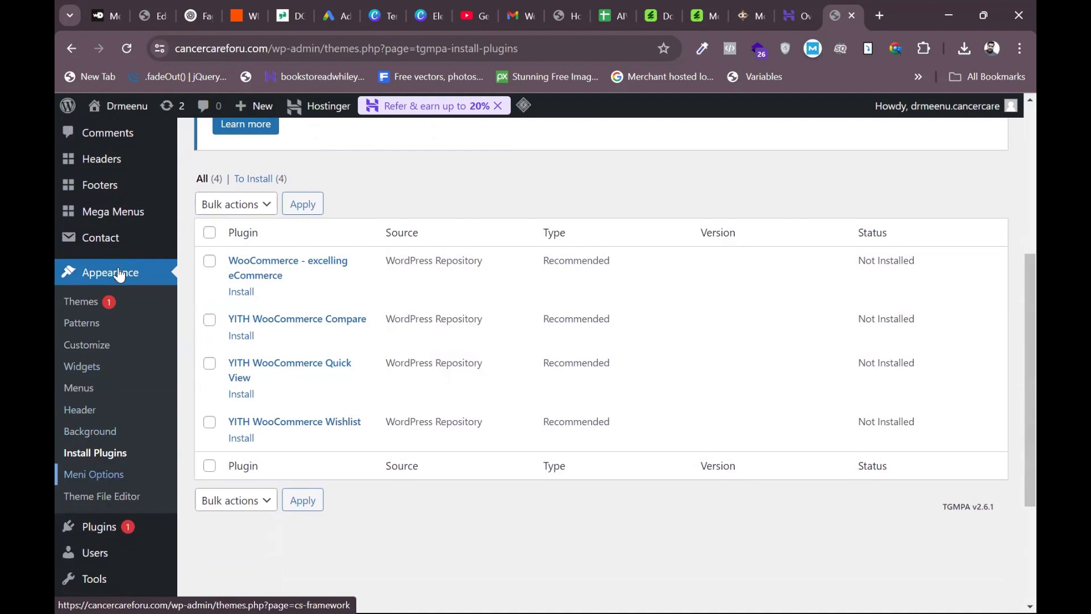
{"action": "scroll", "coordinate": [121, 357], "scroll_direction": "up", "scroll_amount": 3}
{"action": "scroll", "coordinate": [121, 357], "scroll_direction": "down", "scroll_amount": 1}
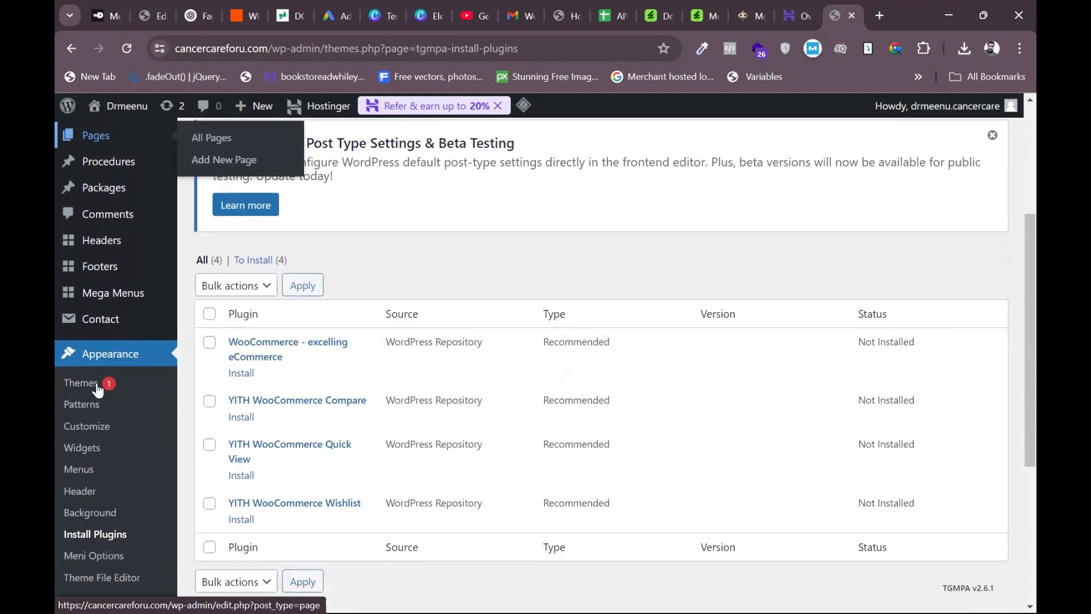
{"action": "scroll", "coordinate": [98, 391], "scroll_direction": "down", "scroll_amount": 3}
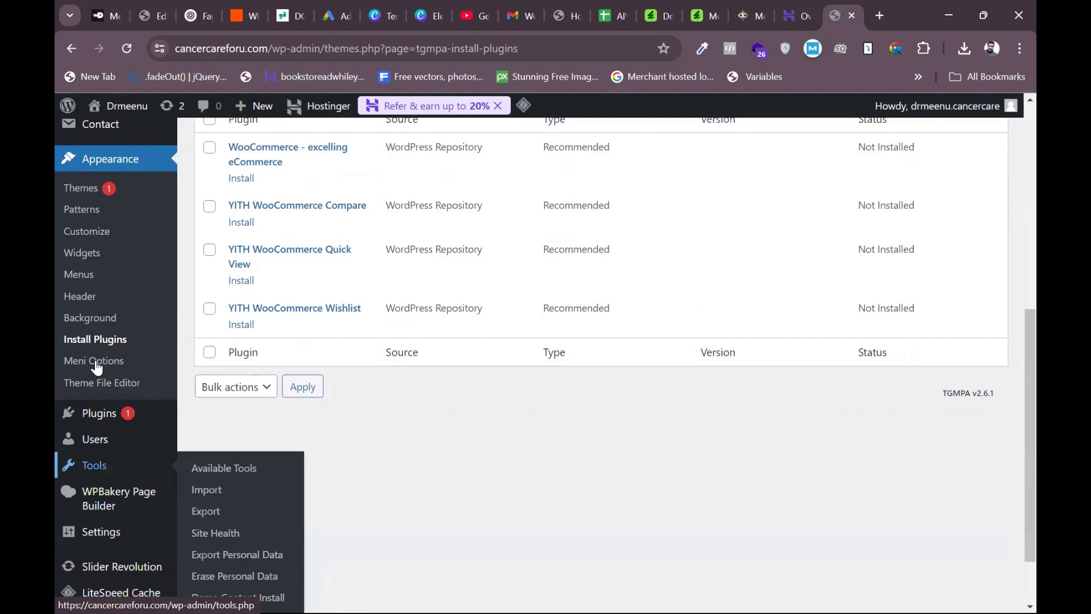
Step: Open the Meni theme options and look over the general settings for site header, footer and loader
{"action": "left_click", "coordinate": [93, 362]}
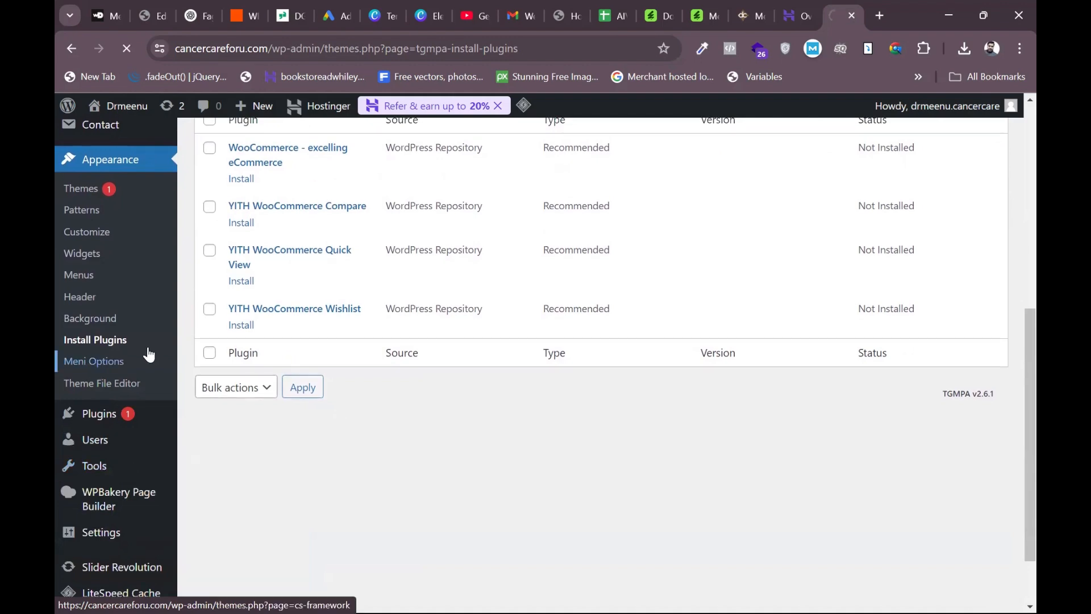
{"action": "scroll", "coordinate": [394, 389], "scroll_direction": "down", "scroll_amount": 3}
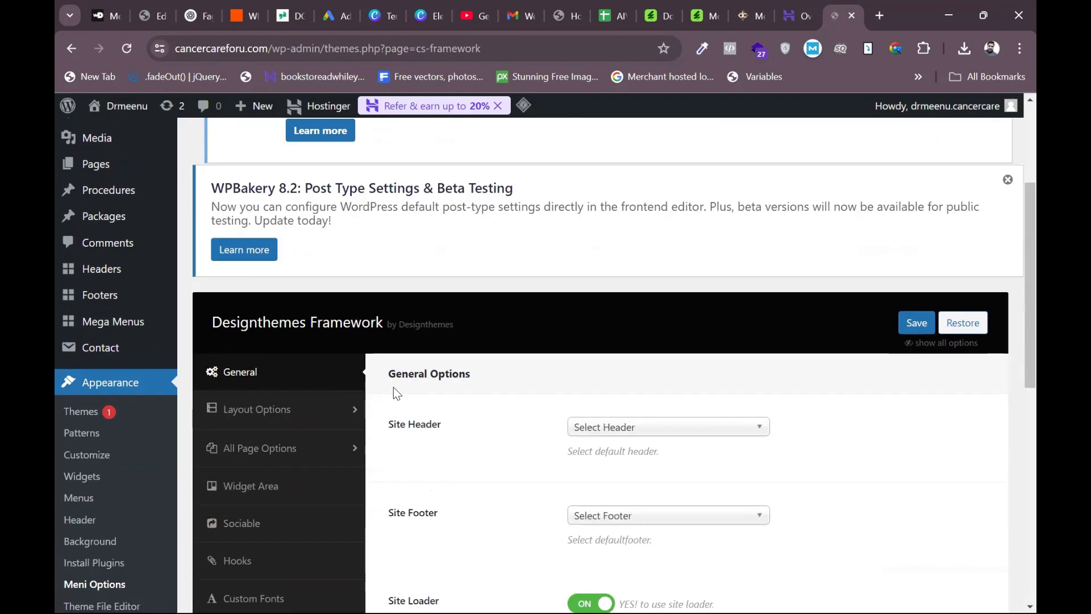
{"action": "scroll", "coordinate": [394, 387], "scroll_direction": "down", "scroll_amount": 3}
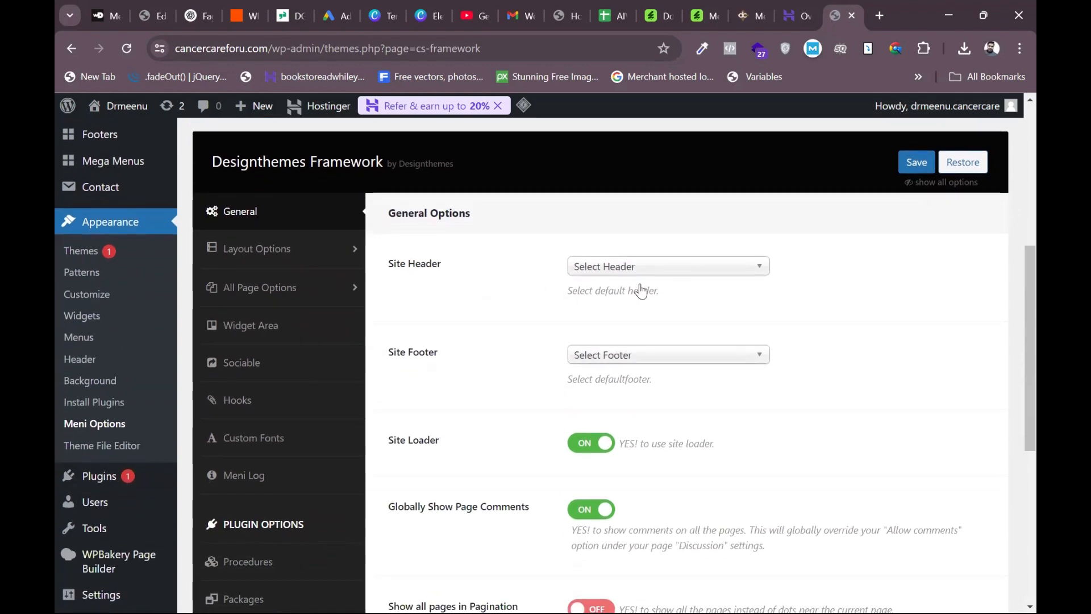
Step: Examine the remaining Meni general options, including page comments, pagination and the API key fields, and the list of plugin option sections
{"action": "scroll", "coordinate": [524, 413], "scroll_direction": "down", "scroll_amount": 3}
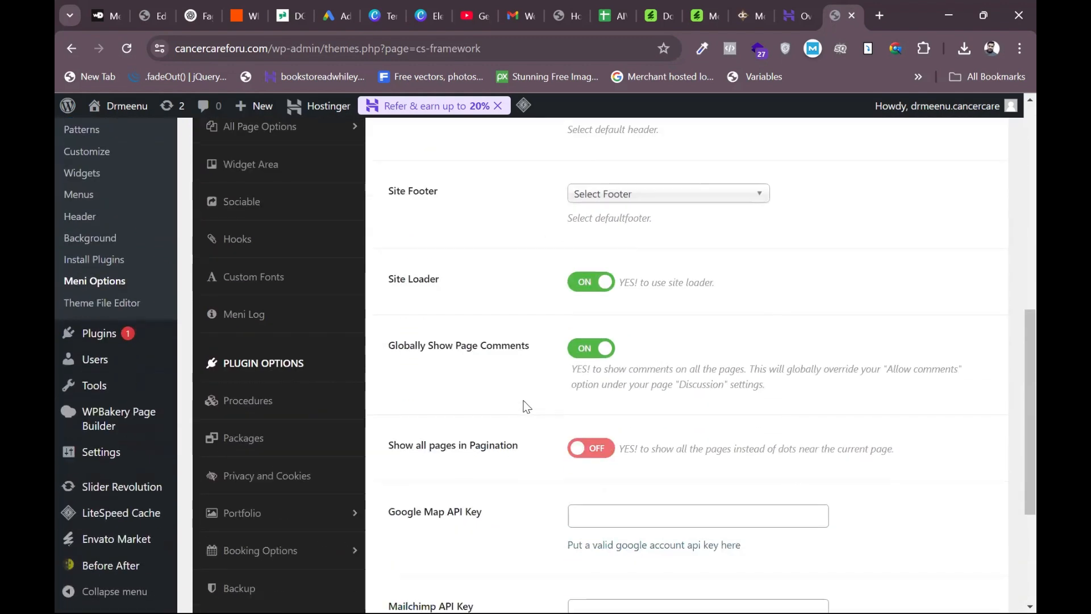
{"action": "scroll", "coordinate": [292, 469], "scroll_direction": "down", "scroll_amount": 3}
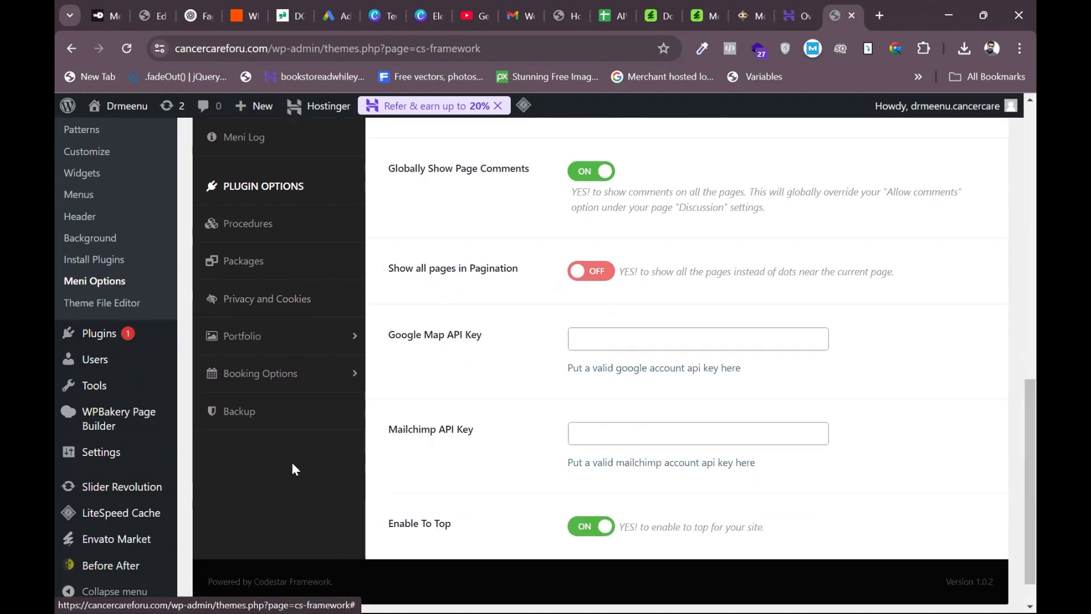
{"action": "scroll", "coordinate": [293, 465], "scroll_direction": "up", "scroll_amount": 2}
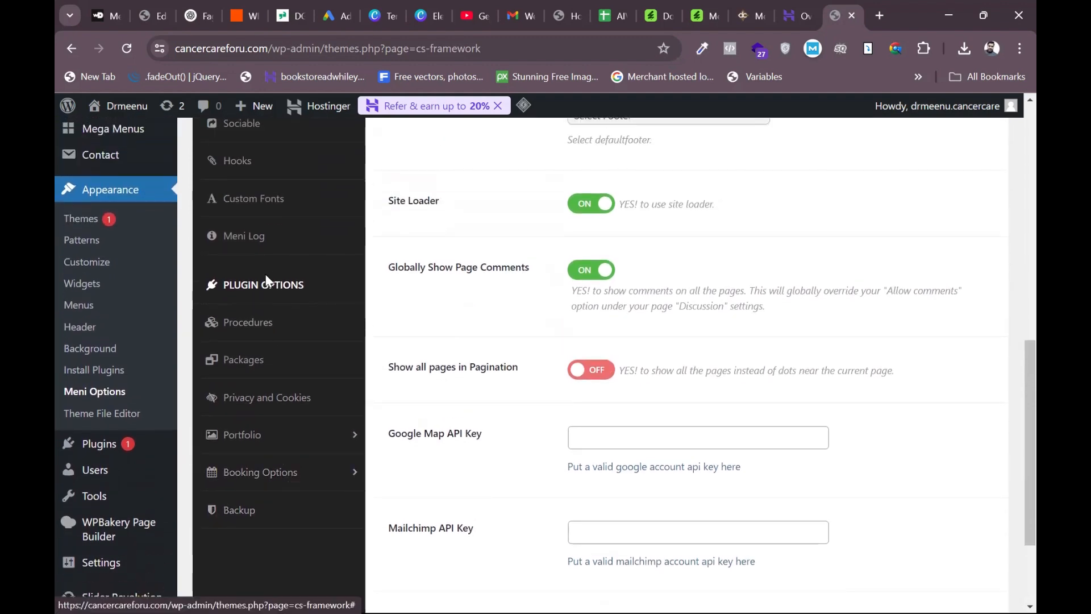
{"action": "scroll", "coordinate": [265, 274], "scroll_direction": "up", "scroll_amount": 4}
{"action": "scroll", "coordinate": [265, 274], "scroll_direction": "down", "scroll_amount": 4}
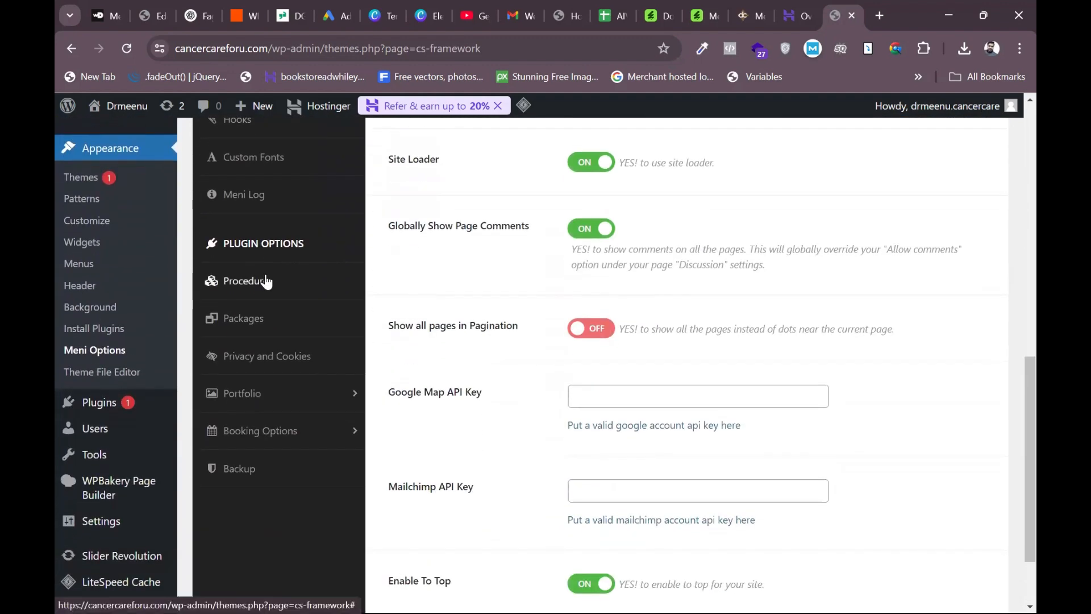
{"action": "scroll", "coordinate": [265, 281], "scroll_direction": "down", "scroll_amount": 2}
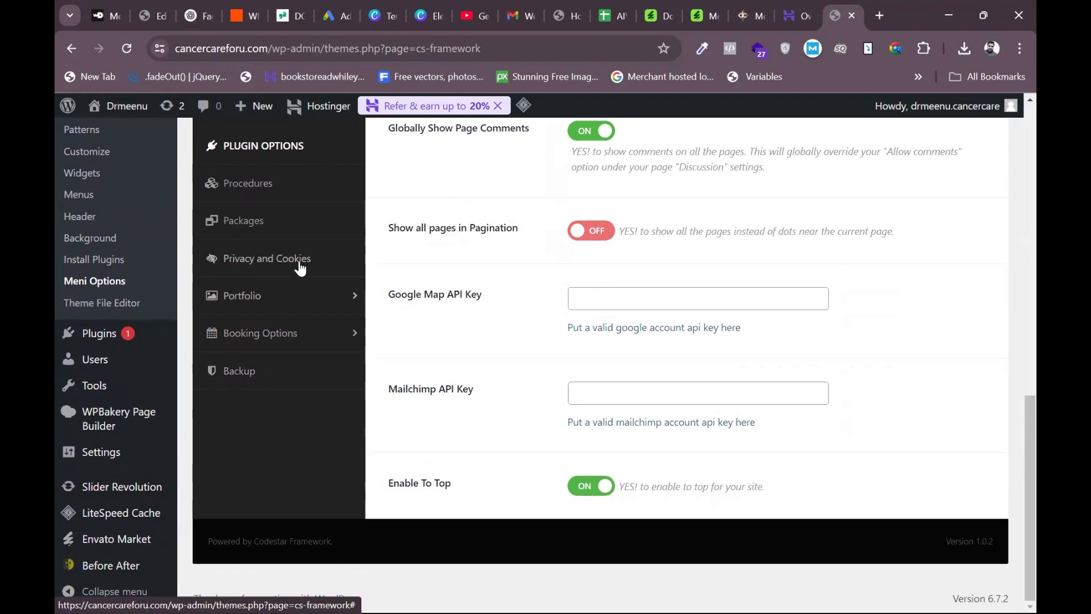
{"action": "scroll", "coordinate": [268, 331], "scroll_direction": "up", "scroll_amount": 8}
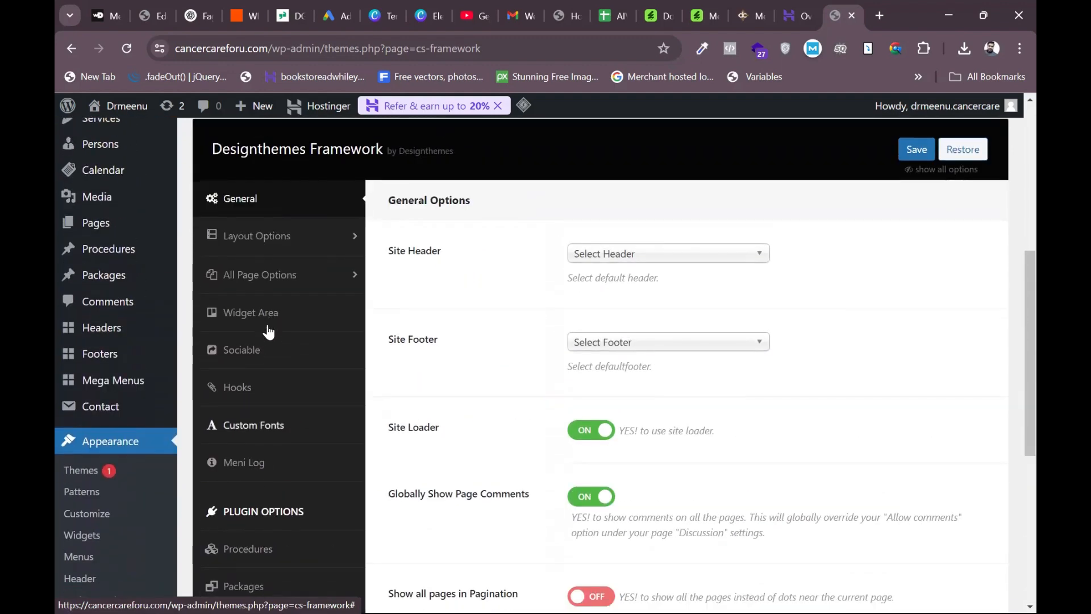
{"action": "scroll", "coordinate": [269, 332], "scroll_direction": "down", "scroll_amount": 8}
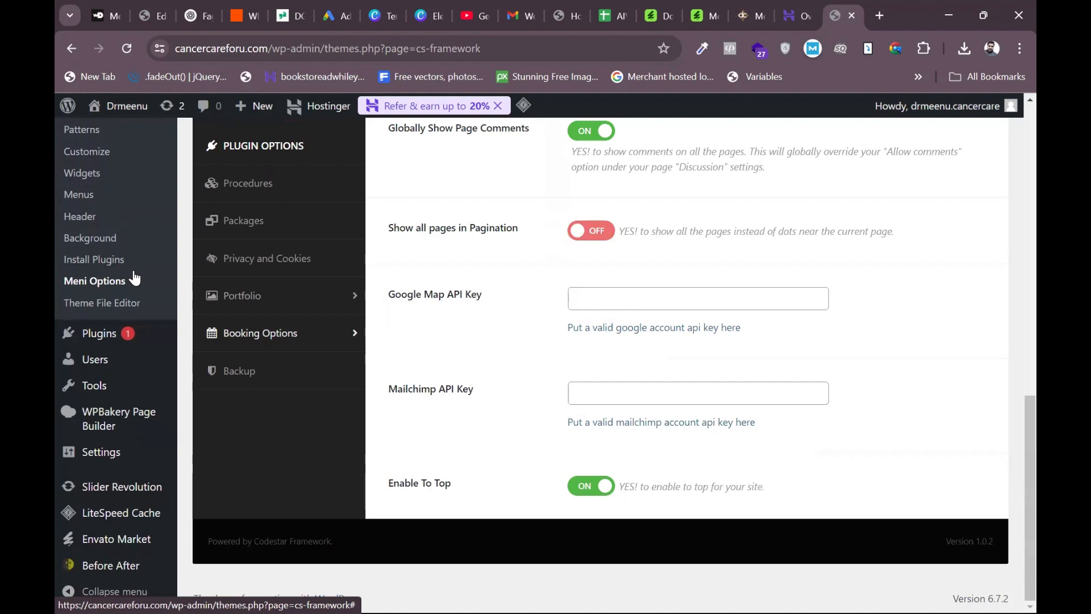
Step: Install the theme's Default Demo content on the site, accepting that all existing website data and contents are deleted
{"action": "mouse_move", "coordinate": [96, 360]}
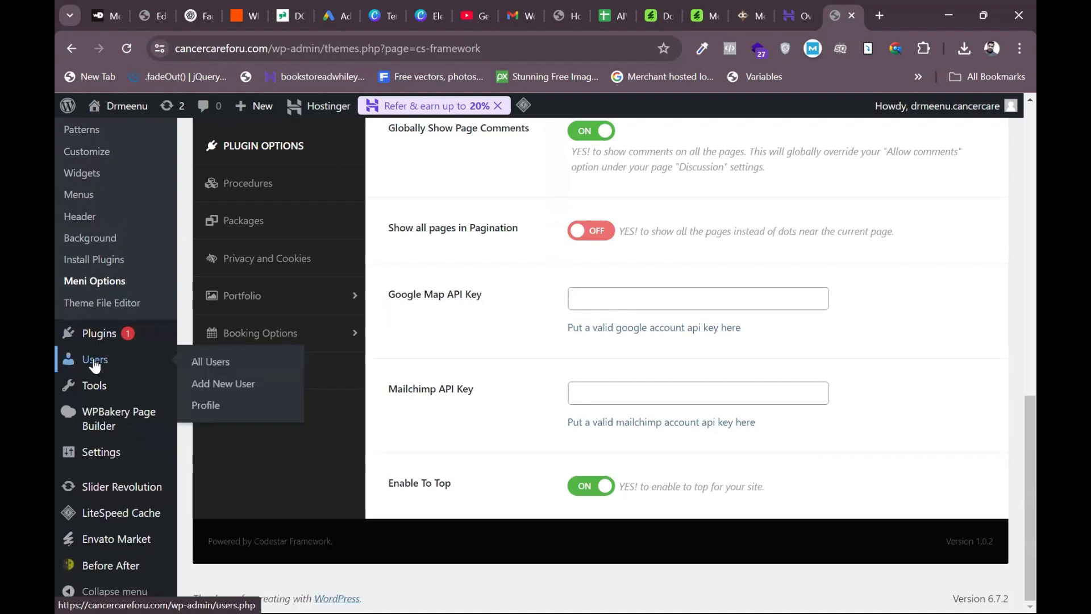
{"action": "mouse_move", "coordinate": [97, 396]}
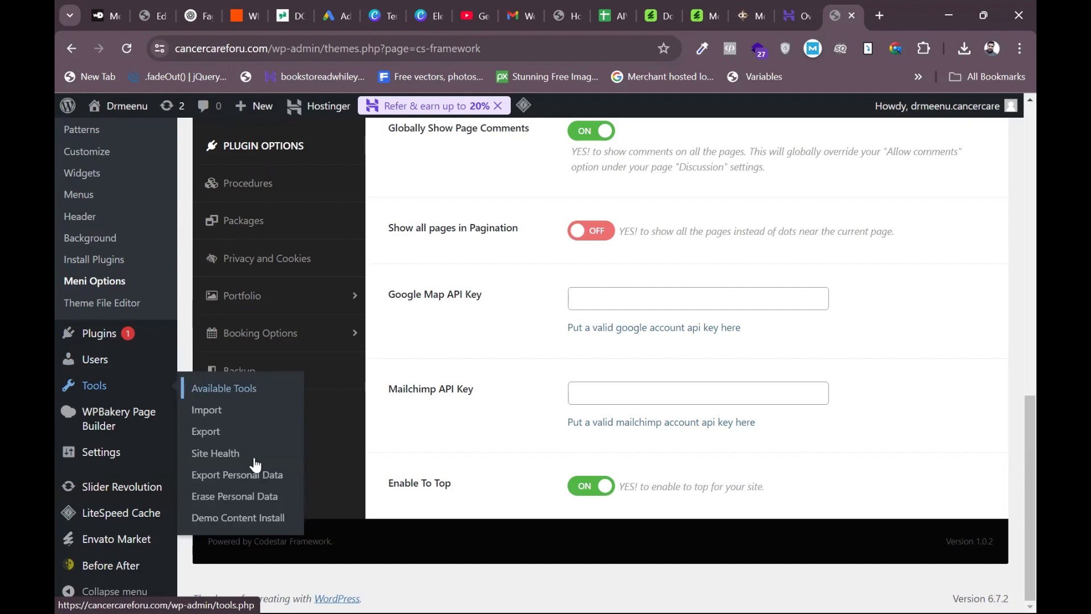
{"action": "left_click", "coordinate": [232, 524]}
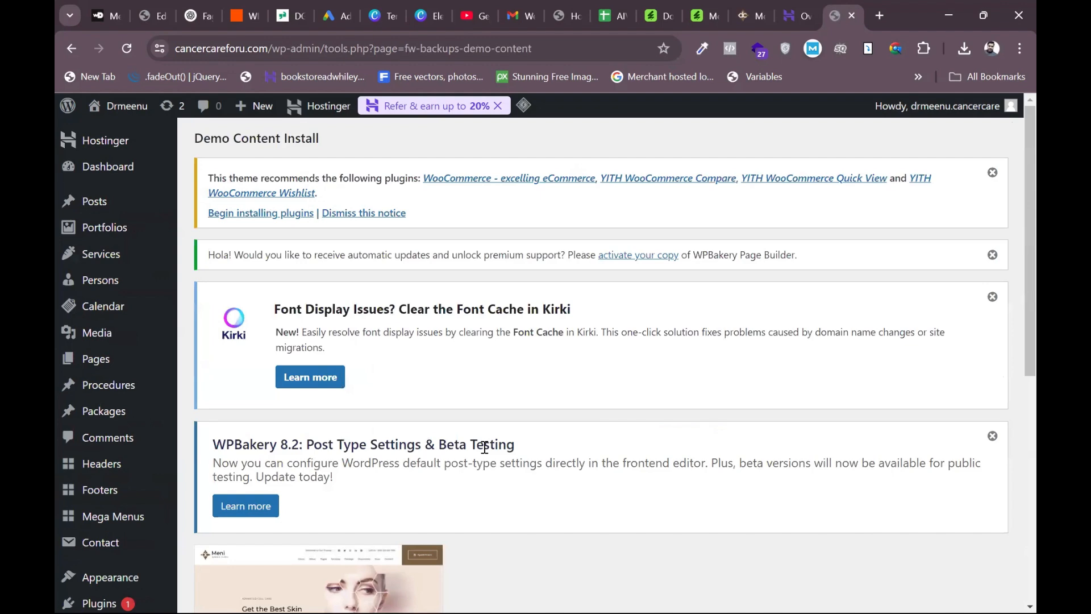
{"action": "scroll", "coordinate": [484, 447], "scroll_direction": "down", "scroll_amount": 5}
{"action": "left_click", "coordinate": [408, 435]}
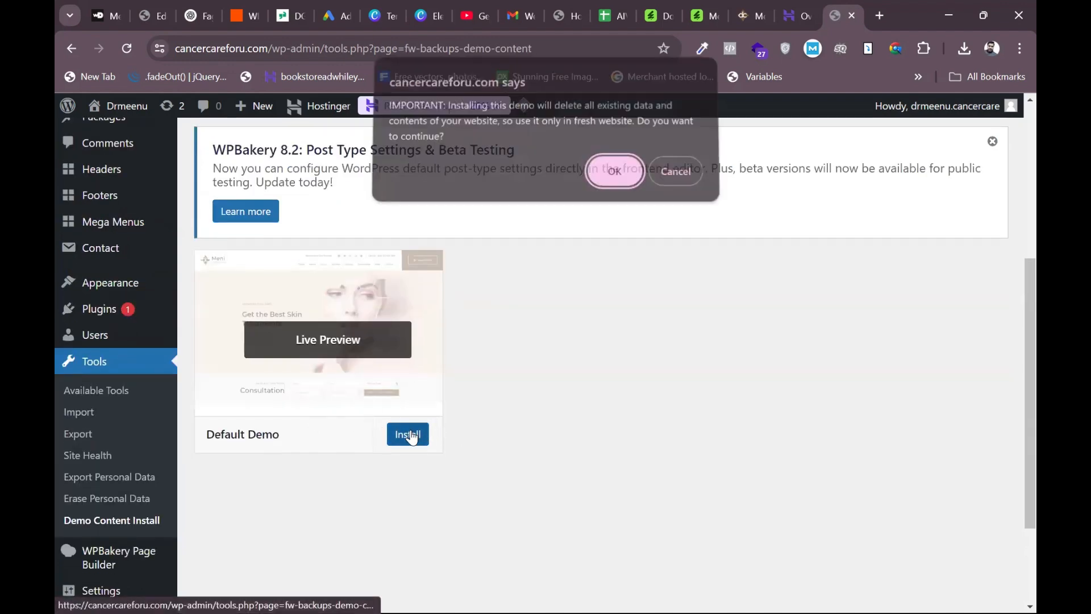
{"action": "left_click", "coordinate": [606, 184]}
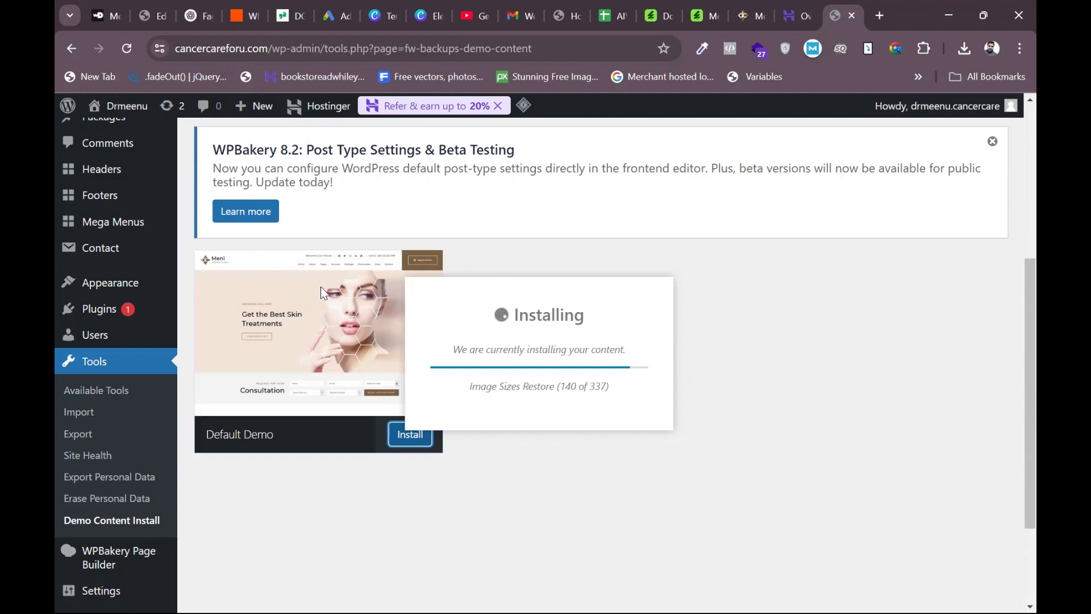
{"action": "scroll", "coordinate": [149, 235], "scroll_direction": "up", "scroll_amount": 5}
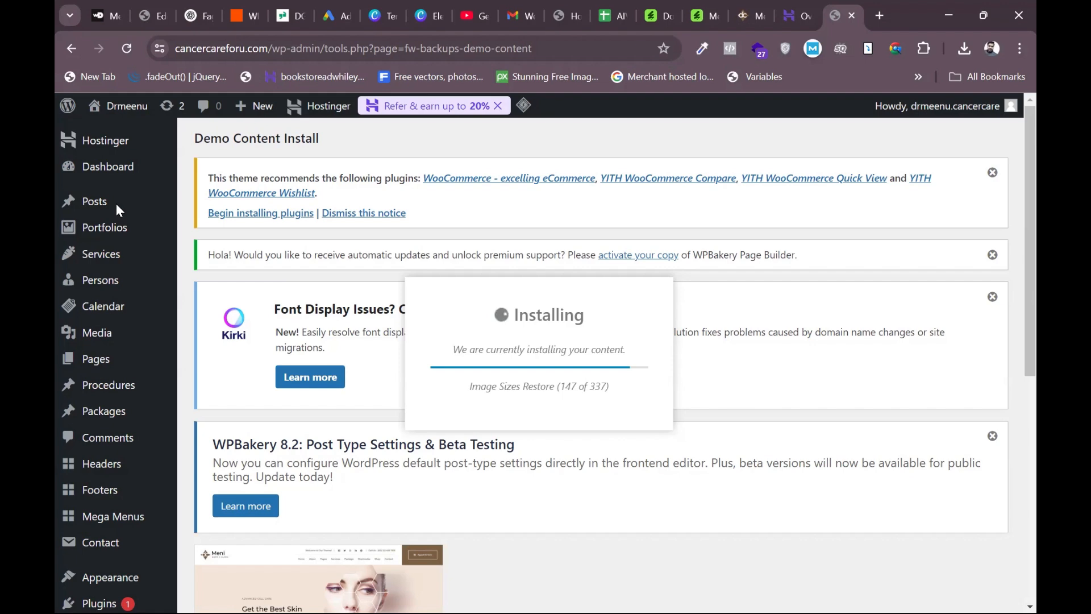
{"action": "scroll", "coordinate": [116, 204], "scroll_direction": "down", "scroll_amount": 7}
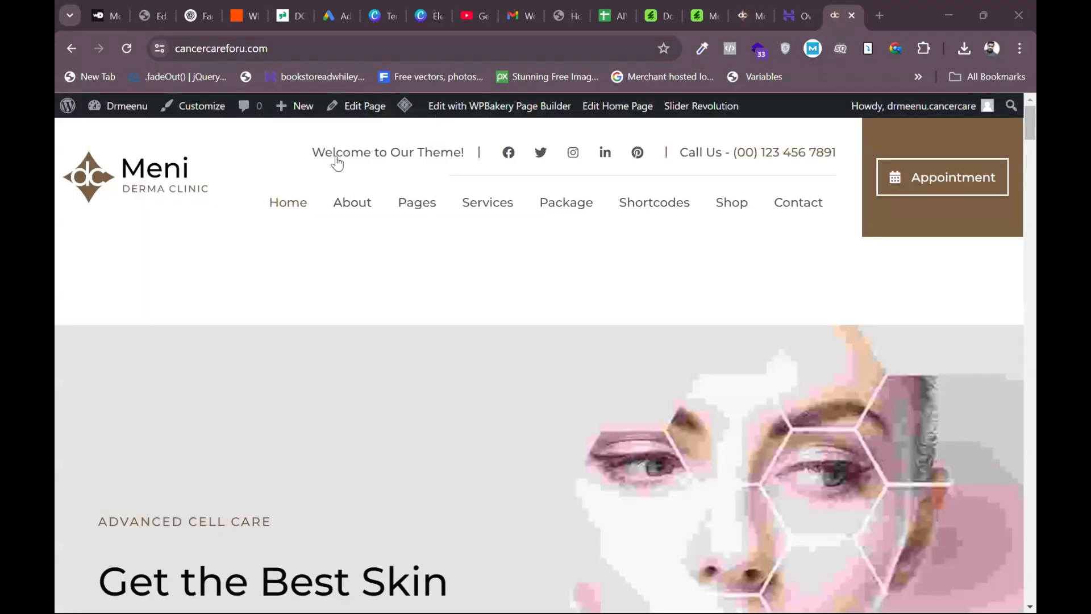
Step: Reload the cancercareforu.com home page and inspect its header, navigation and hero slider with the imported demo content
{"action": "scroll", "coordinate": [427, 321], "scroll_direction": "down", "scroll_amount": 10}
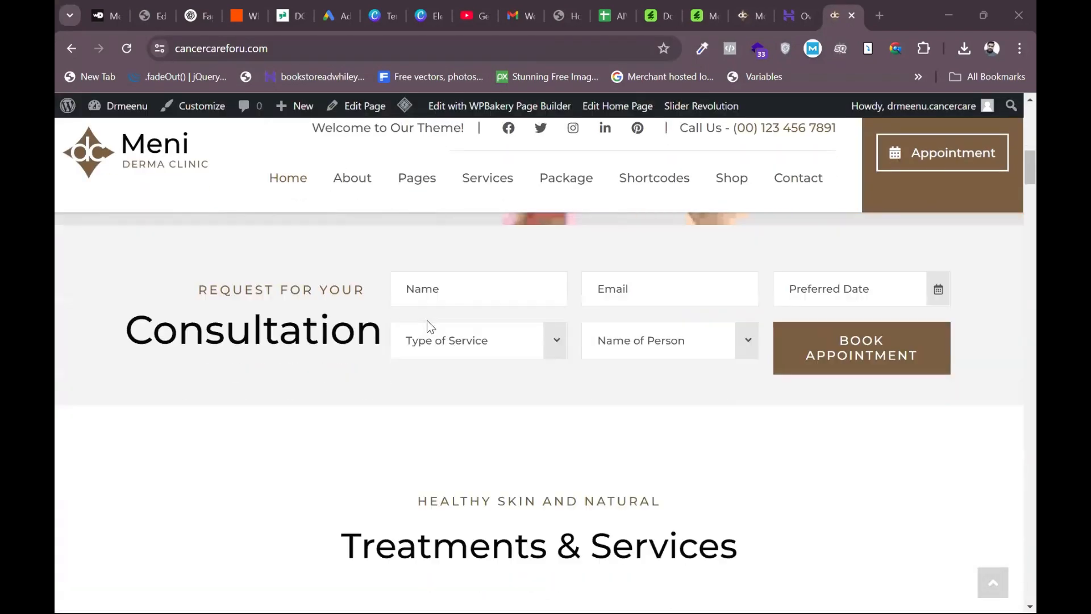
{"action": "scroll", "coordinate": [427, 321], "scroll_direction": "up", "scroll_amount": 10}
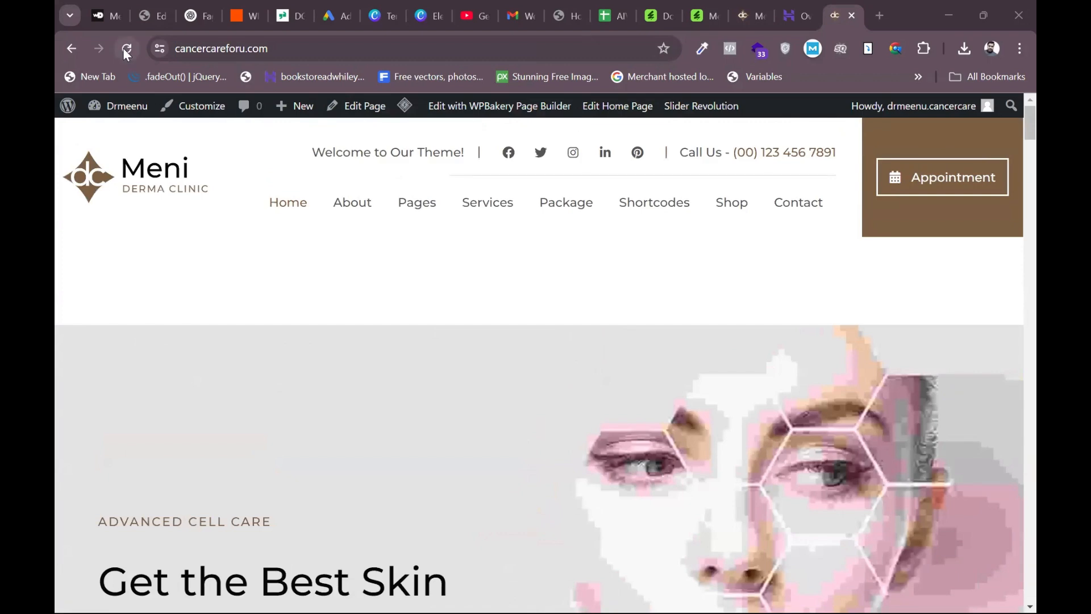
{"action": "left_click", "coordinate": [126, 50]}
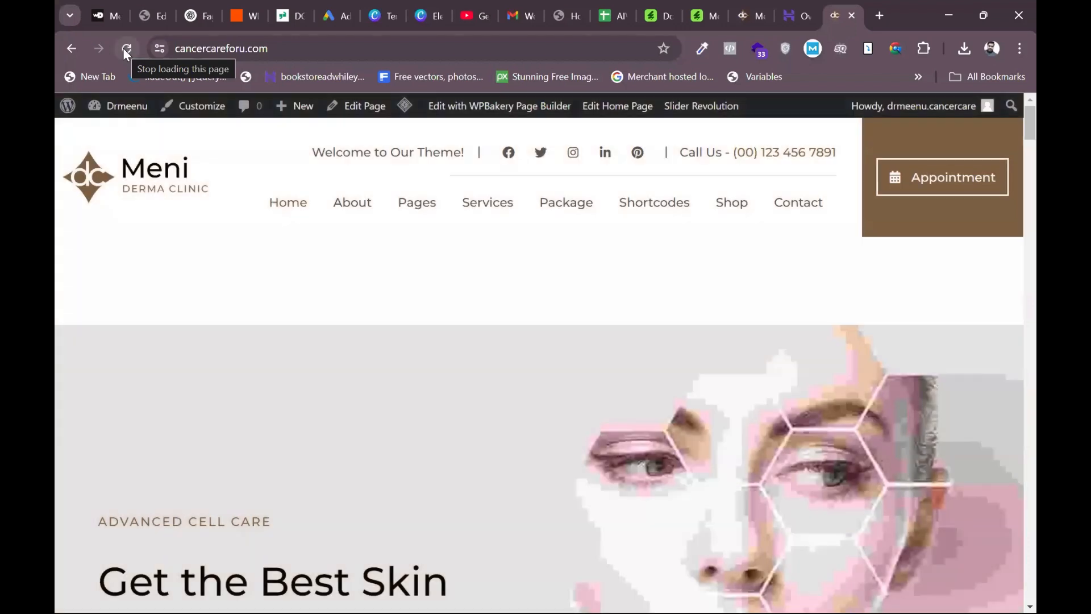
{"action": "scroll", "coordinate": [336, 289], "scroll_direction": "down", "scroll_amount": 3}
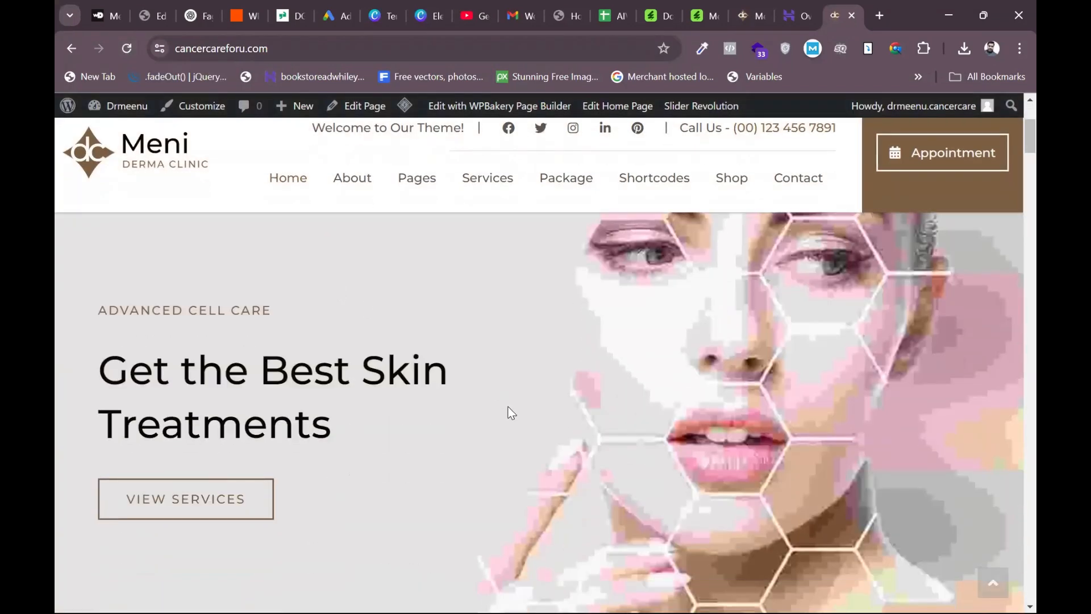
{"action": "scroll", "coordinate": [511, 412], "scroll_direction": "up", "scroll_amount": 2}
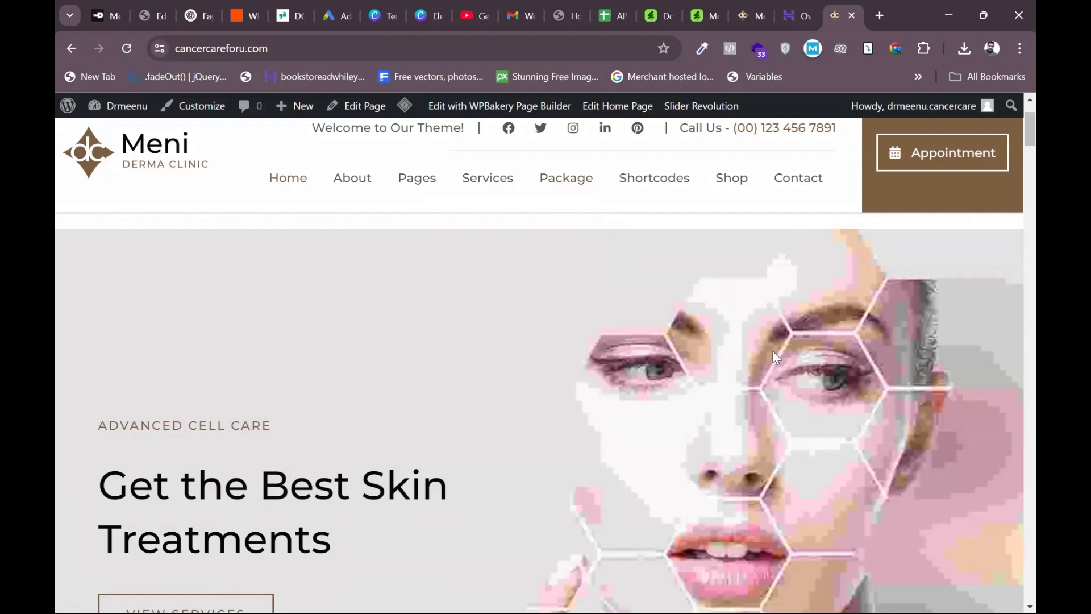
{"action": "scroll", "coordinate": [755, 388], "scroll_direction": "down", "scroll_amount": 3}
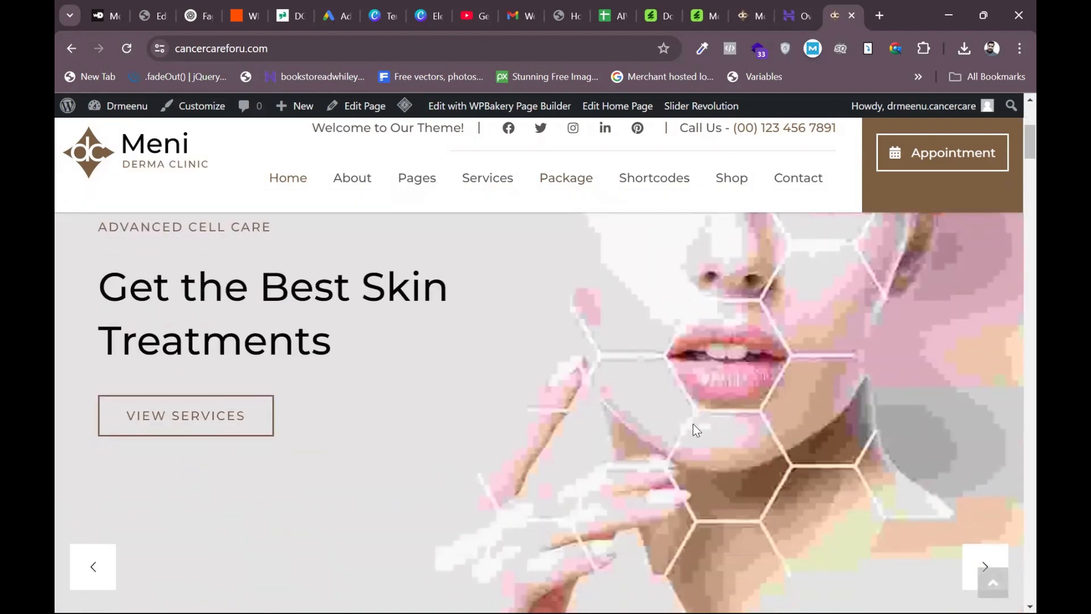
{"action": "scroll", "coordinate": [694, 425], "scroll_direction": "down", "scroll_amount": 3}
{"action": "scroll", "coordinate": [622, 463], "scroll_direction": "up", "scroll_amount": 3}
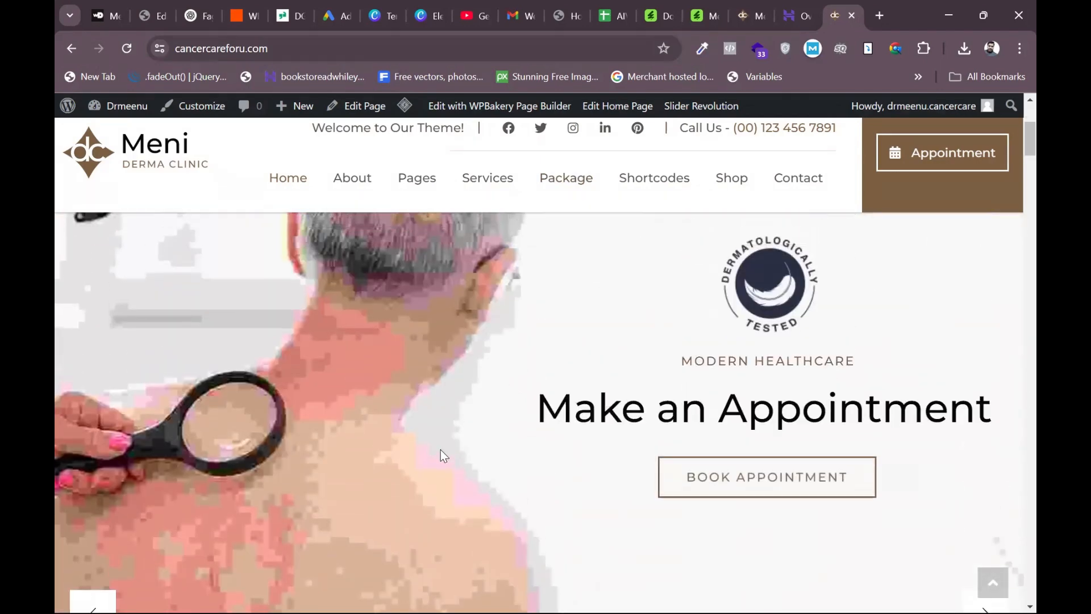
{"action": "scroll", "coordinate": [526, 469], "scroll_direction": "up", "scroll_amount": 3}
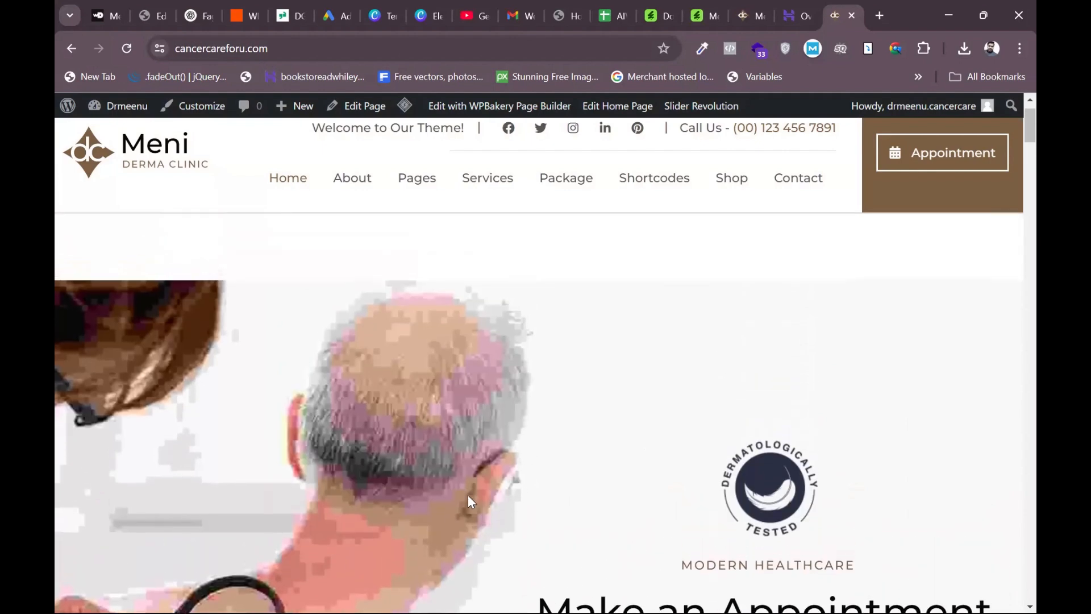
{"action": "scroll", "coordinate": [466, 455], "scroll_direction": "down", "scroll_amount": 2}
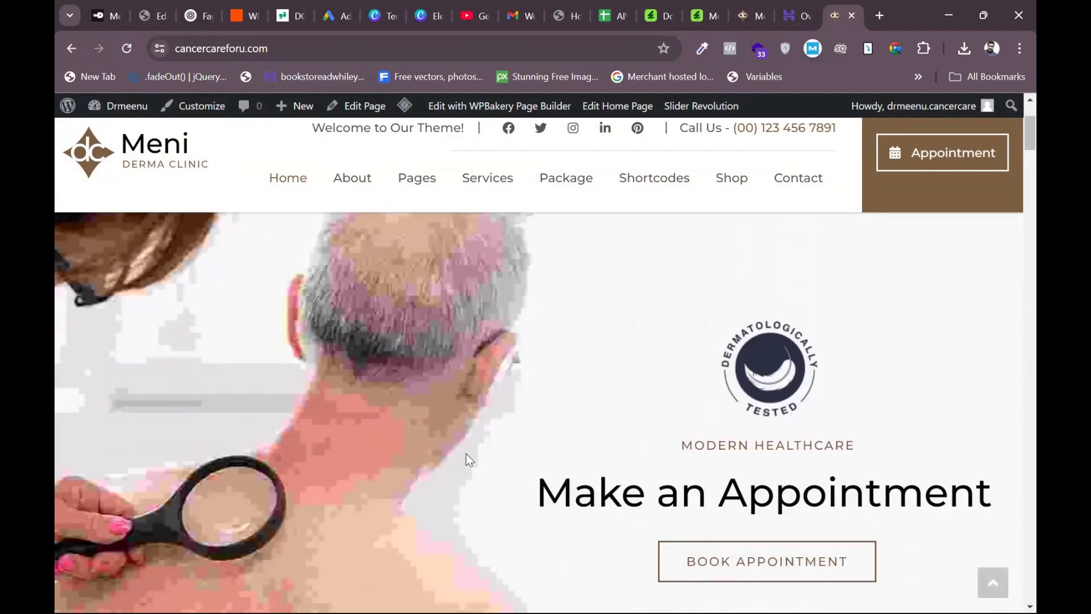
{"action": "scroll", "coordinate": [466, 456], "scroll_direction": "down", "scroll_amount": 2}
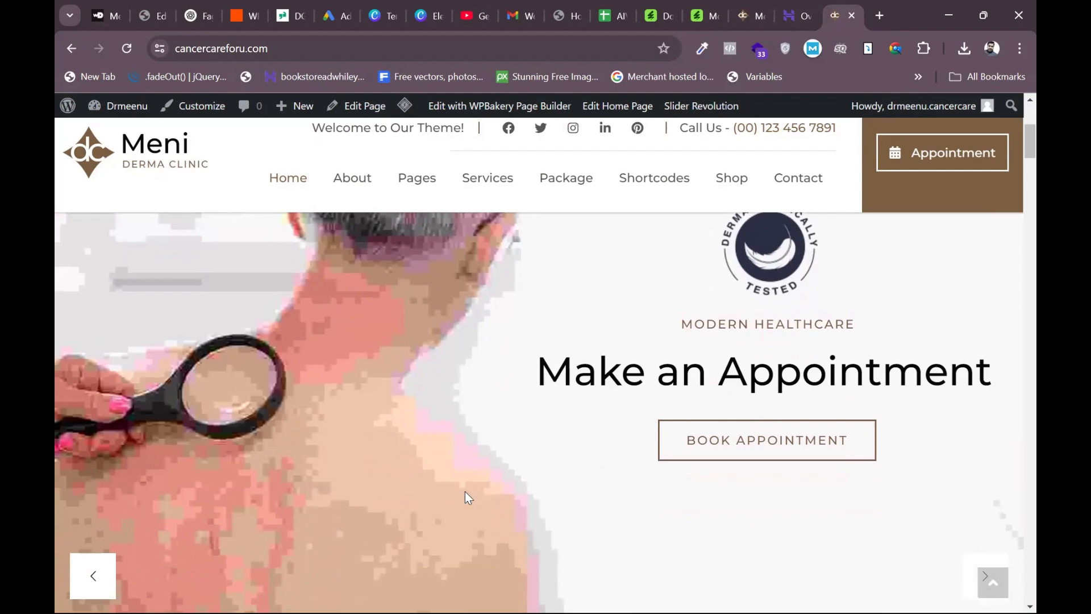
Step: Examine the home page sections below the slider, from the consultation form and treatments through the before/after gallery to the blog posts
{"action": "scroll", "coordinate": [465, 494], "scroll_direction": "down", "scroll_amount": 8}
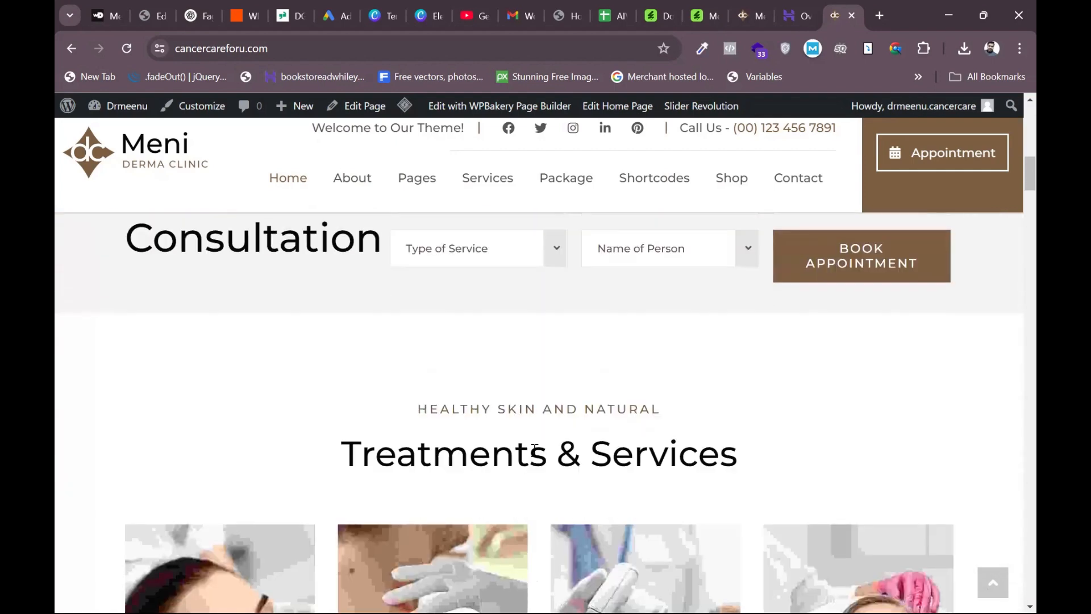
{"action": "scroll", "coordinate": [468, 497], "scroll_direction": "down", "scroll_amount": 5}
{"action": "scroll", "coordinate": [690, 403], "scroll_direction": "down", "scroll_amount": 12}
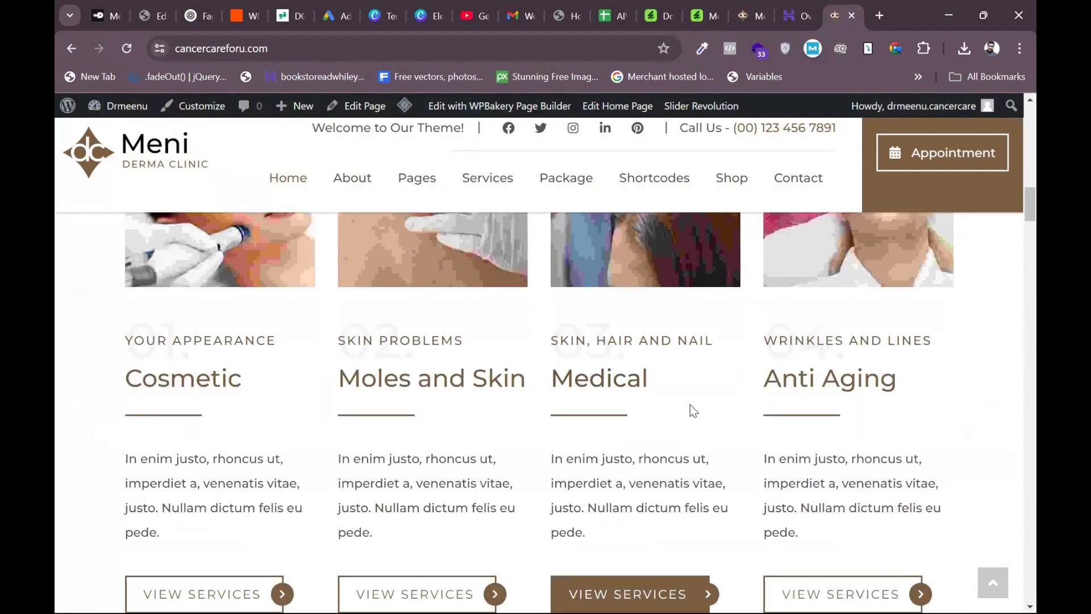
{"action": "scroll", "coordinate": [690, 404], "scroll_direction": "down", "scroll_amount": 11}
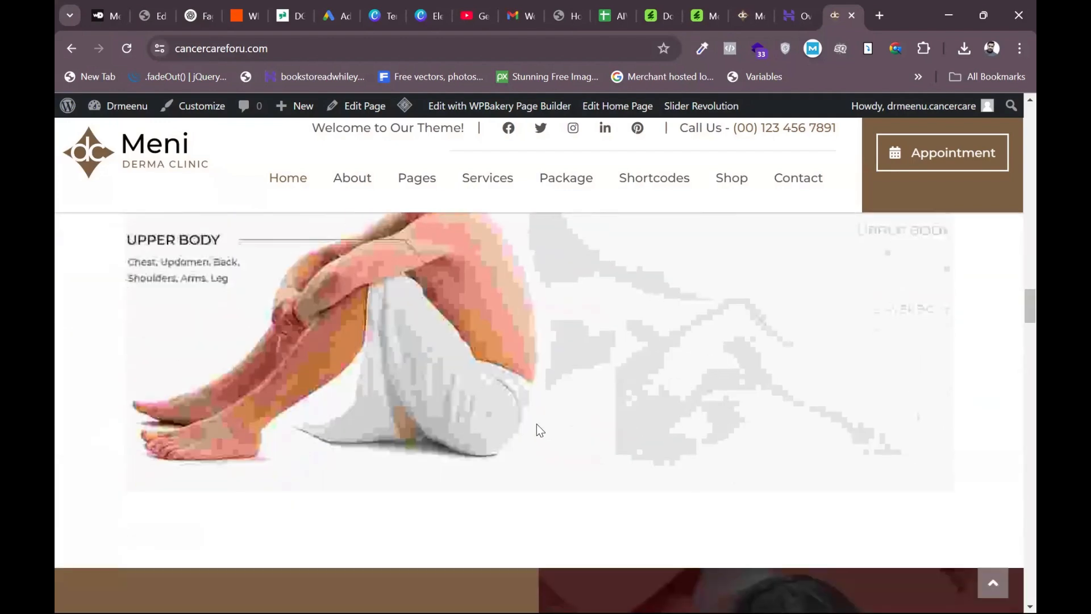
{"action": "scroll", "coordinate": [537, 424], "scroll_direction": "down", "scroll_amount": 6}
{"action": "scroll", "coordinate": [537, 424], "scroll_direction": "down", "scroll_amount": 6}
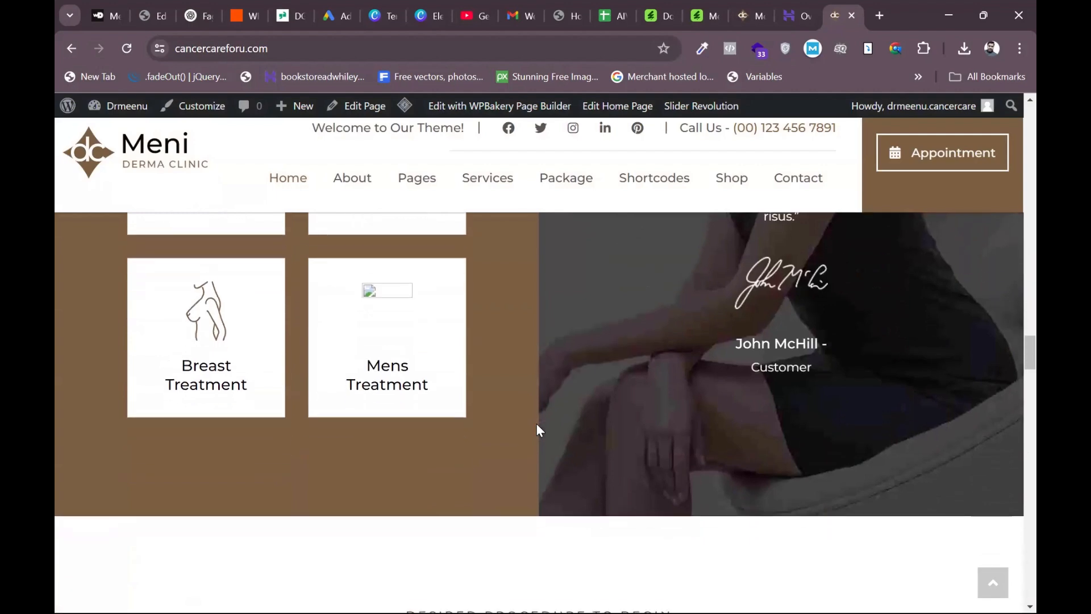
{"action": "scroll", "coordinate": [536, 424], "scroll_direction": "down", "scroll_amount": 5}
{"action": "scroll", "coordinate": [537, 431], "scroll_direction": "down", "scroll_amount": 3}
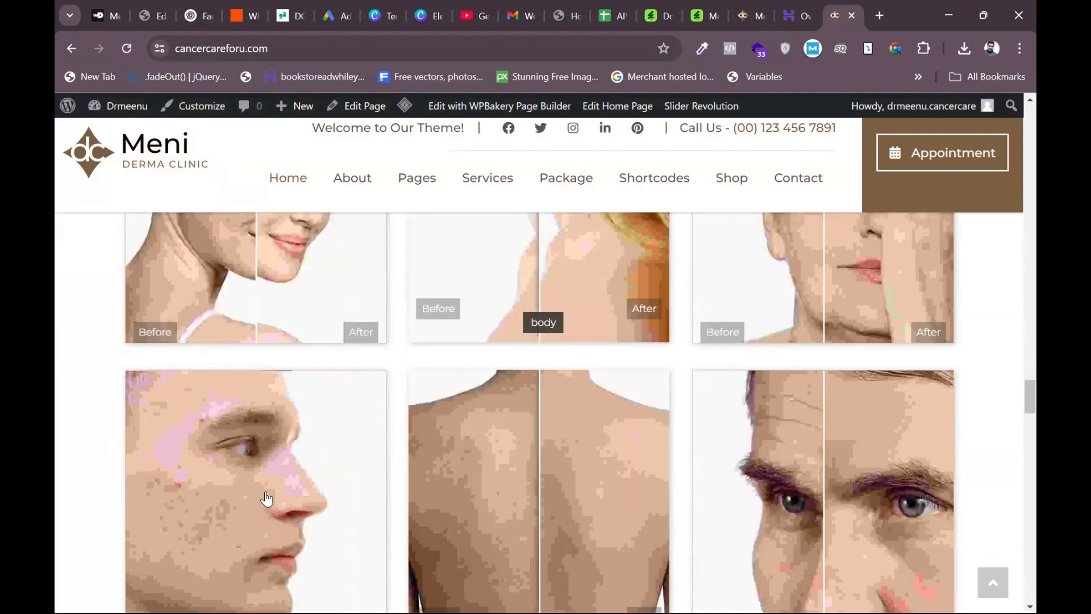
{"action": "scroll", "coordinate": [260, 493], "scroll_direction": "down", "scroll_amount": 15}
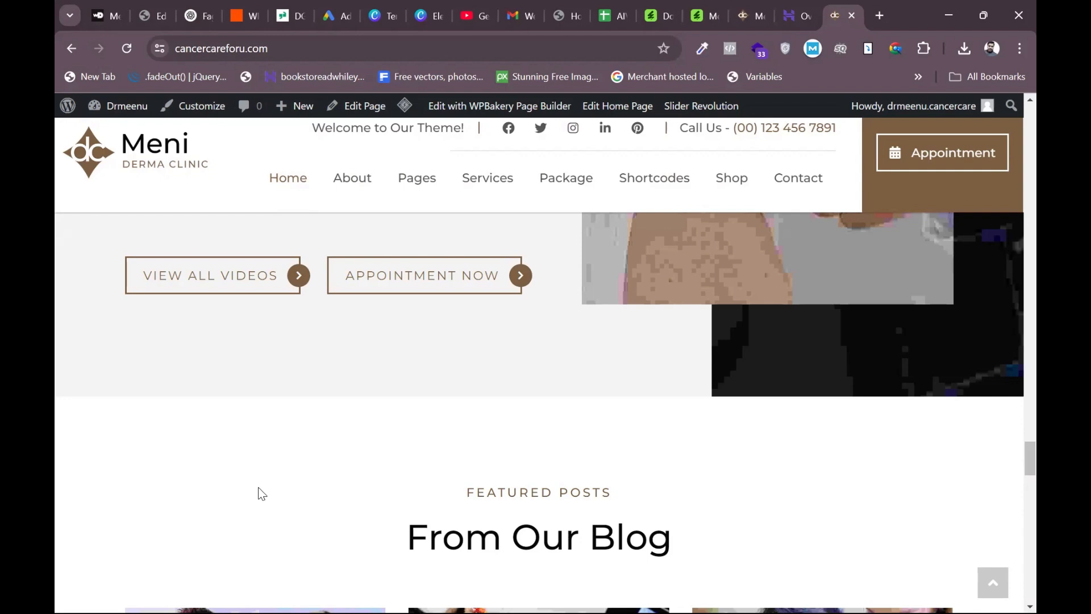
{"action": "scroll", "coordinate": [438, 457], "scroll_direction": "up", "scroll_amount": 15}
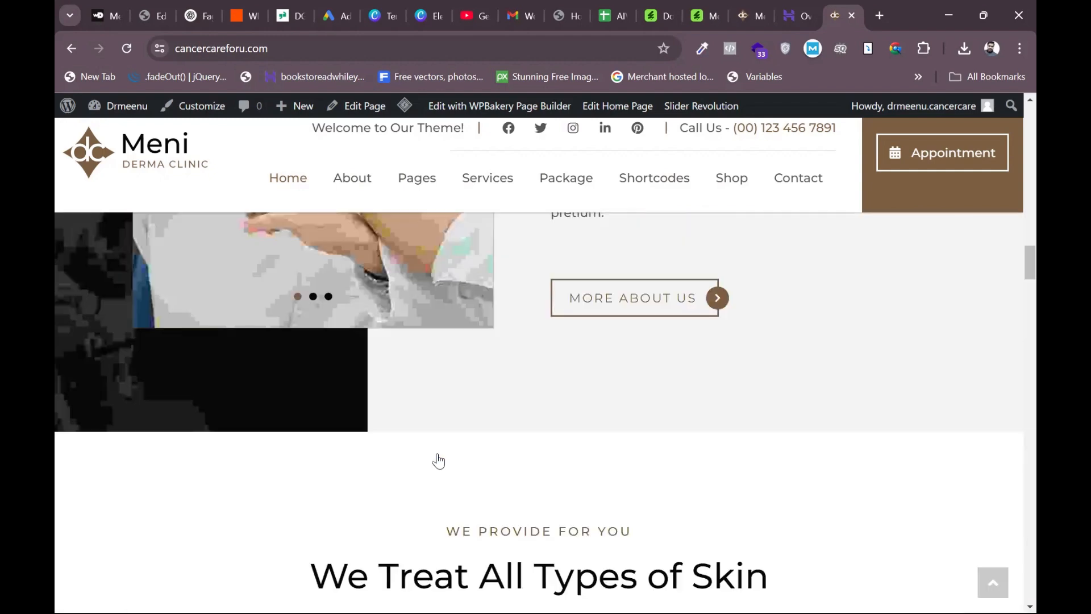
{"action": "scroll", "coordinate": [438, 459], "scroll_direction": "up", "scroll_amount": 10}
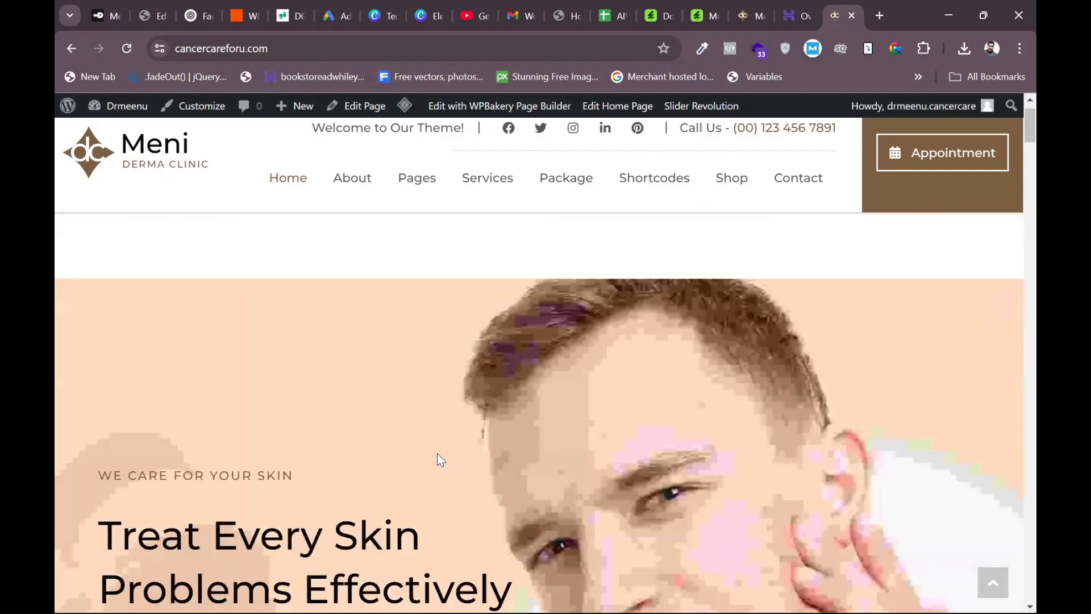
{"action": "scroll", "coordinate": [438, 459], "scroll_direction": "up", "scroll_amount": 1}
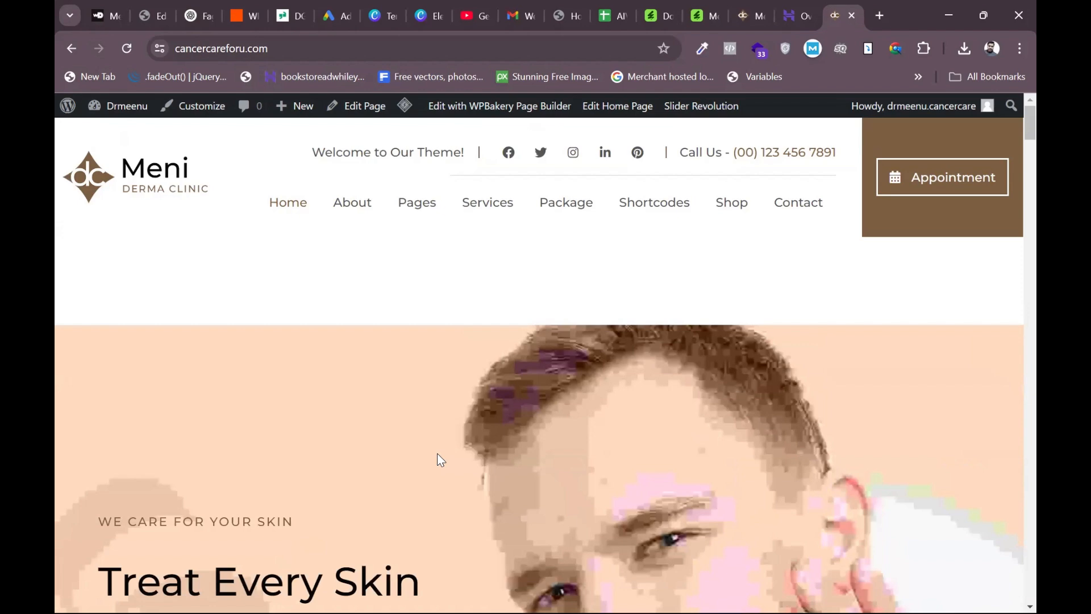